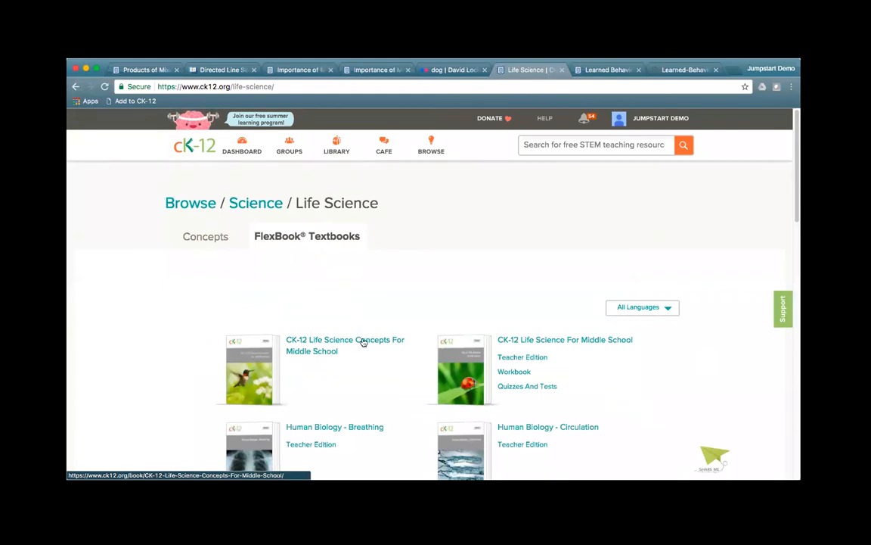
# Step: Customize a copy of Life Science Concepts For Middle School, appending 'for June 27' to its title
pyautogui.click(322, 342)
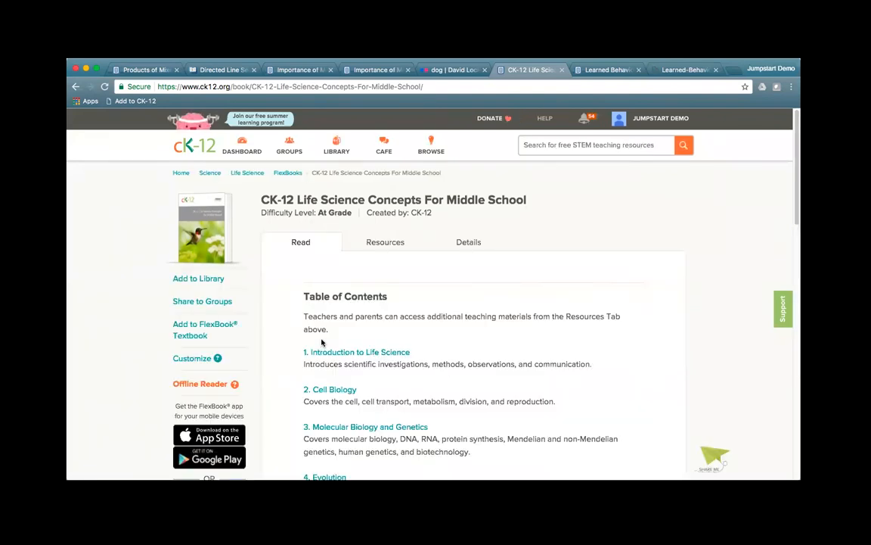
pyautogui.click(198, 358)
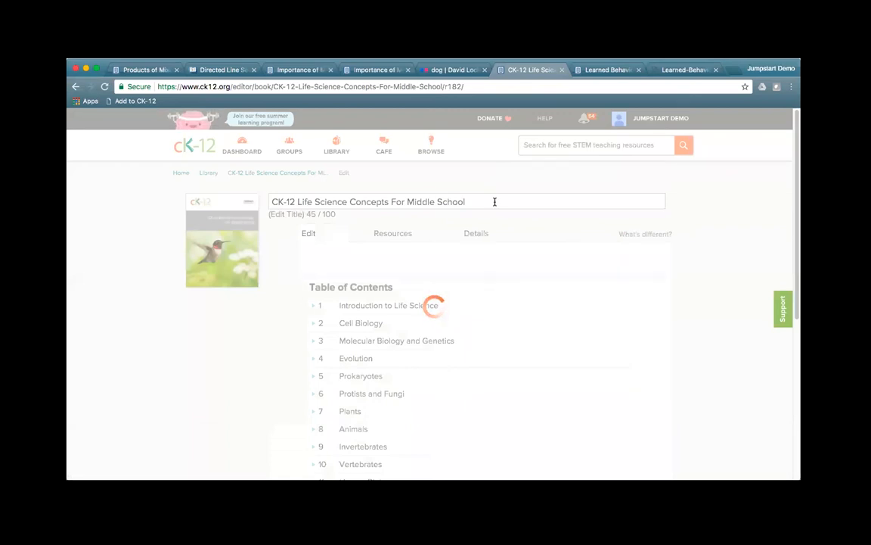
pyautogui.click(494, 200)
pyautogui.write('for ')
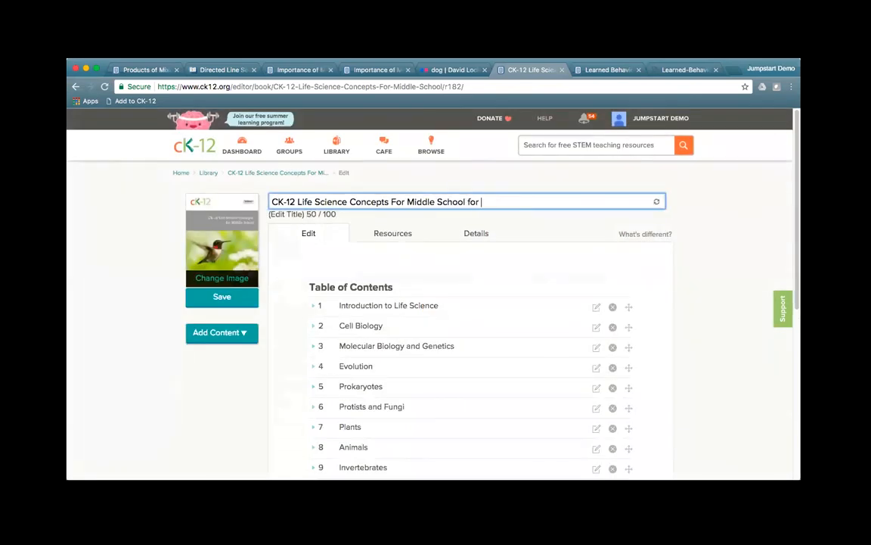
pyautogui.write('June 27')
# Step: Expand chapter 8 Animals and start editing section 8.2 Learned Behavior of Animals
pyautogui.scroll(-2, 474, 375)
pyautogui.scroll(-1, 475, 375)
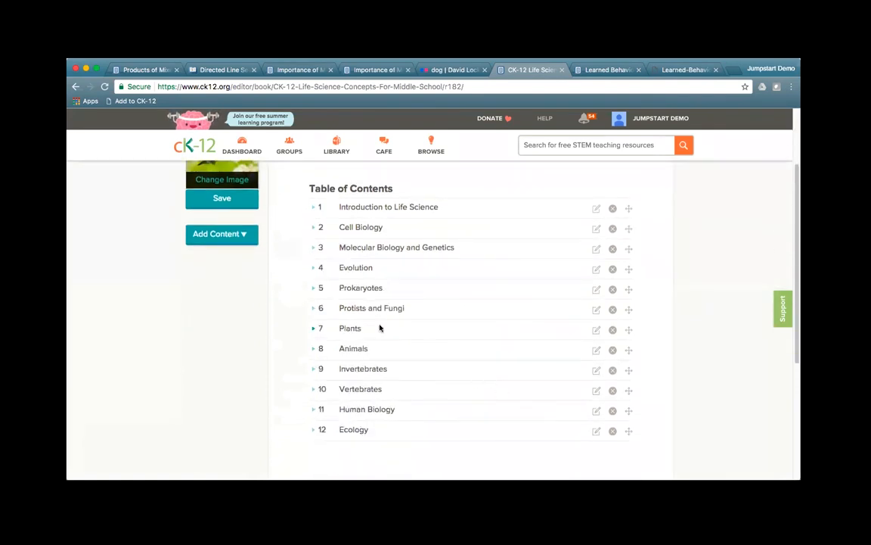
pyautogui.click(314, 349)
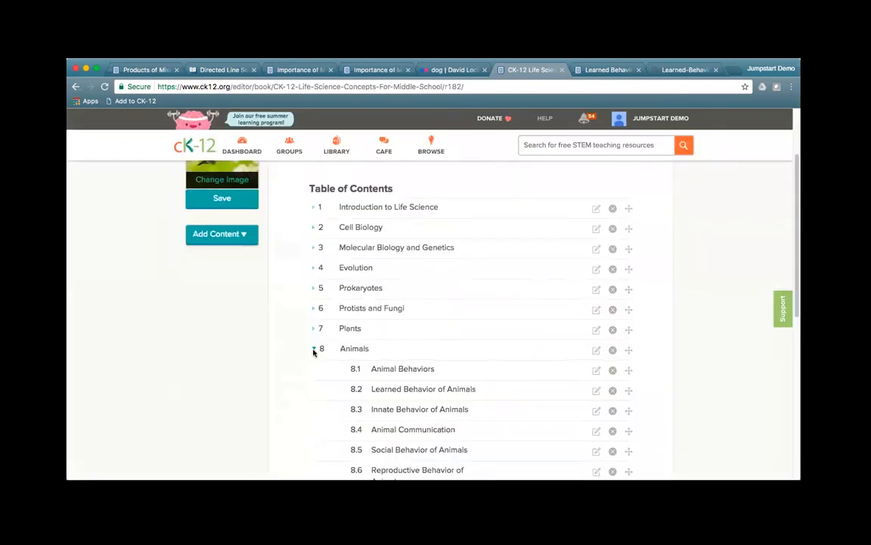
pyautogui.click(597, 392)
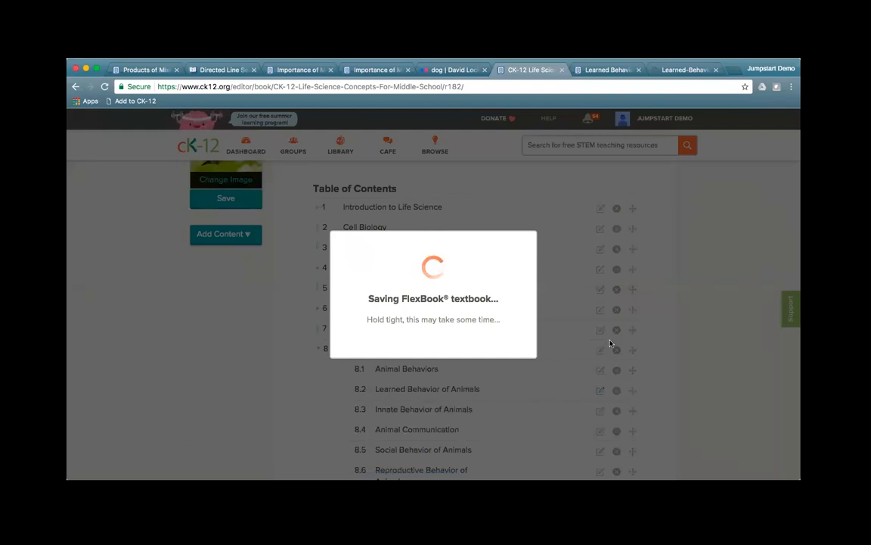
# Step: Scroll through lesson 8.2 Learned Behavior of Animals to its Learning by Playing section
pyautogui.click(610, 70)
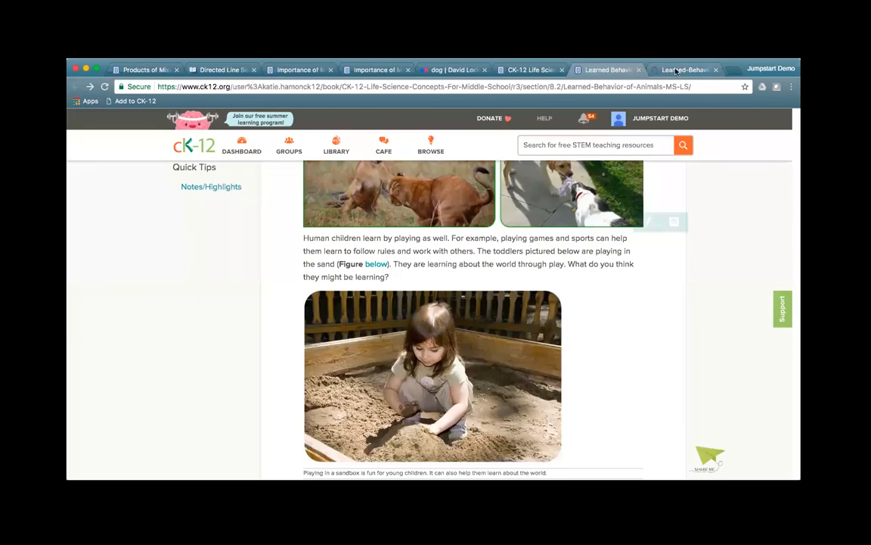
pyautogui.scroll(5, 598, 288)
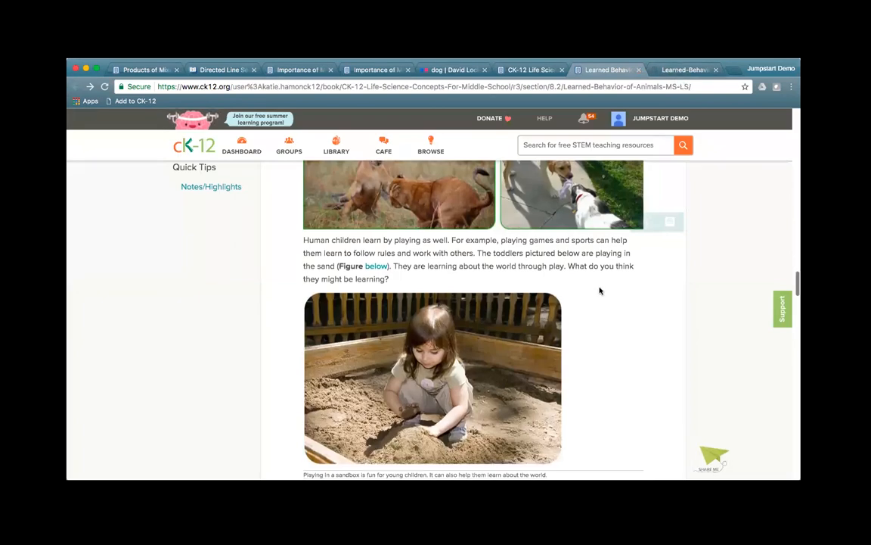
pyautogui.scroll(15, 603, 289)
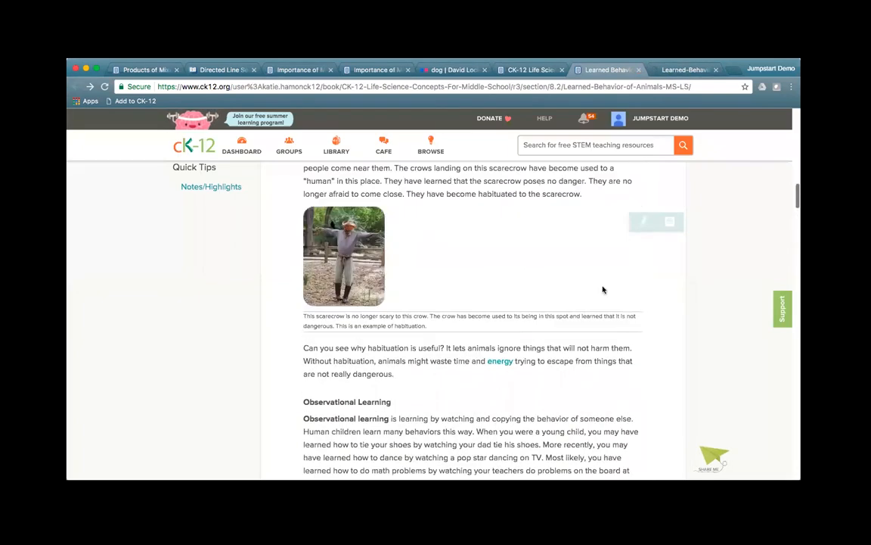
pyautogui.scroll(10, 603, 289)
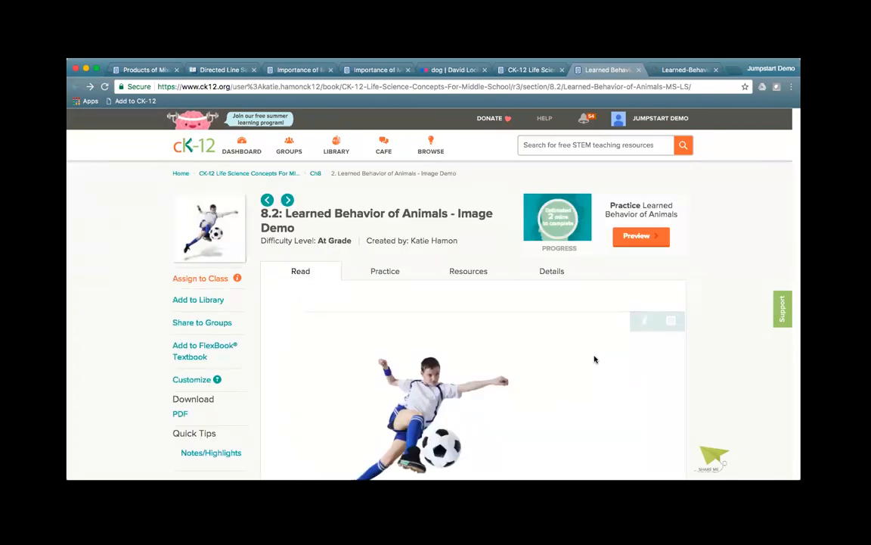
pyautogui.scroll(-8, 595, 359)
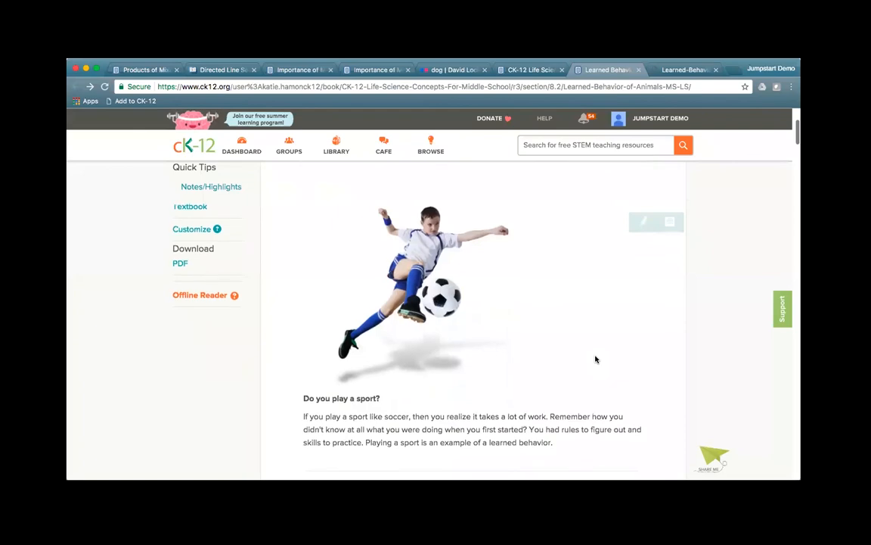
pyautogui.scroll(-15, 595, 359)
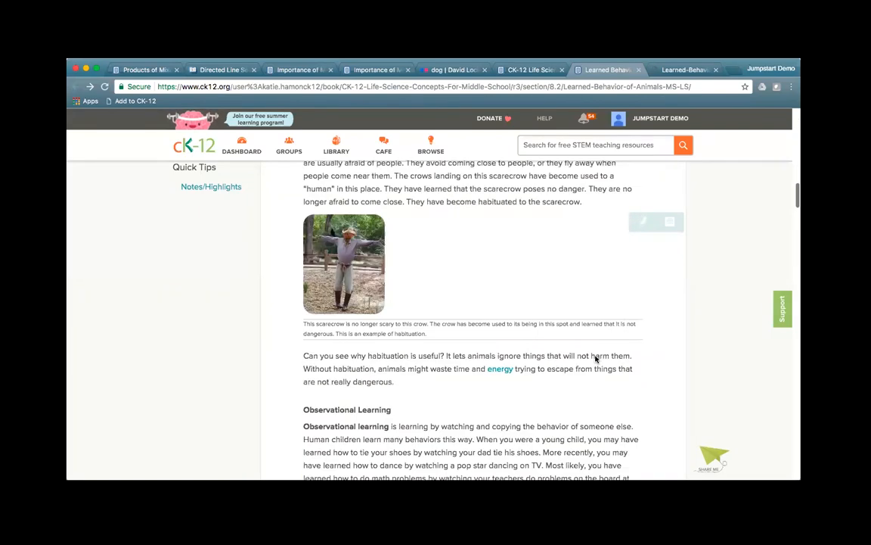
pyautogui.scroll(-15, 595, 359)
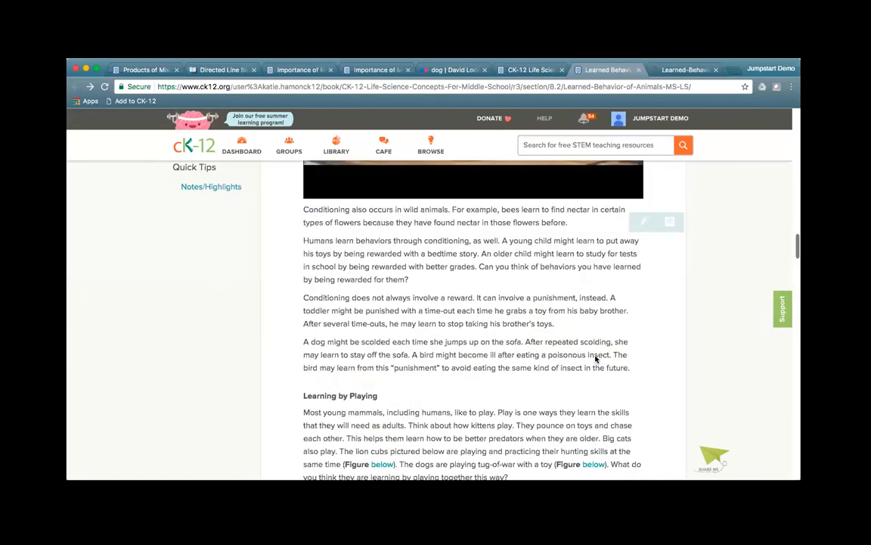
pyautogui.scroll(-2, 594, 359)
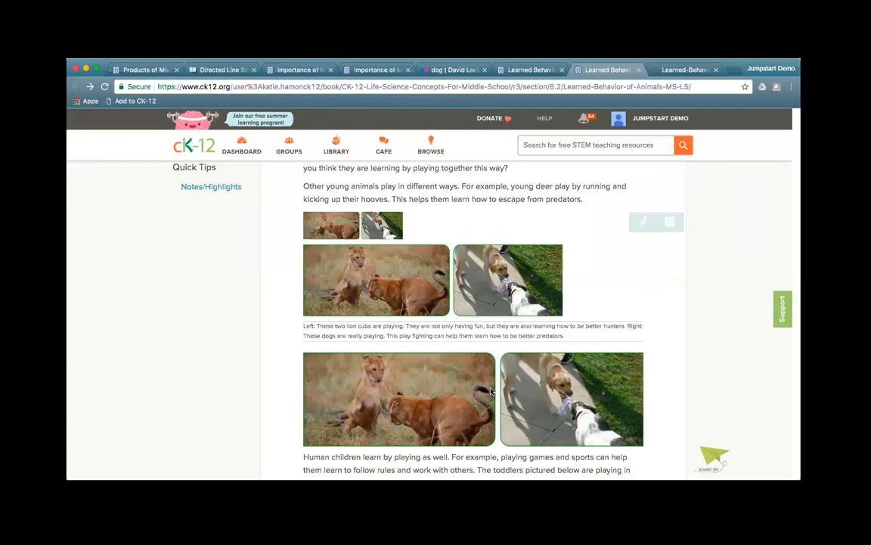
pyautogui.scroll(-10, 491, 390)
pyautogui.scroll(-8, 554, 391)
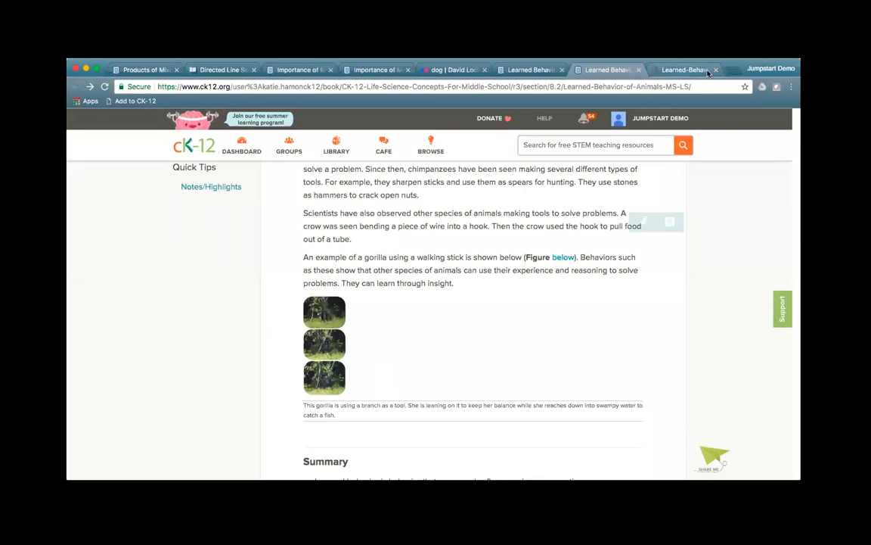
pyautogui.scroll(10, 622, 295)
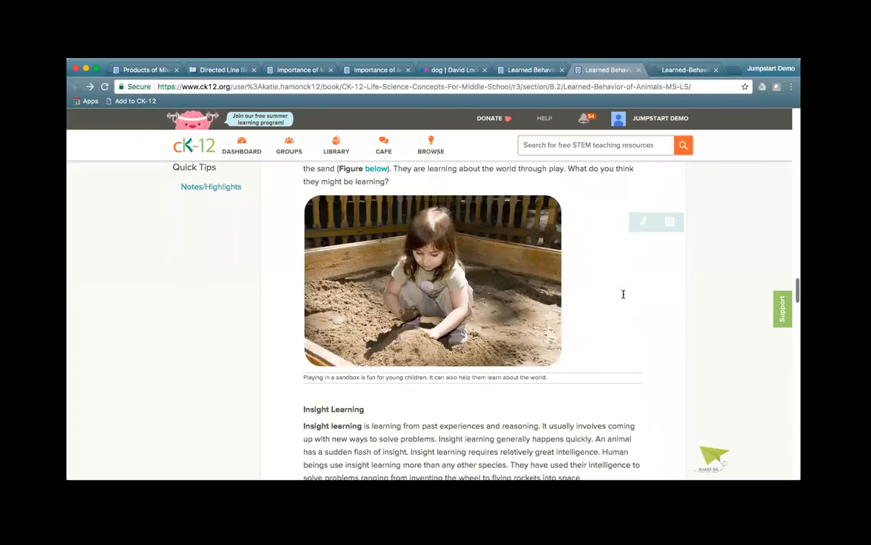
pyautogui.scroll(5, 624, 293)
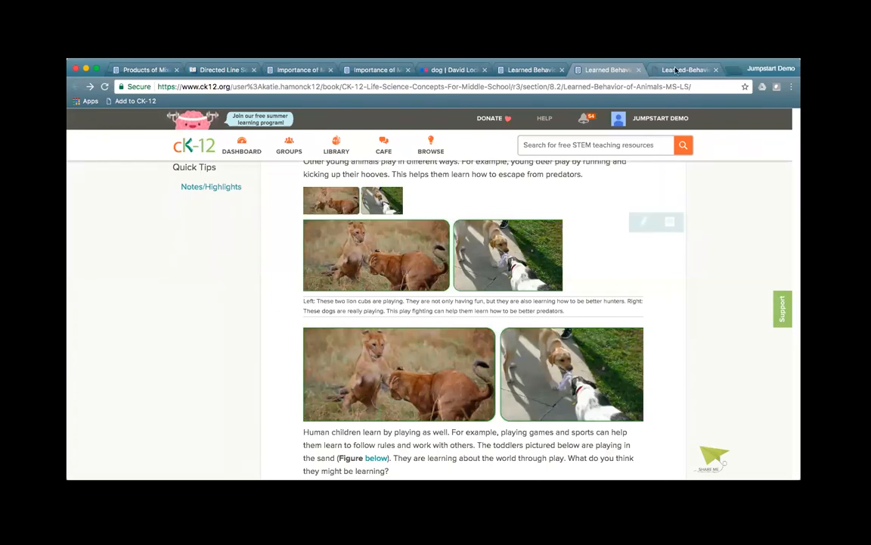
pyautogui.scroll(3, 300, 320)
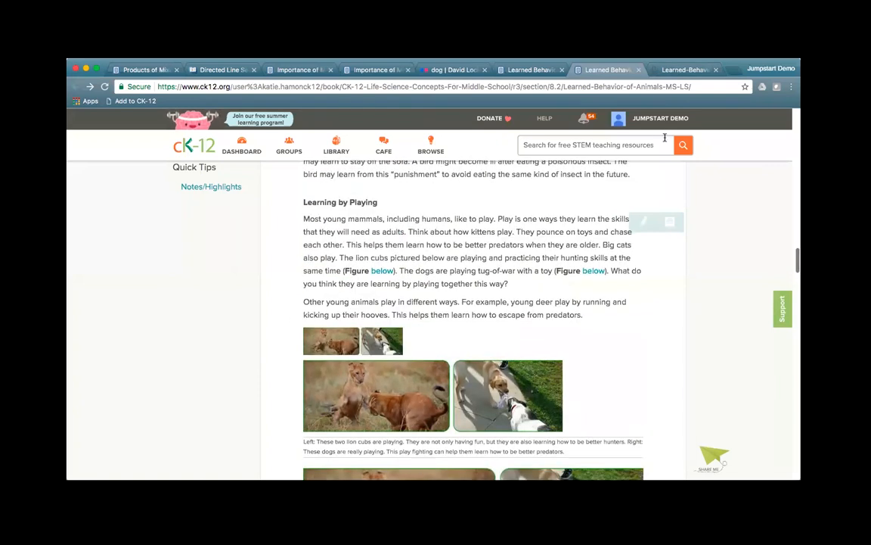
# Step: Scroll the Learned Behavior PDF to Figure 1.4 and select 'Human children learn by playing'
pyautogui.click(684, 70)
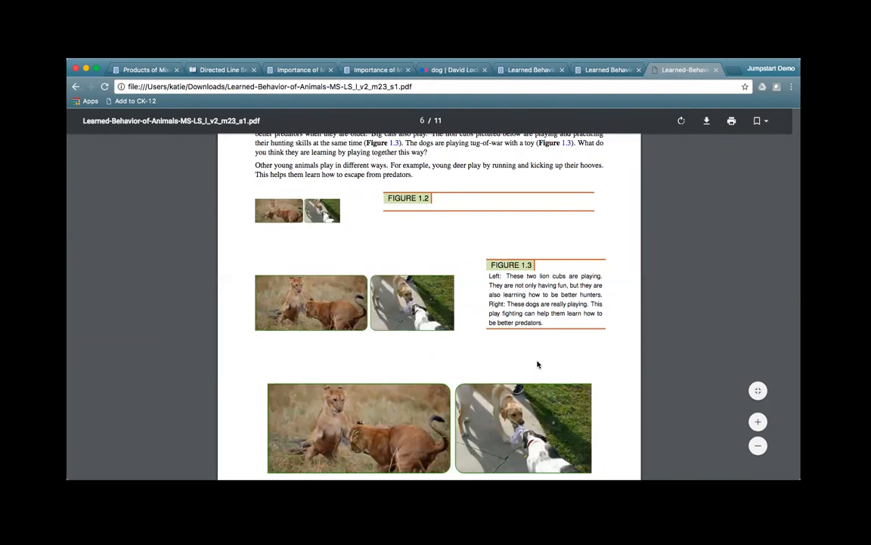
pyautogui.scroll(-2, 521, 355)
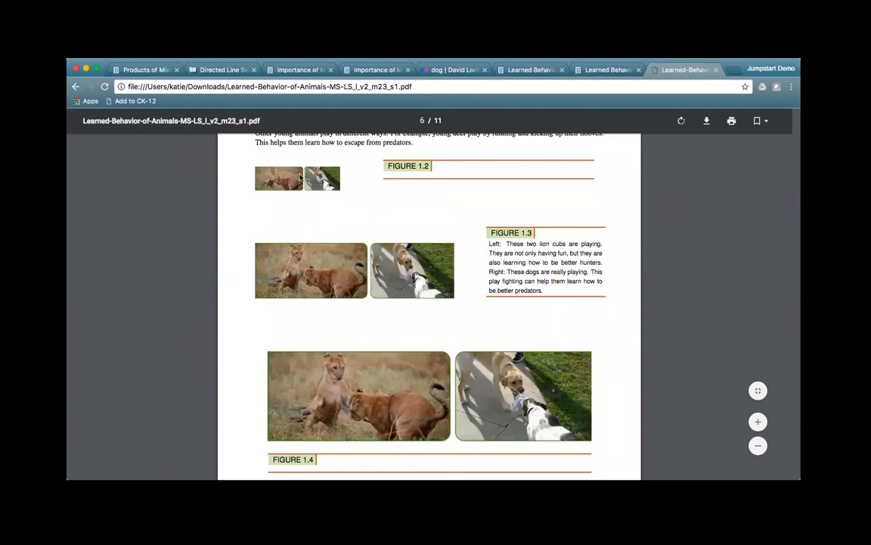
pyautogui.scroll(-1, 585, 422)
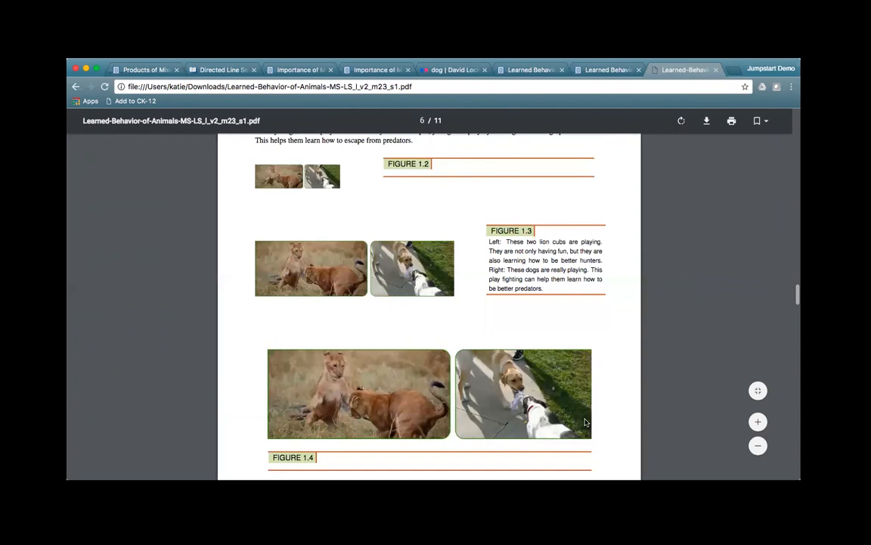
pyautogui.scroll(-2, 586, 423)
pyautogui.scroll(-2, 587, 422)
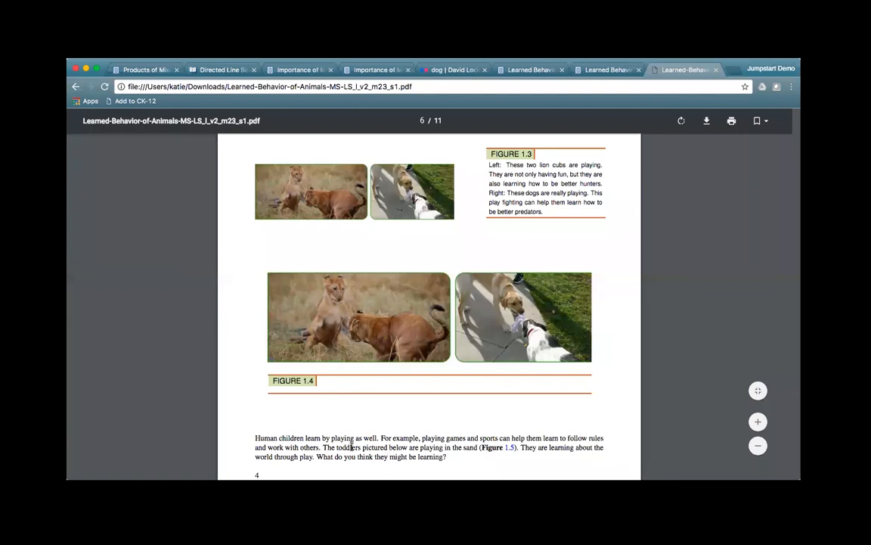
pyautogui.moveTo(256, 438); pyautogui.dragTo(457, 462)
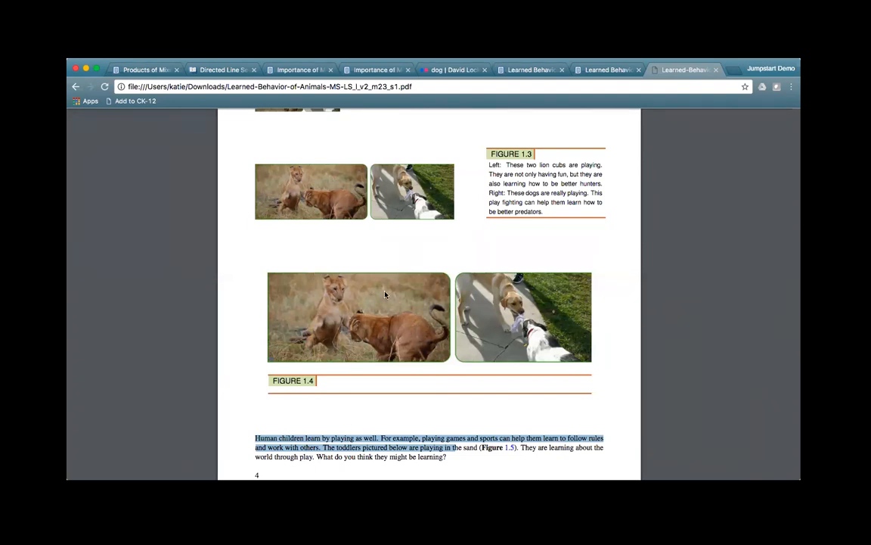
# Step: Append ' - Image for June 27' to the section 8.2 title and save it
pyautogui.click(519, 69)
pyautogui.click(426, 227)
pyautogui.write('- Image for Jn')
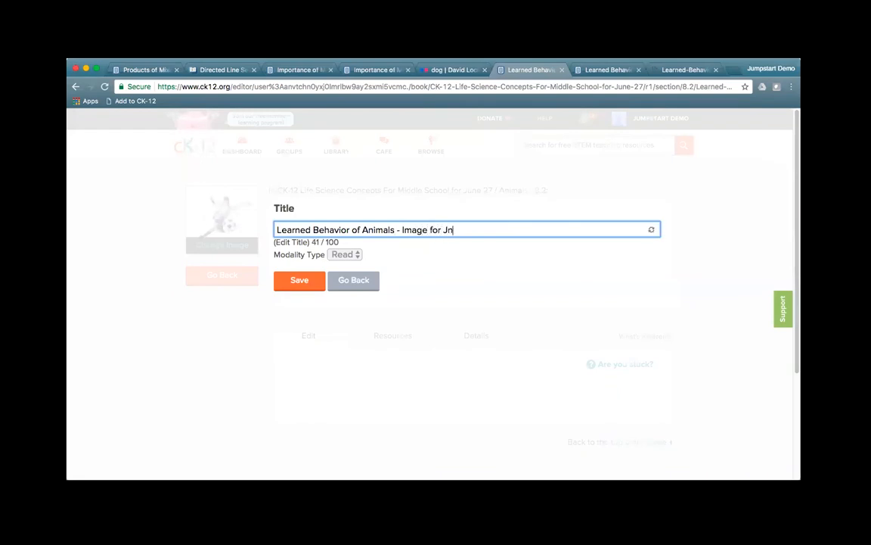
pyautogui.press('BackSpace')
pyautogui.write('une 27')
pyautogui.click(301, 287)
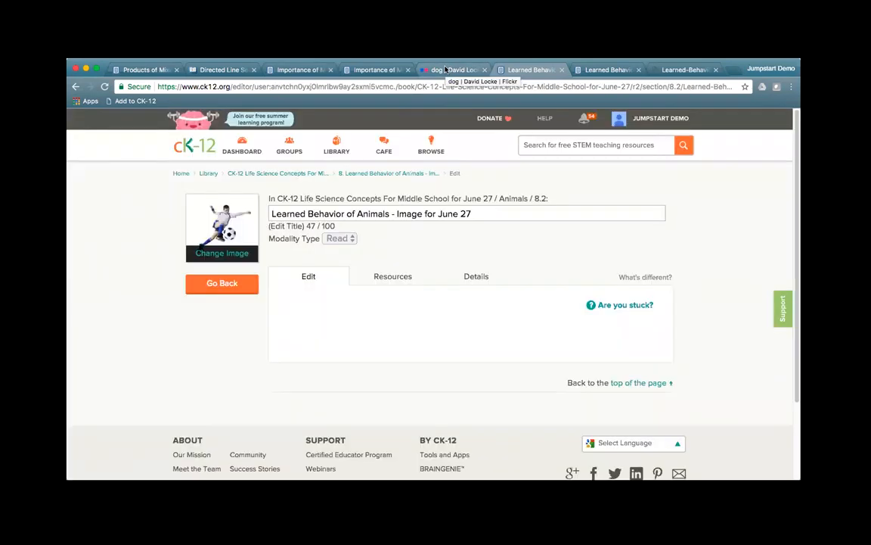
# Step: View the golden retriever photo's short share link on Flickr, then close the Share dialog
pyautogui.click(446, 69)
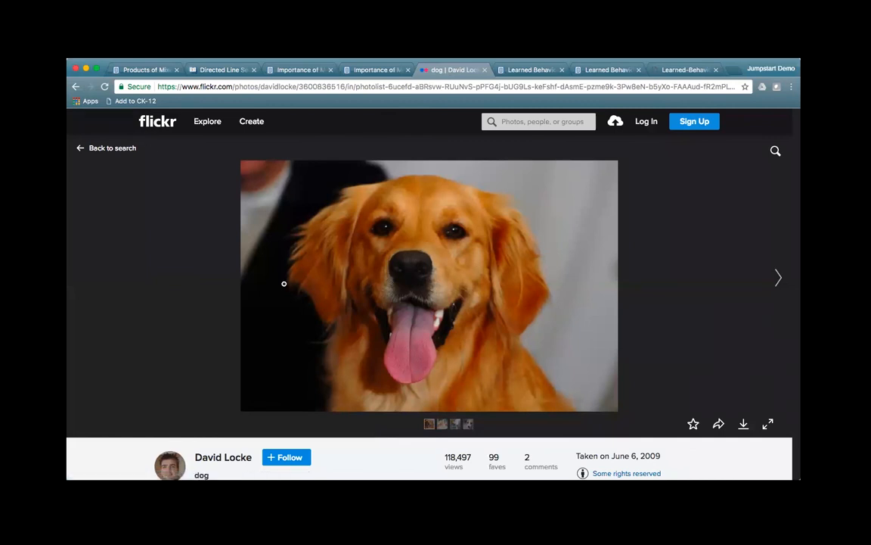
pyautogui.scroll(-1, 690, 369)
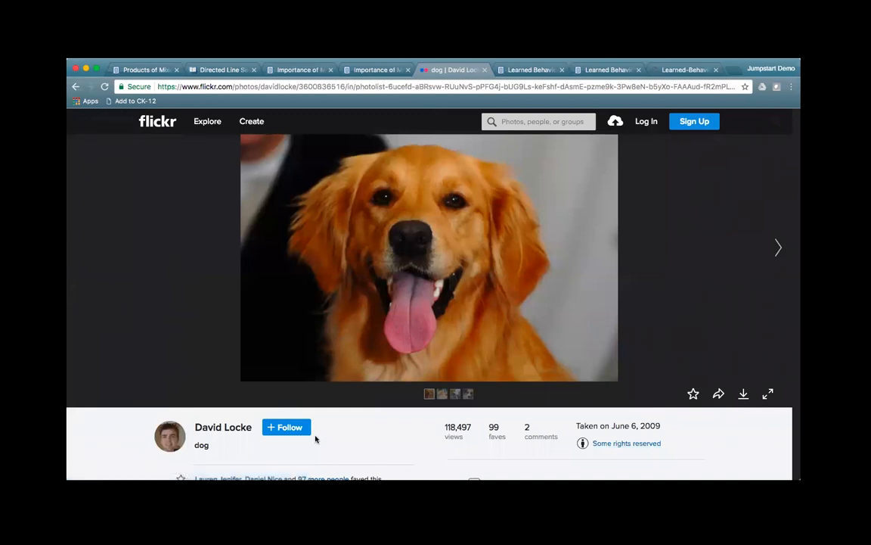
pyautogui.click(720, 395)
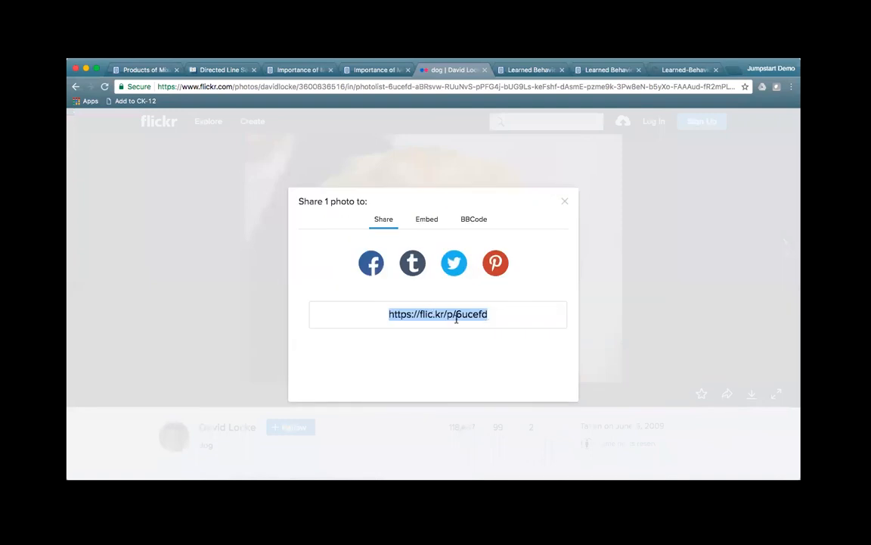
pyautogui.click(565, 201)
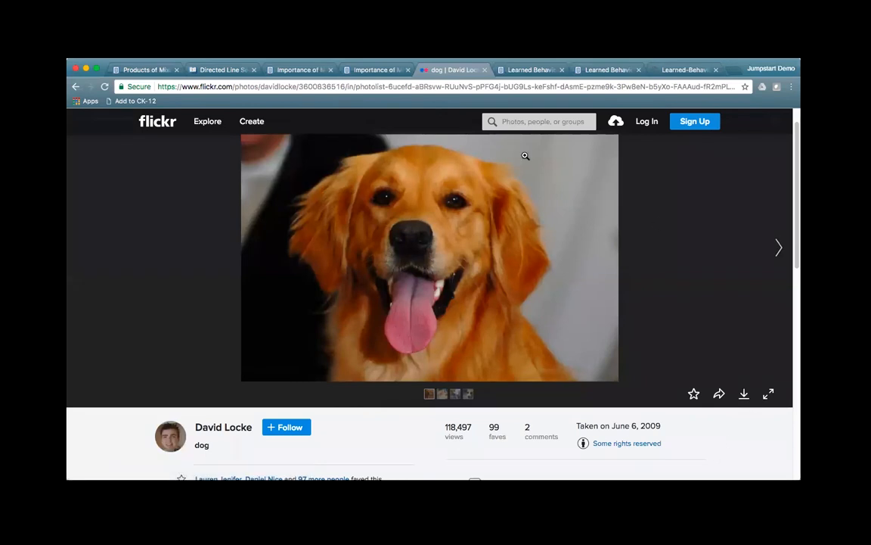
# Step: Scroll to the lion cubs and dogs figure and open its Insert/Edit Image settings
pyautogui.click(521, 68)
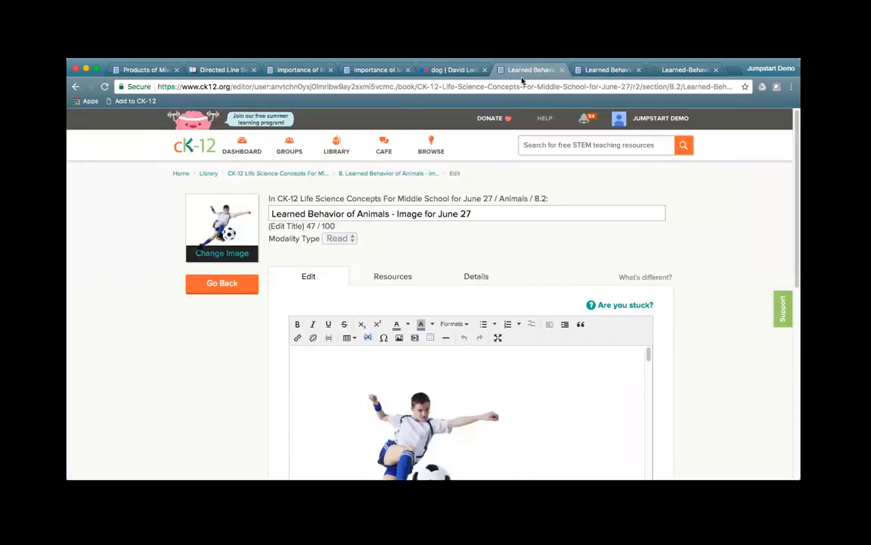
pyautogui.scroll(-1, 730, 310)
pyautogui.scroll(-5, 730, 310)
pyautogui.scroll(2, 730, 310)
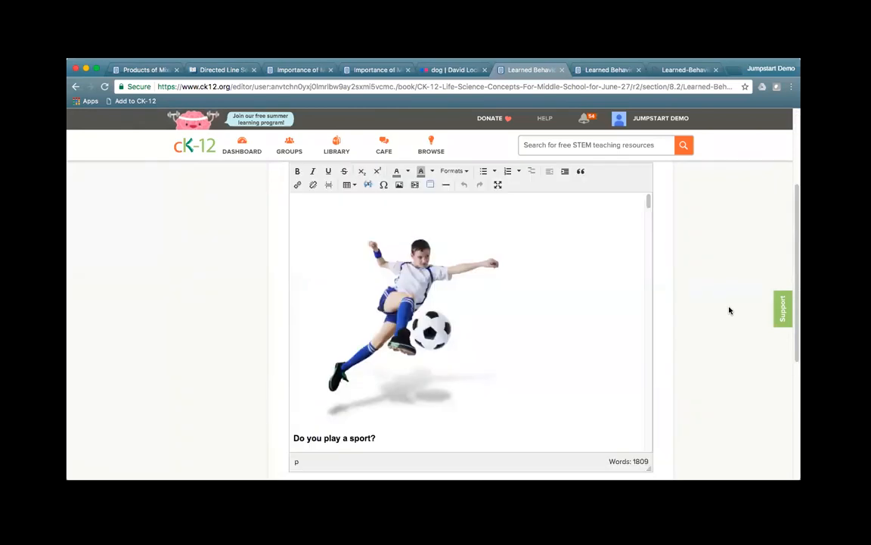
pyautogui.scroll(-6, 556, 333)
pyautogui.scroll(-15, 557, 333)
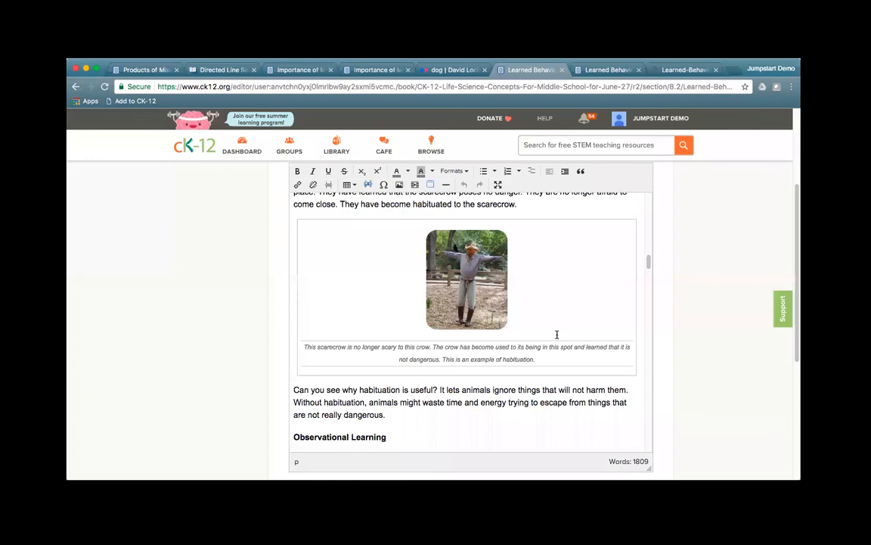
pyautogui.scroll(-3, 550, 384)
pyautogui.scroll(-15, 549, 385)
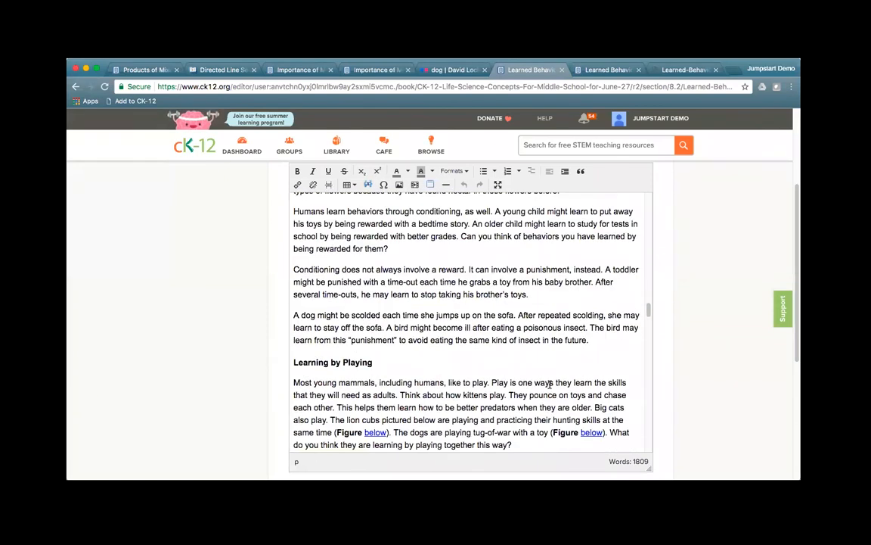
pyautogui.scroll(-8, 550, 384)
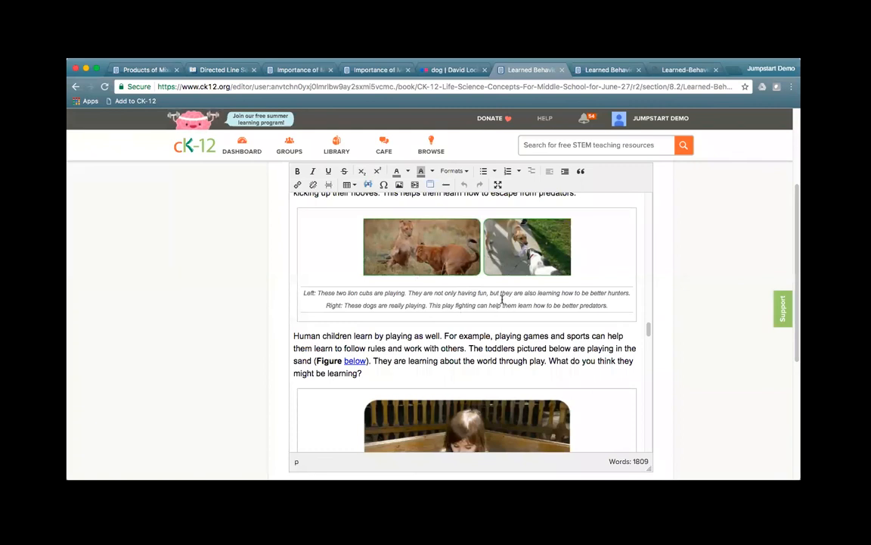
pyautogui.click(463, 297)
pyautogui.rightClick(472, 305)
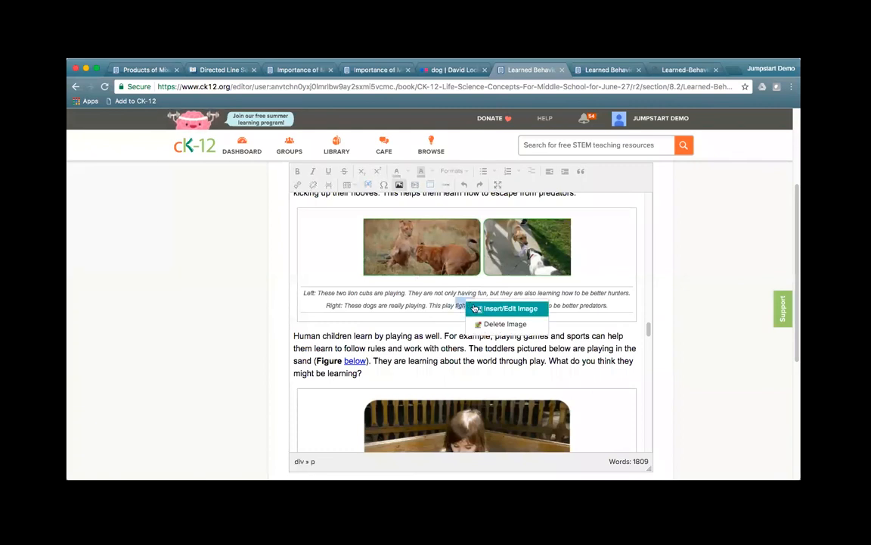
pyautogui.click(477, 308)
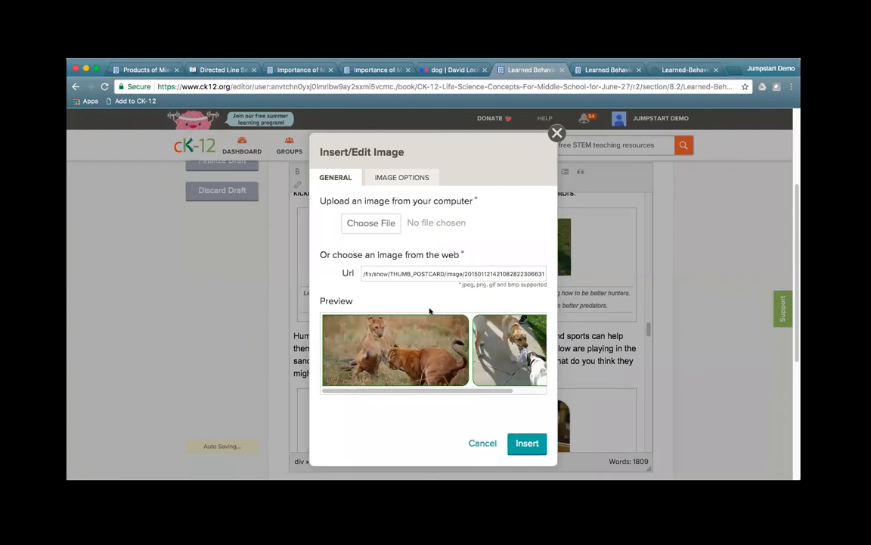
# Step: Set the image type to inline with a 300 px width and insert it
pyautogui.click(393, 179)
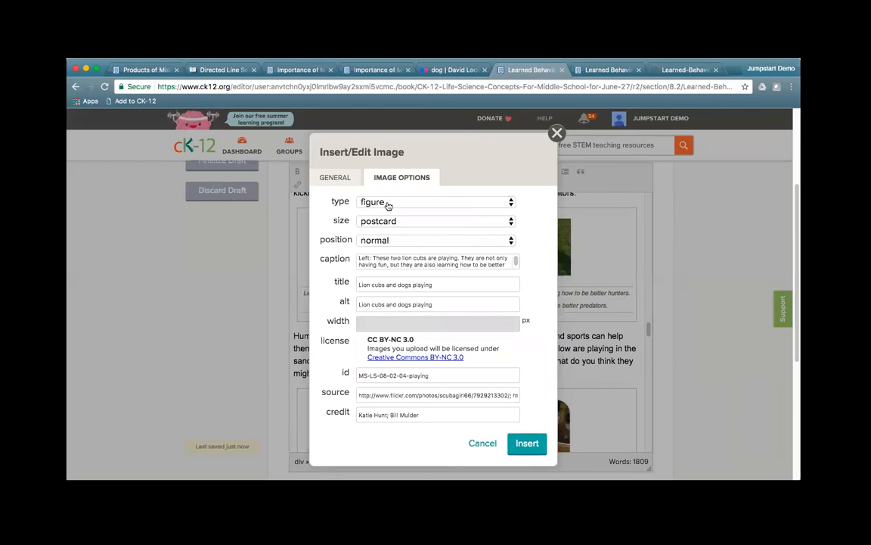
pyautogui.click(413, 224)
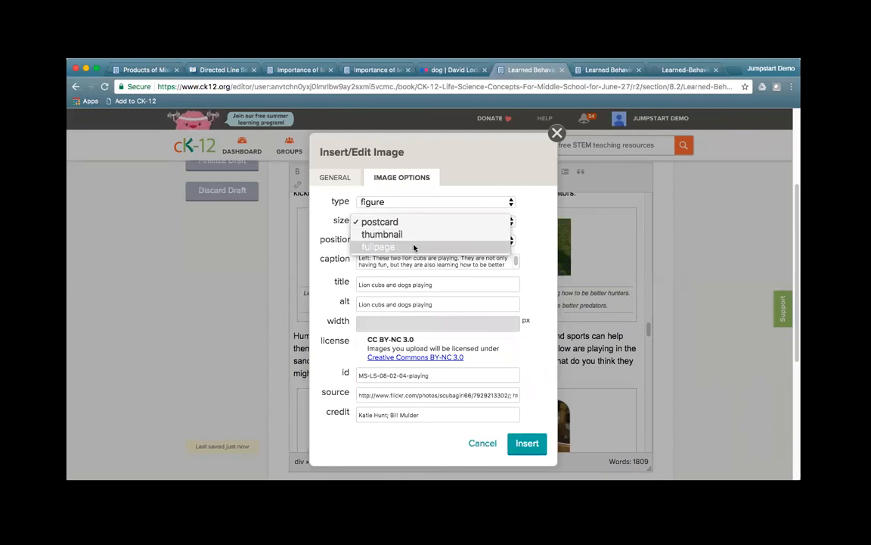
pyautogui.click(446, 220)
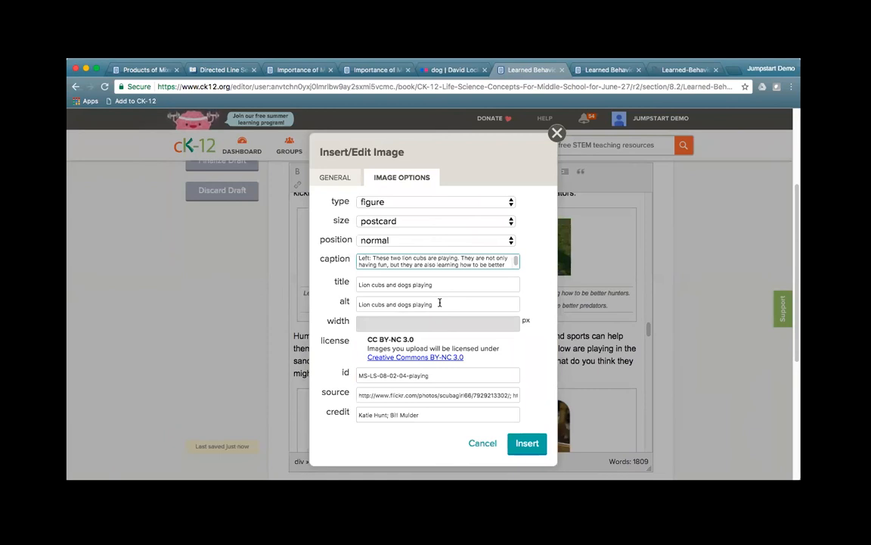
pyautogui.moveTo(367, 394); pyautogui.dragTo(521, 398)
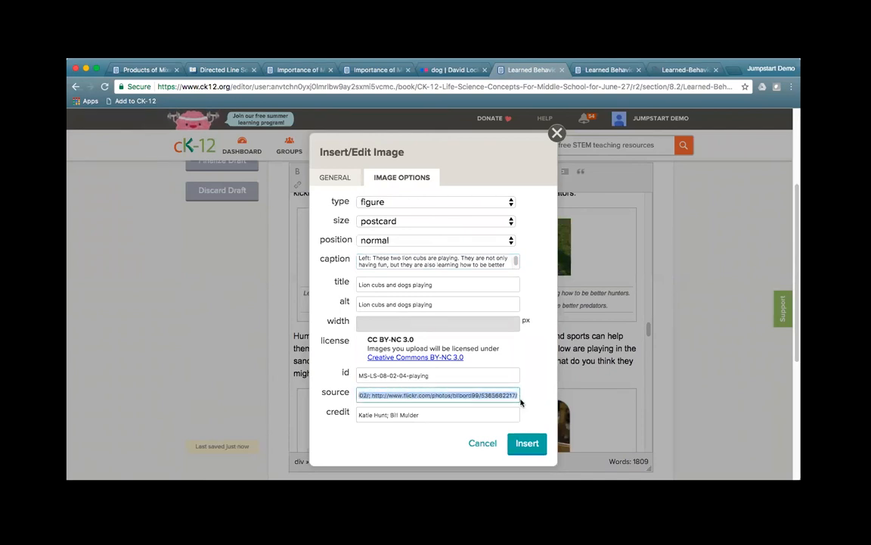
pyautogui.click(420, 416)
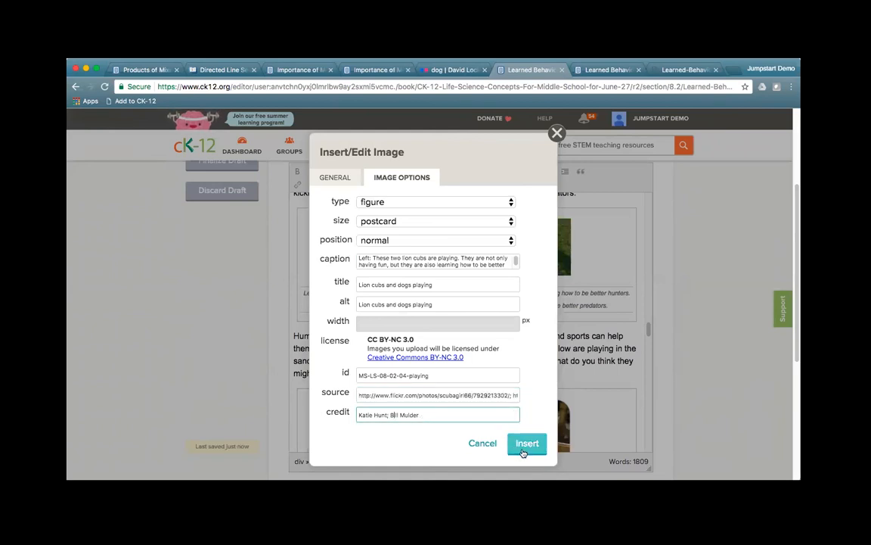
pyautogui.click(414, 203)
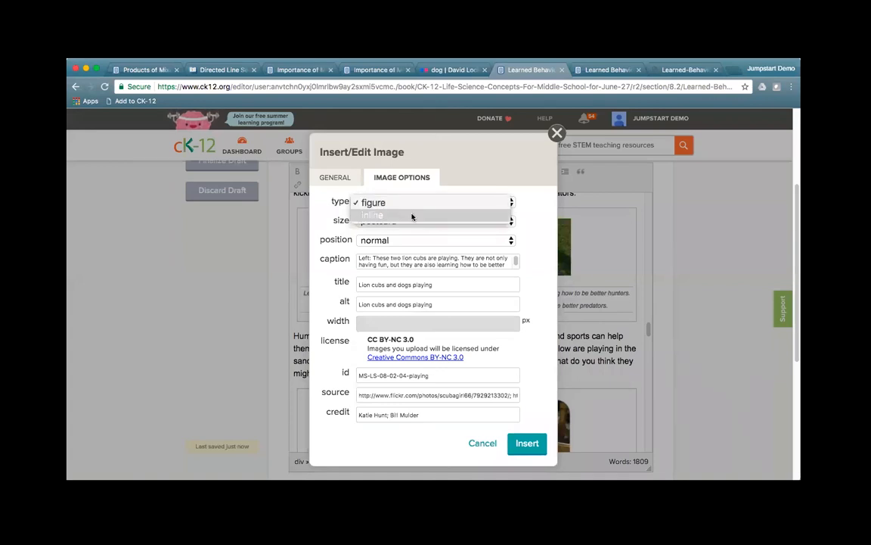
pyautogui.click(412, 217)
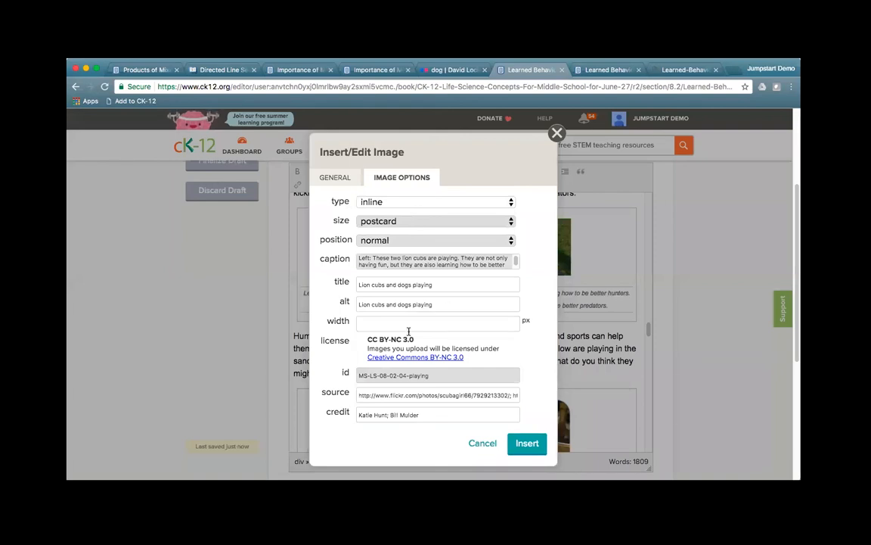
pyautogui.click(439, 324)
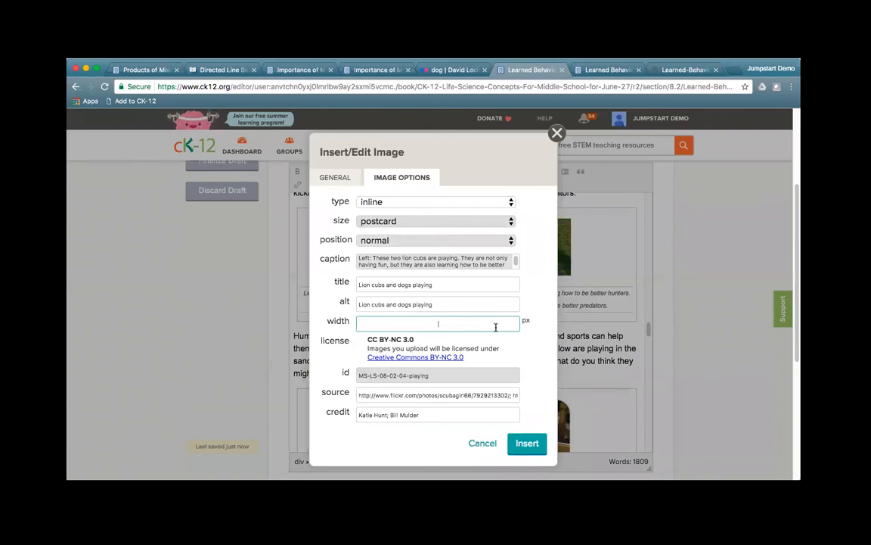
pyautogui.write('300')
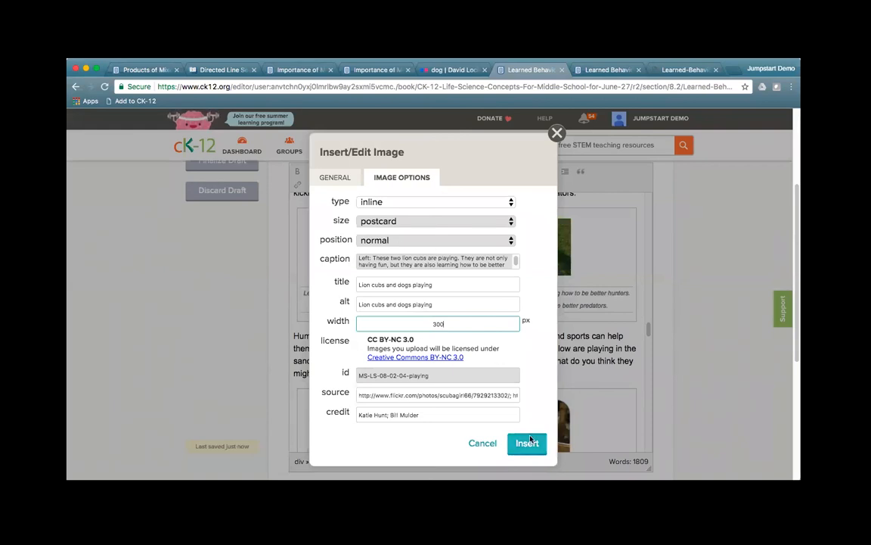
pyautogui.click(394, 257)
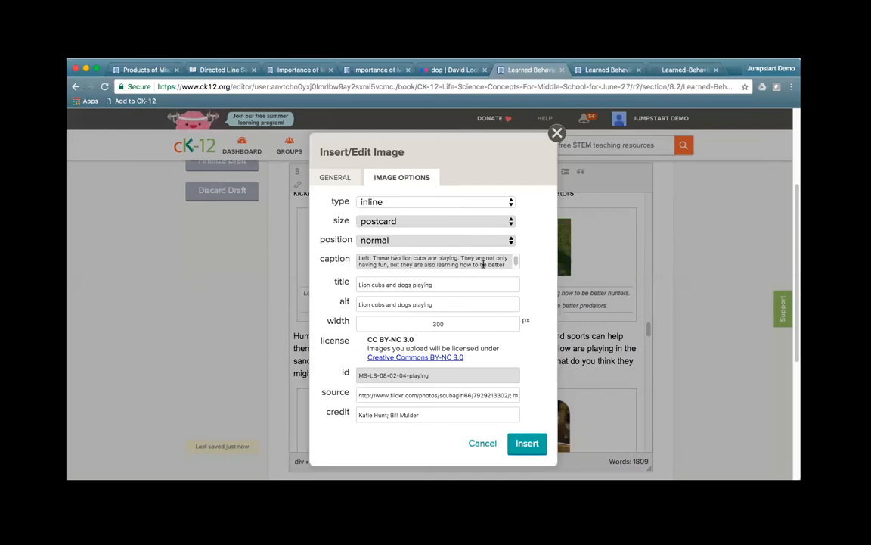
pyautogui.click(527, 444)
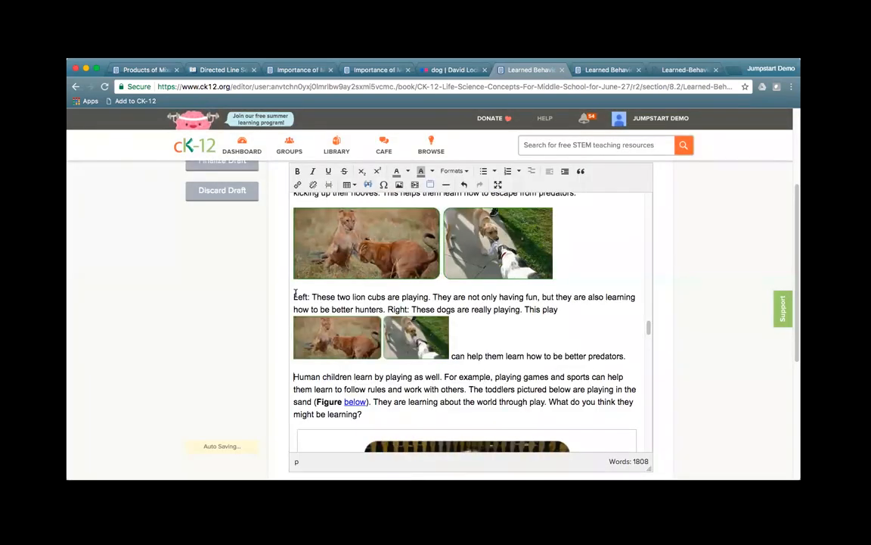
# Step: Delete the leftover caption text and the larger lion and dog images
pyautogui.moveTo(295, 295); pyautogui.dragTo(556, 306)
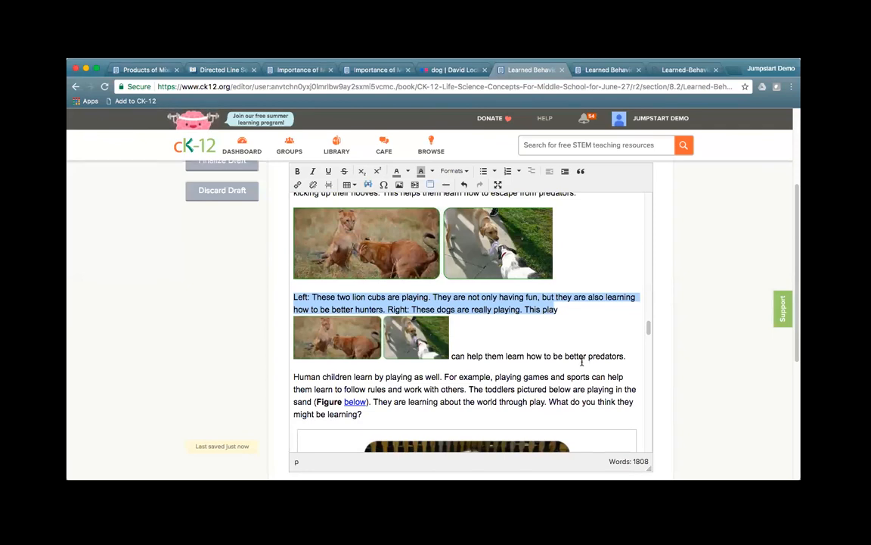
pyautogui.moveTo(452, 355); pyautogui.dragTo(641, 360)
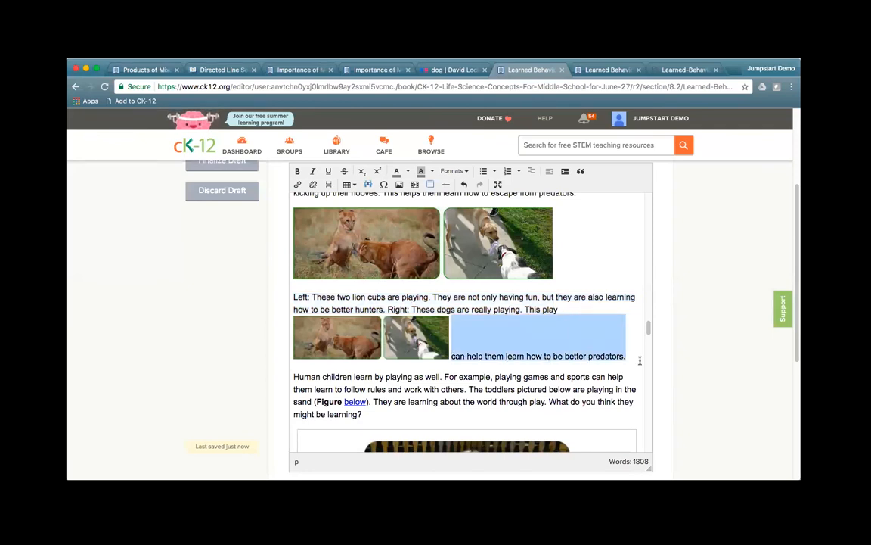
pyautogui.press('BackSpace')
pyautogui.moveTo(560, 310); pyautogui.dragTo(309, 245)
pyautogui.press('BackSpace')
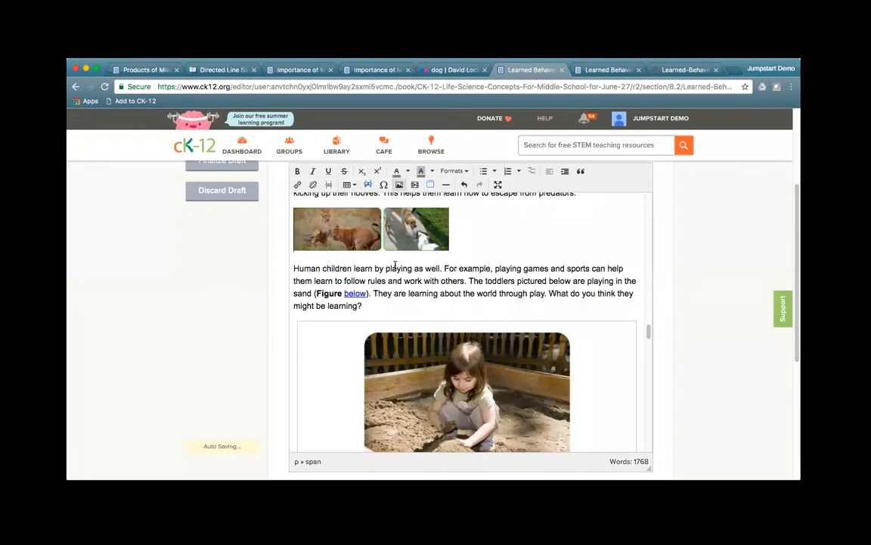
# Step: Add an empty line above the 'Human children' paragraph
pyautogui.click(295, 269)
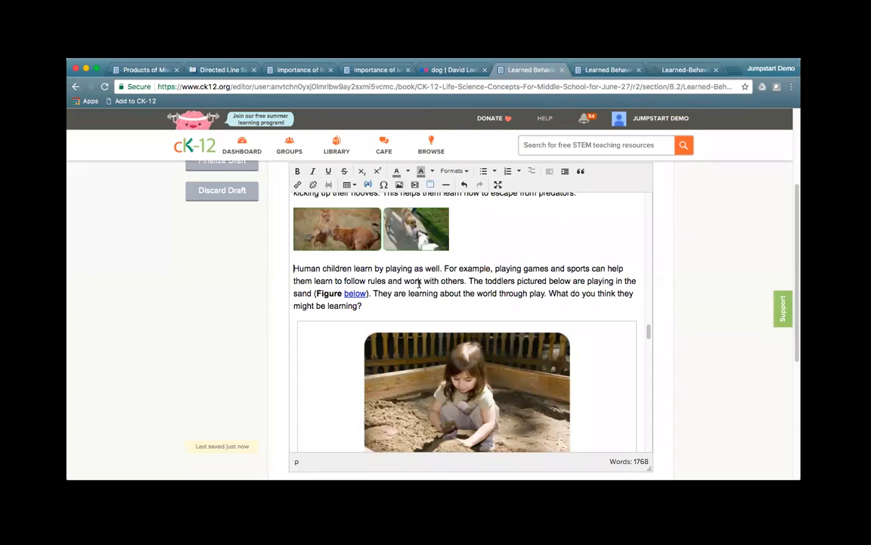
pyautogui.press('Return')
pyautogui.press('Up')
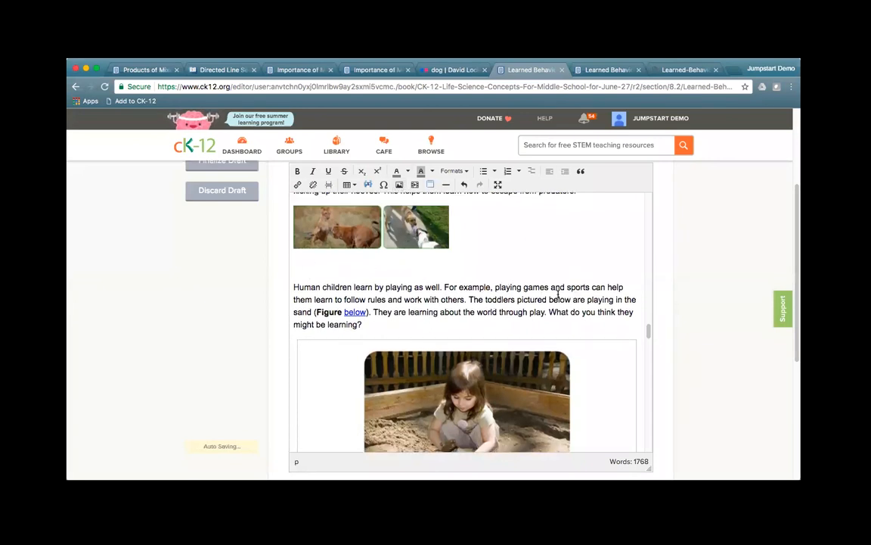
pyautogui.scroll(1, 560, 284)
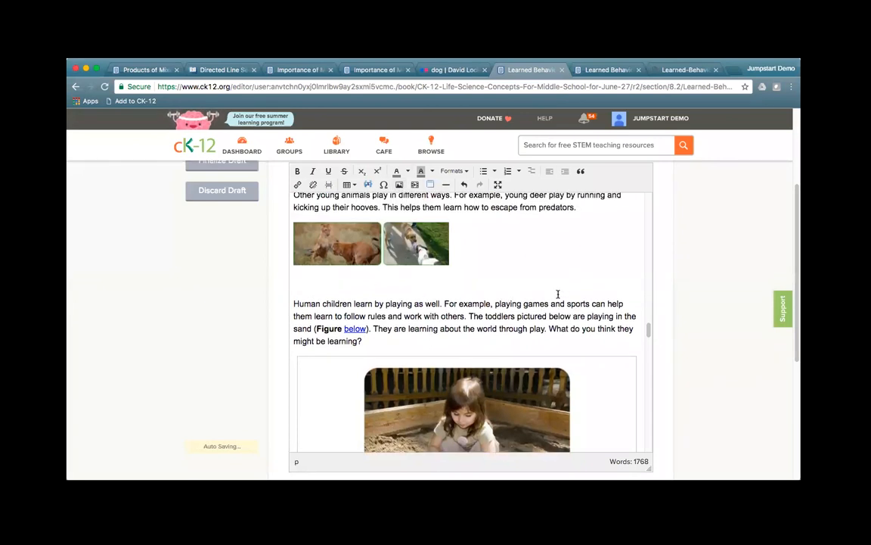
# Step: Upload the 2017-06-27.jpg photo as a new image
pyautogui.click(399, 189)
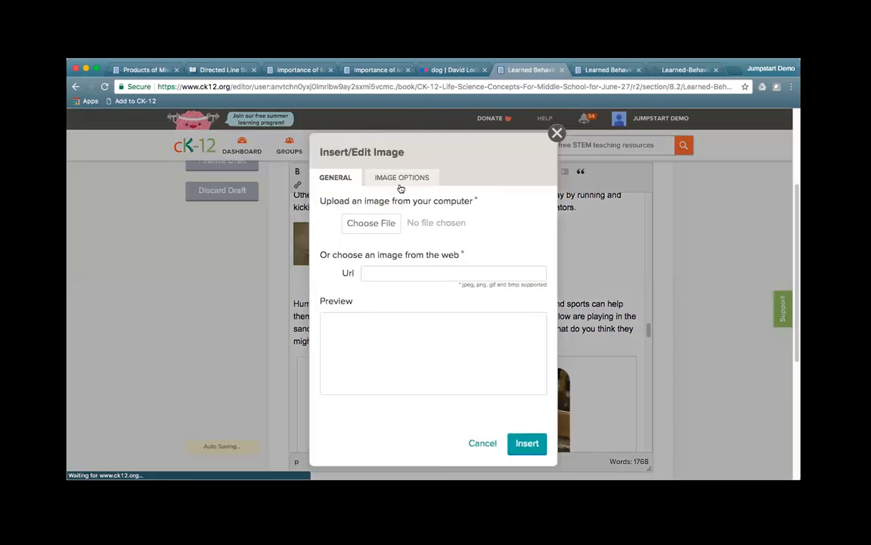
pyautogui.click(379, 226)
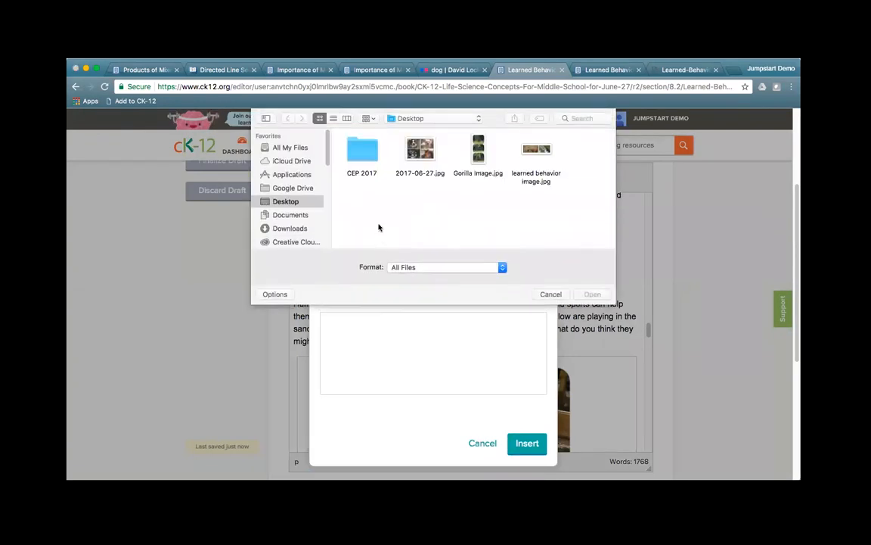
pyautogui.click(421, 148)
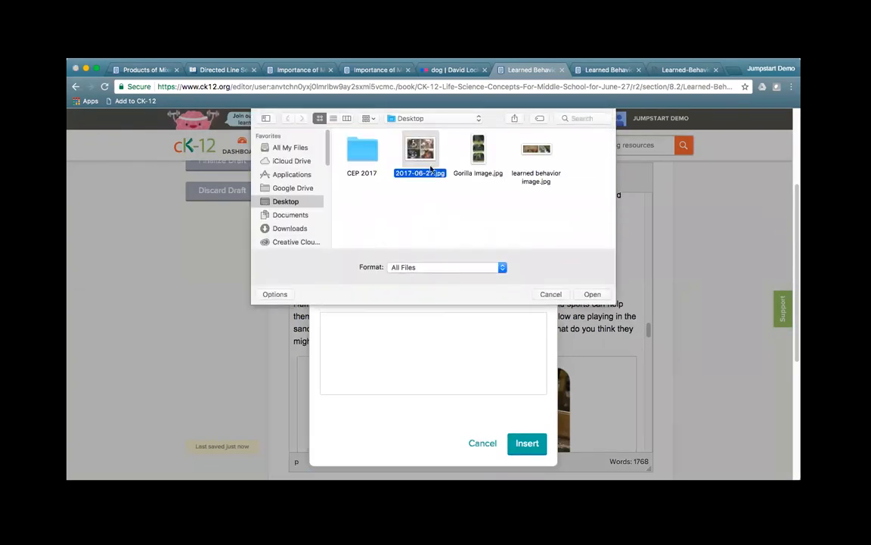
pyautogui.click(592, 294)
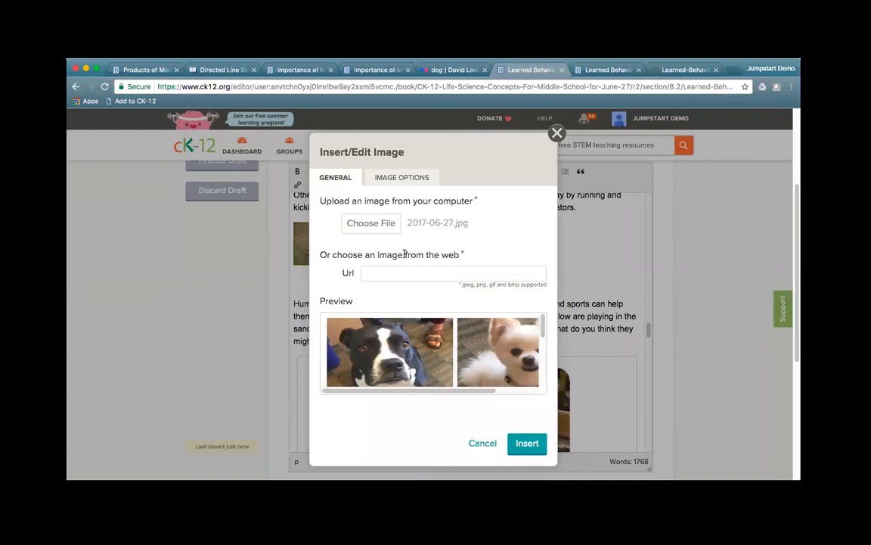
# Step: Make the image inline with alt text 'CK-12 Dogs', a credit name, and source 'CK-12 Foundation'
pyautogui.click(403, 178)
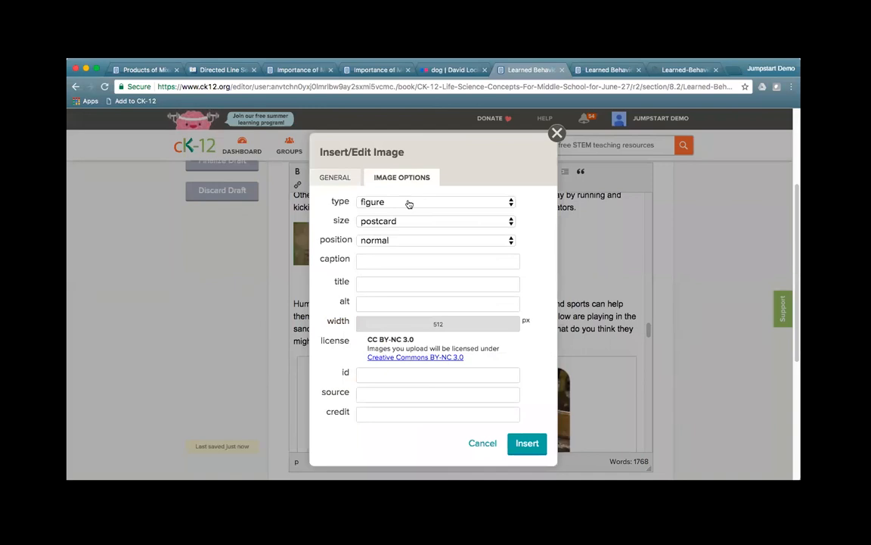
pyautogui.click(409, 201)
pyautogui.click(408, 215)
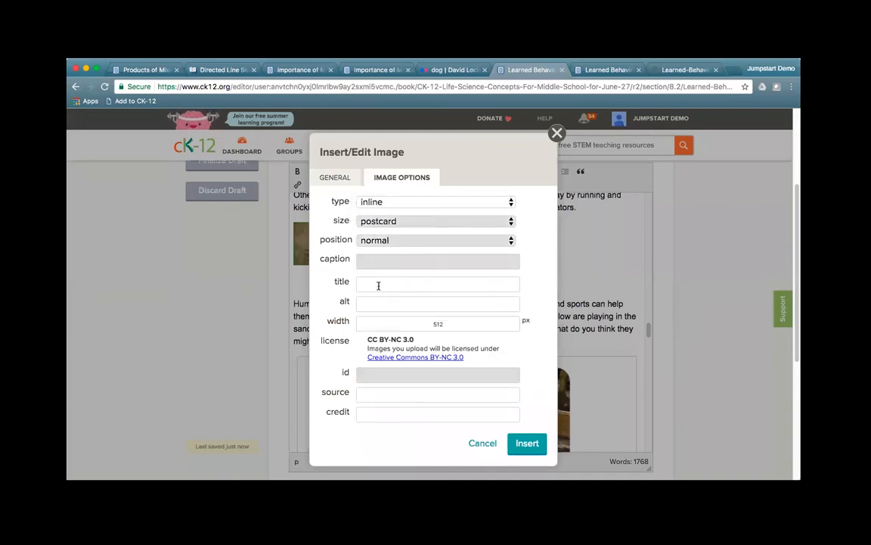
pyautogui.click(415, 303)
pyautogui.write('CK-12 Dogs')
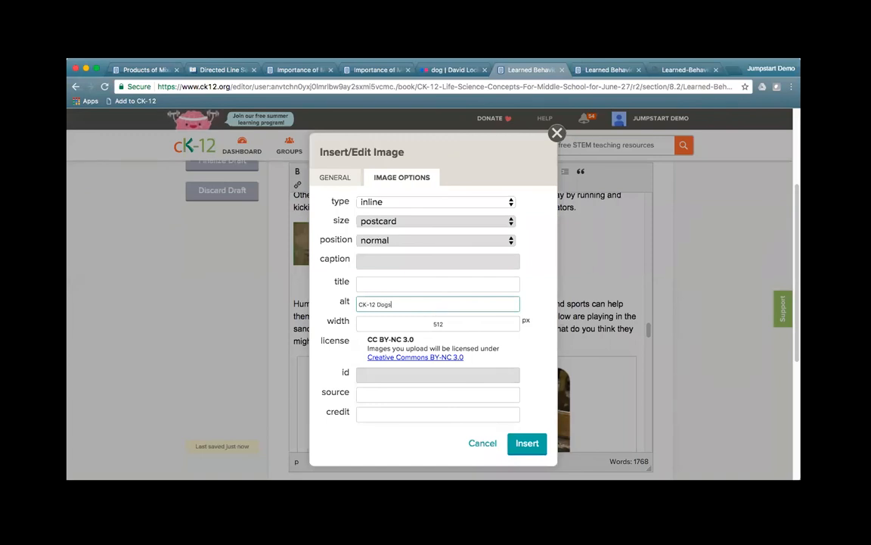
pyautogui.click(414, 413)
pyautogui.write('Chelsea')
pyautogui.click(438, 394)
pyautogui.write('CK-12 Foundat')
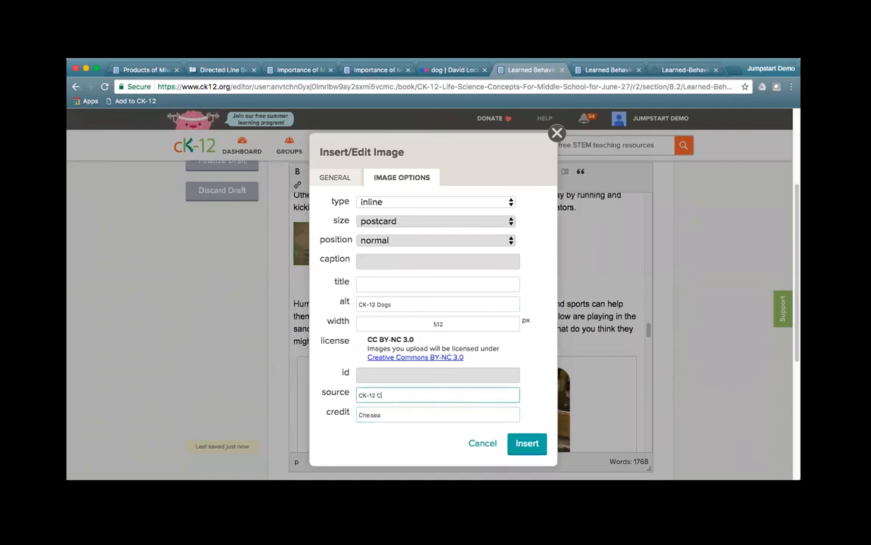
pyautogui.write('ion')
pyautogui.click(523, 446)
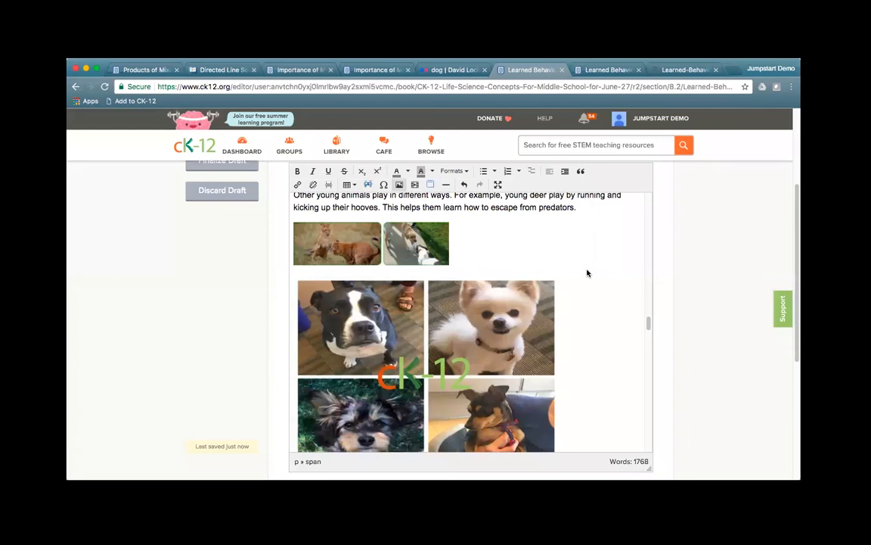
# Step: Resize the dog collage to 400 px wide, then return to the Learned Behavior PDF
pyautogui.rightClick(451, 337)
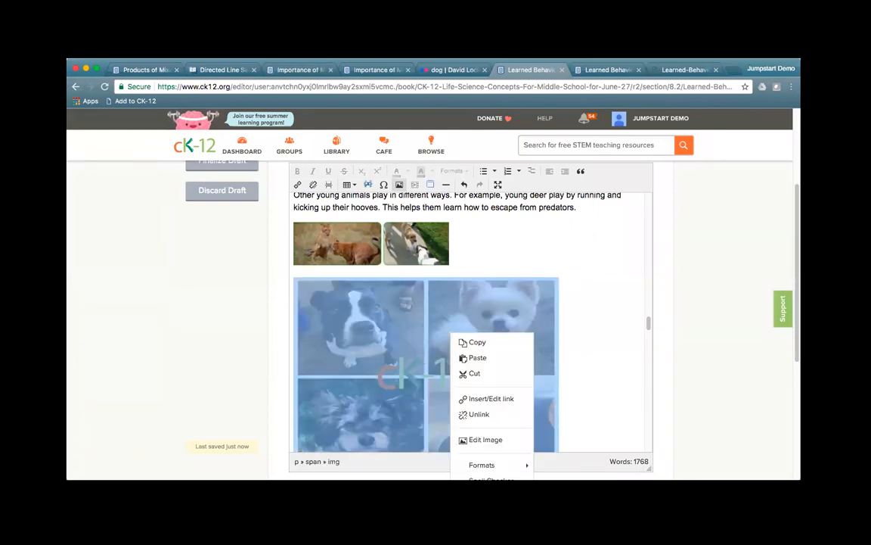
pyautogui.click(475, 439)
pyautogui.click(395, 177)
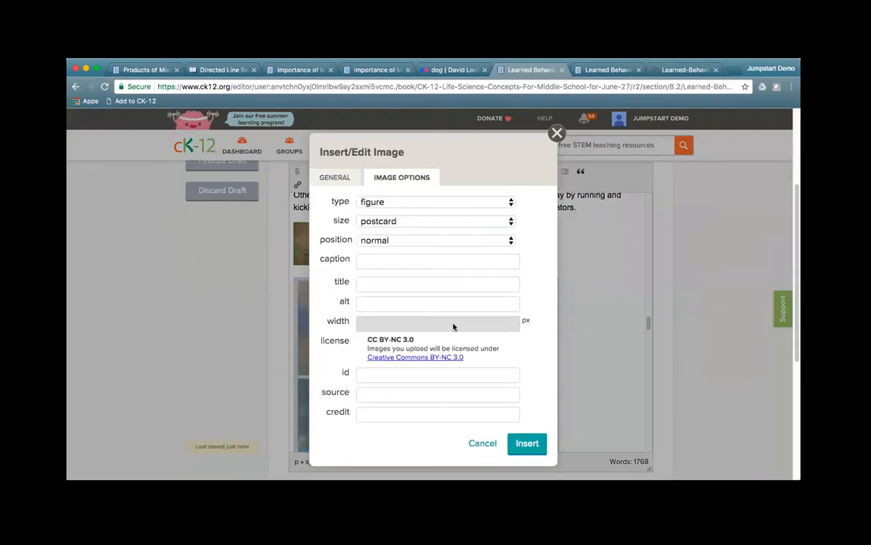
pyautogui.click(483, 443)
pyautogui.rightClick(380, 361)
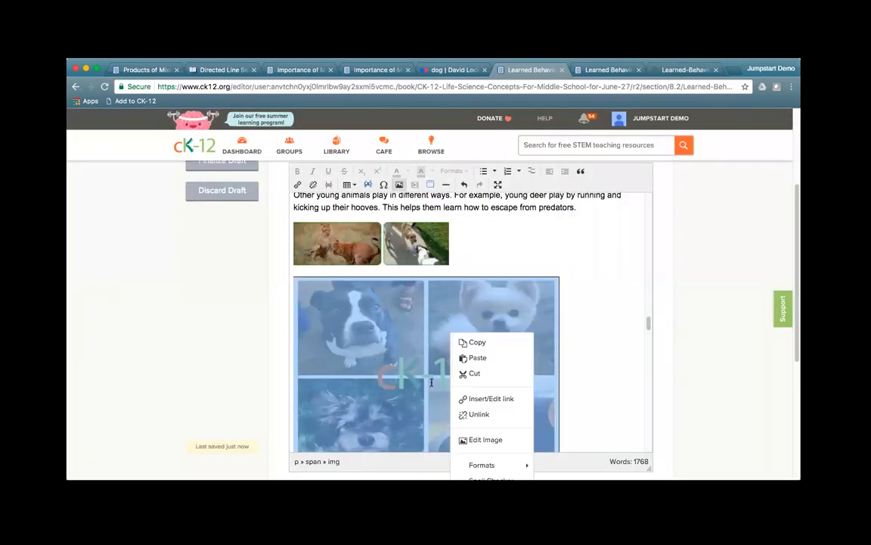
pyautogui.click(484, 439)
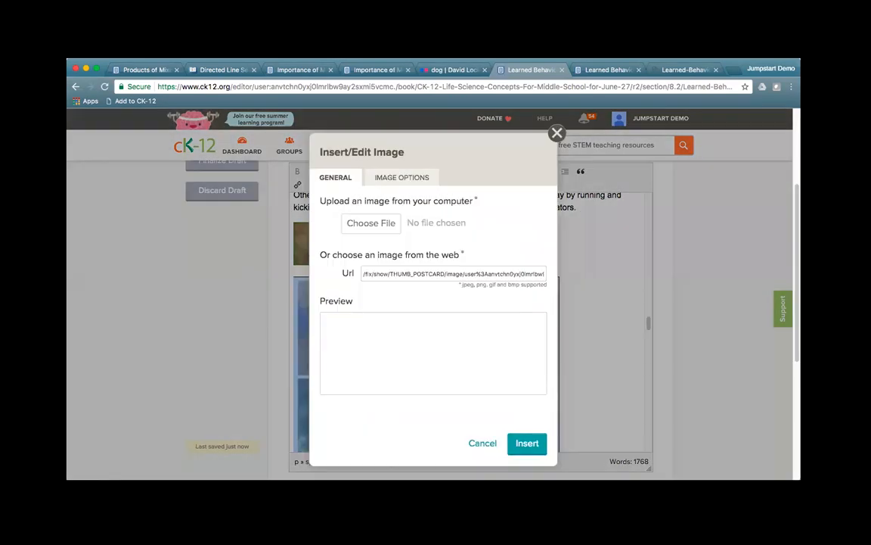
pyautogui.click(401, 178)
pyautogui.click(429, 323)
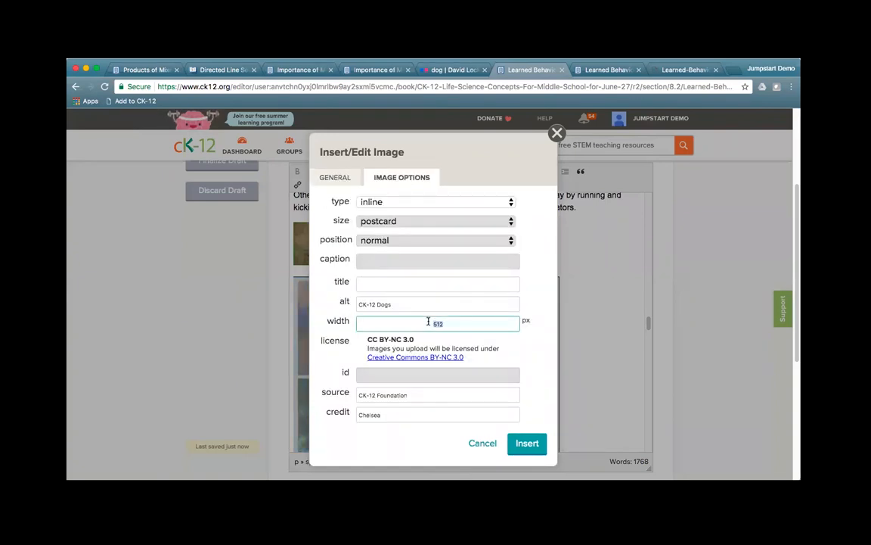
pyautogui.write('400')
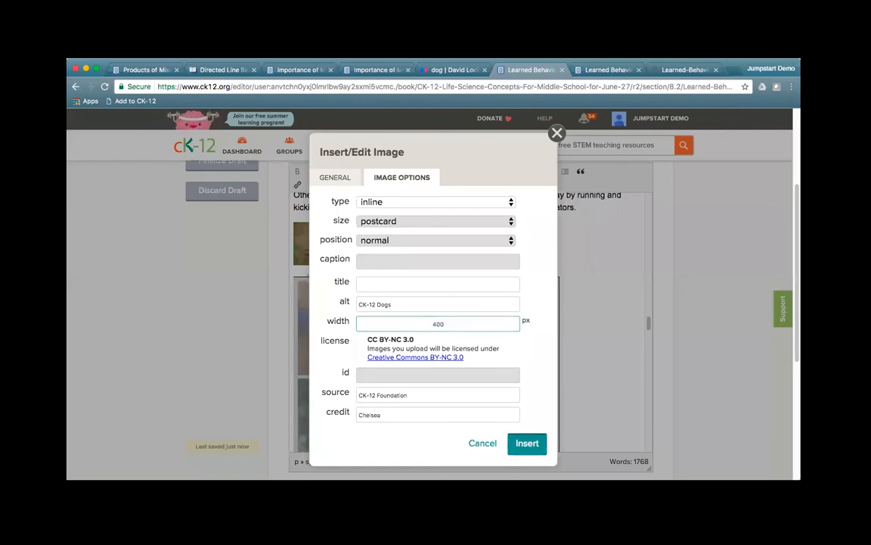
pyautogui.press('Return')
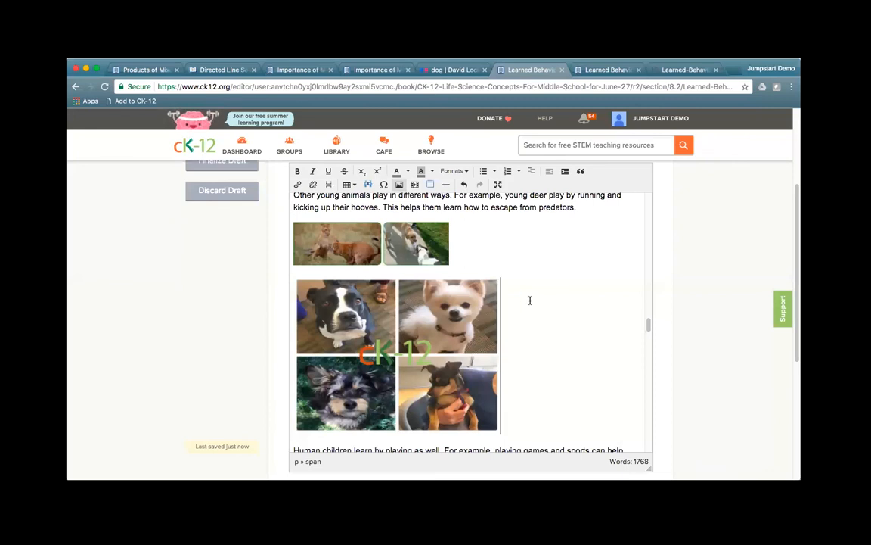
pyautogui.click(667, 70)
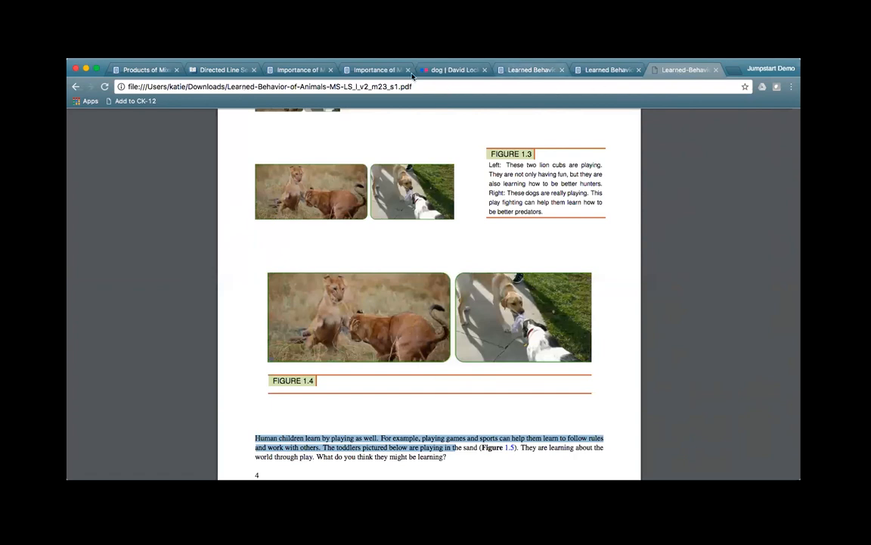
# Step: Open the dog collage's Insert/Edit Image dialog with its empty Url field focused
pyautogui.click(533, 69)
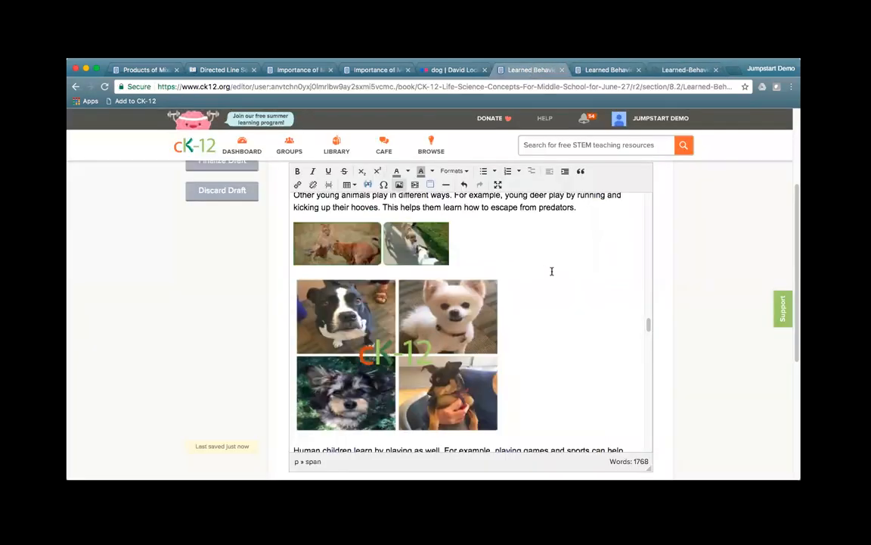
pyautogui.rightClick(427, 333)
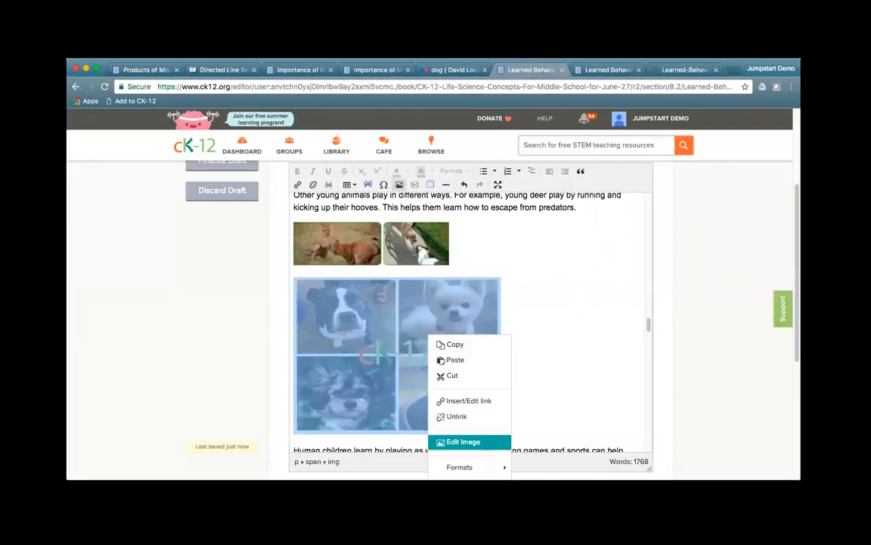
pyautogui.click(424, 399)
pyautogui.click(369, 273)
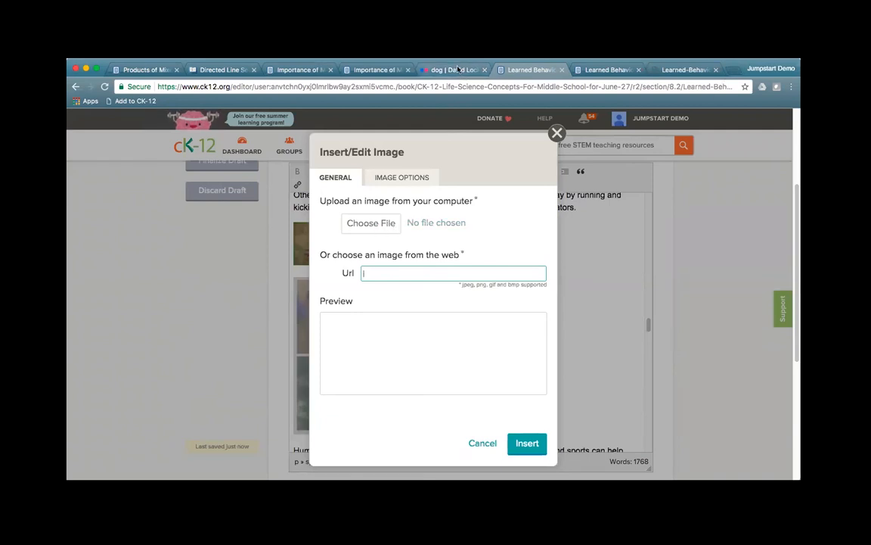
pyautogui.click(424, 68)
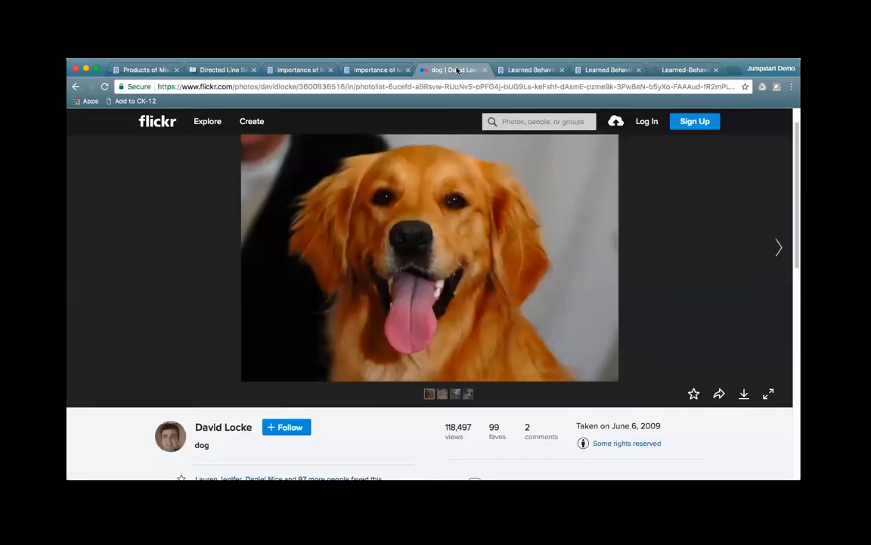
# Step: Search Flickr for 'dogs'
pyautogui.click(522, 122)
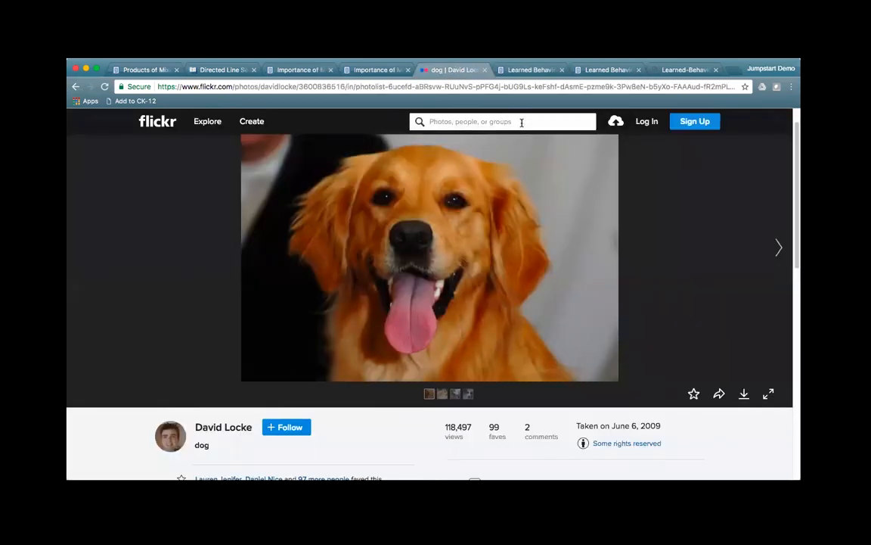
pyautogui.write('dogs')
pyautogui.press('Return')
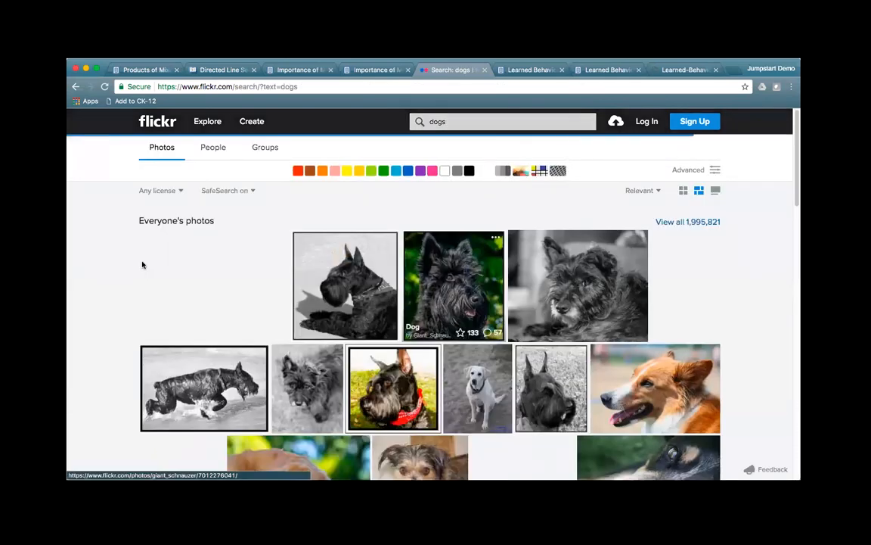
# Step: Check the Any license filter choices, then reopen the golden retriever 'dog' photo
pyautogui.click(159, 190)
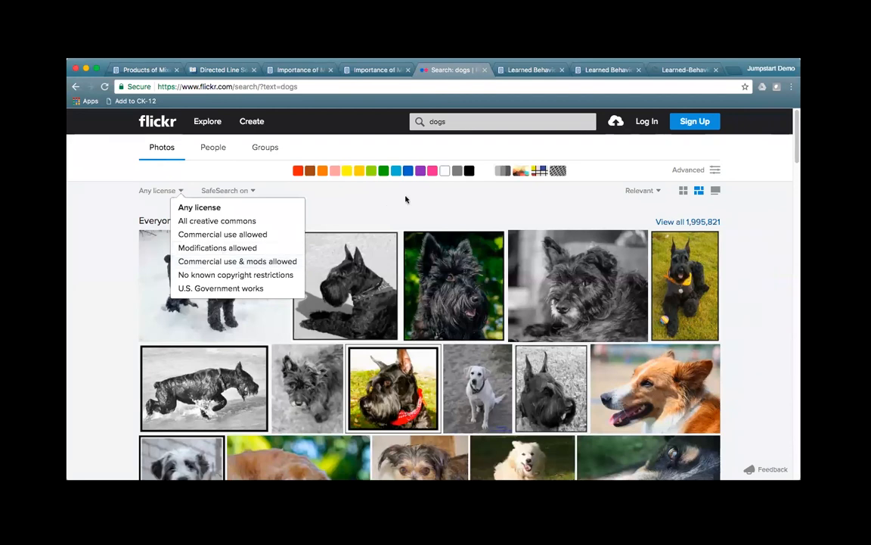
pyautogui.click(171, 195)
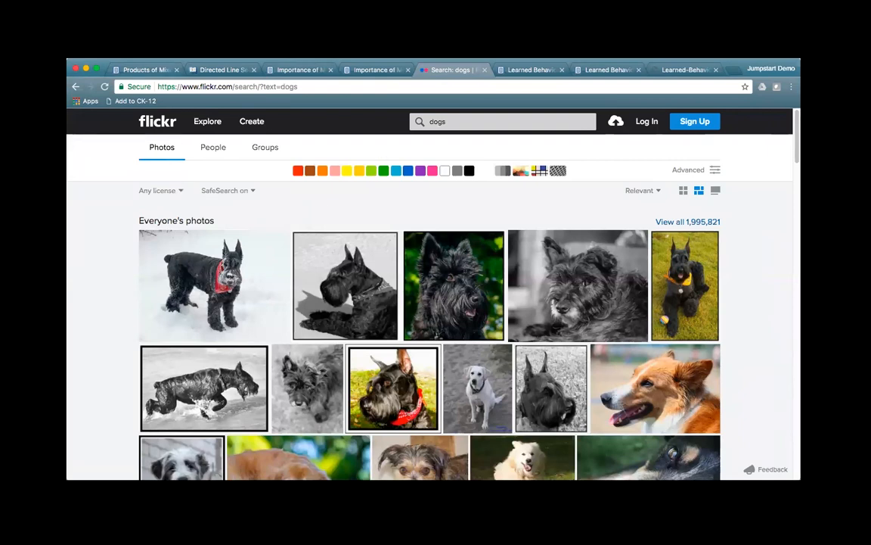
pyautogui.click(681, 338)
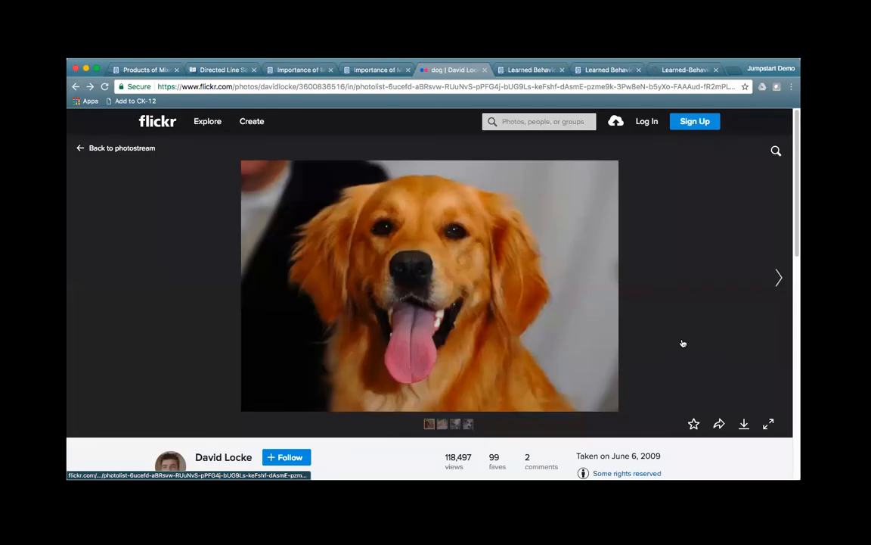
pyautogui.scroll(-1, 690, 346)
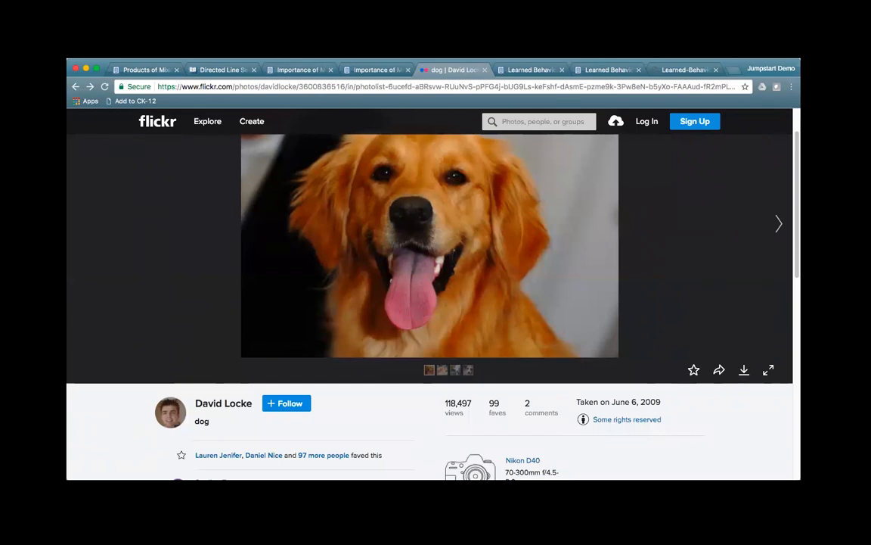
pyautogui.hotkey('ctrl', 't')
# Step: Load search.creativecommons.org in the new tab, then return to the published Learned Behavior lesson
pyautogui.write('search.creativecommons.org')
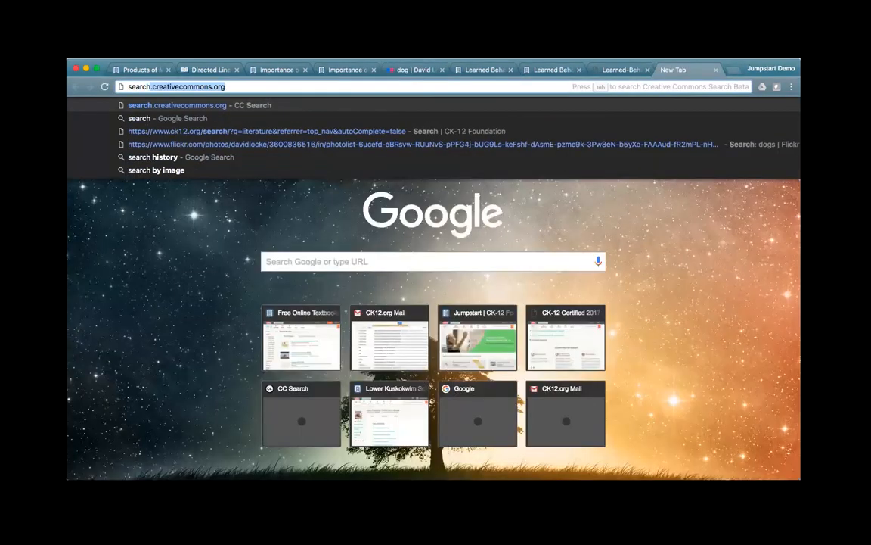
pyautogui.press('Return')
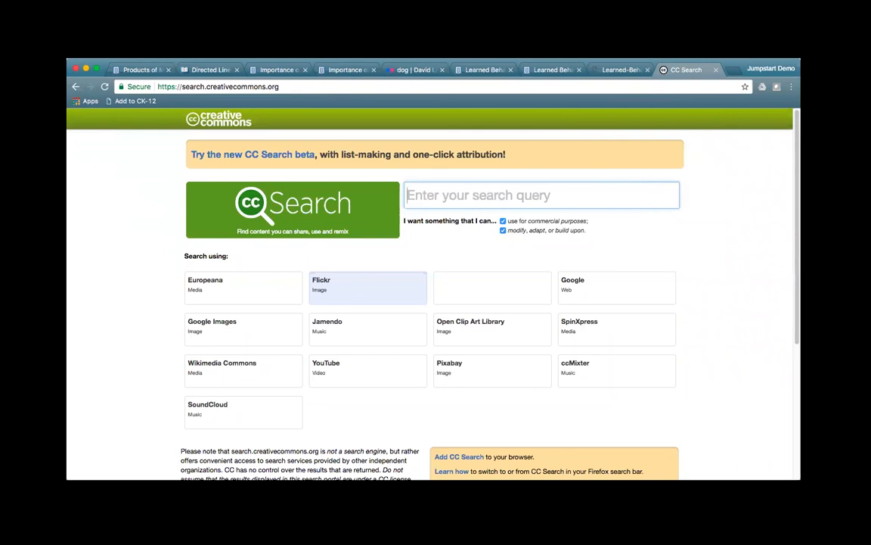
pyautogui.click(534, 69)
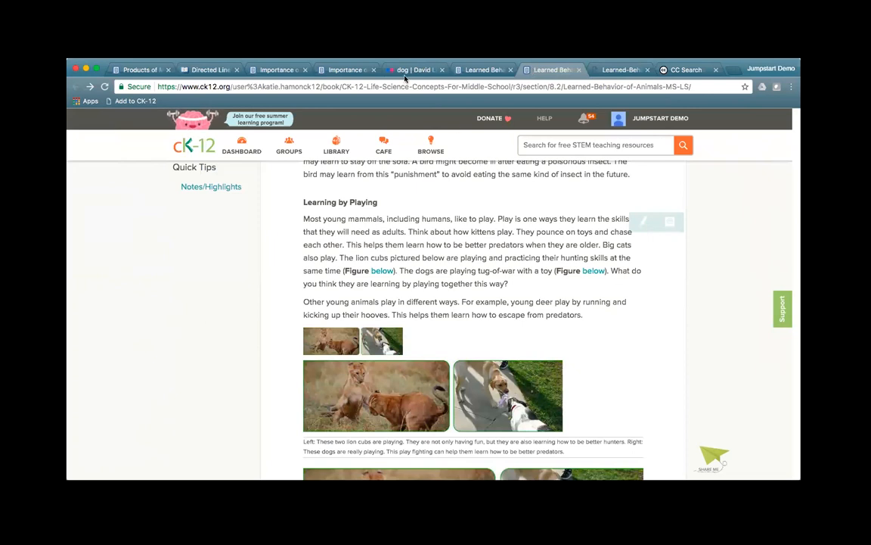
# Step: Return to the section 8.2 editor and dismiss the empty image settings dialog
pyautogui.click(482, 69)
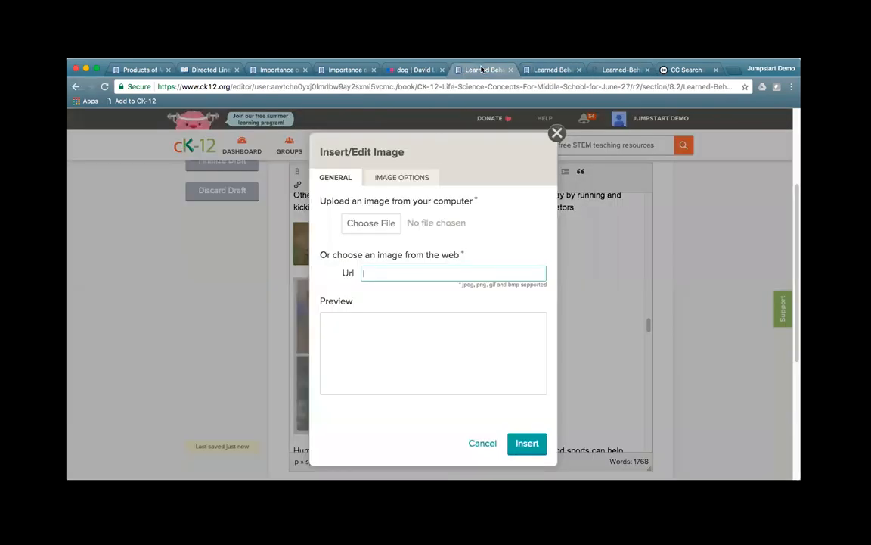
pyautogui.click(556, 133)
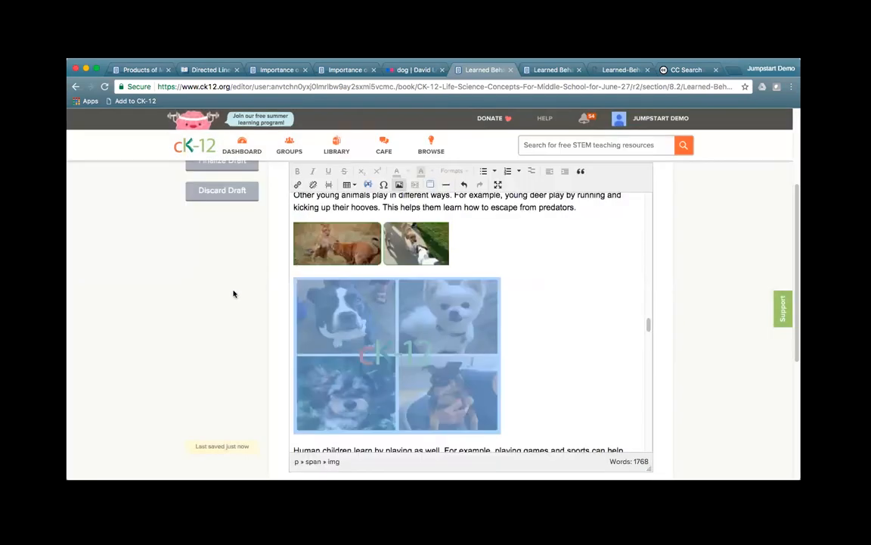
pyautogui.scroll(3, 234, 296)
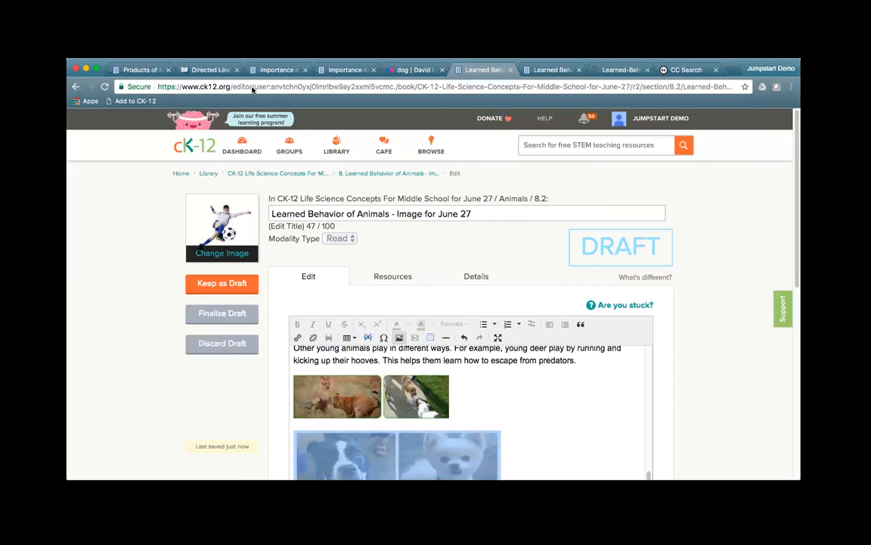
# Step: Keep the Learned Behavior section as a draft and expand chapter 10 Vertebrates in the contents
pyautogui.click(227, 283)
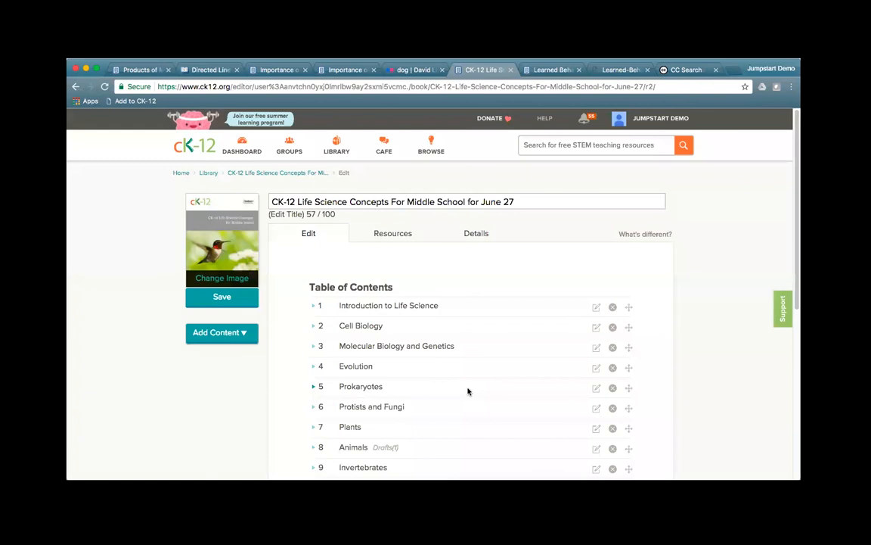
pyautogui.scroll(-2, 477, 407)
pyautogui.scroll(-2, 478, 407)
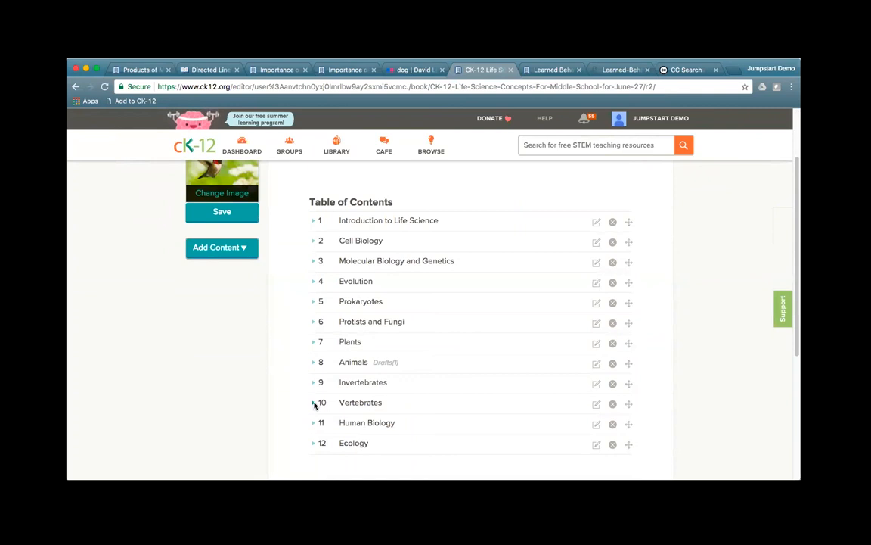
pyautogui.click(314, 404)
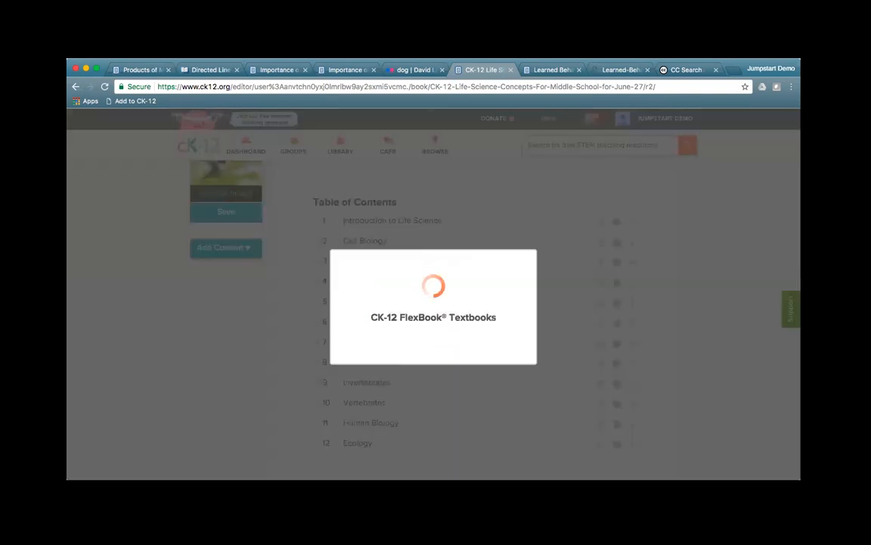
pyautogui.scroll(-10, 314, 405)
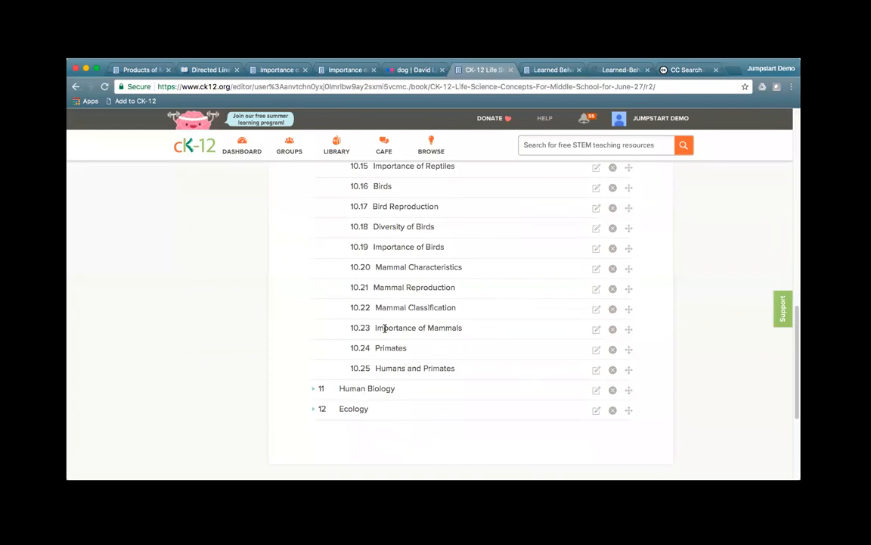
# Step: Retitle section 10.23 to 'Importance of Mammals for June 27' and save it
pyautogui.click(596, 331)
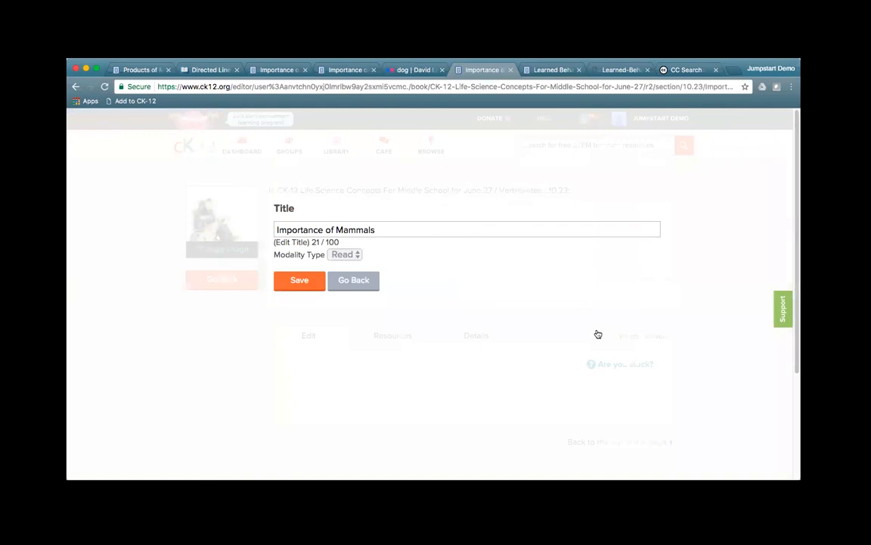
pyautogui.click(414, 228)
pyautogui.write('for June 27')
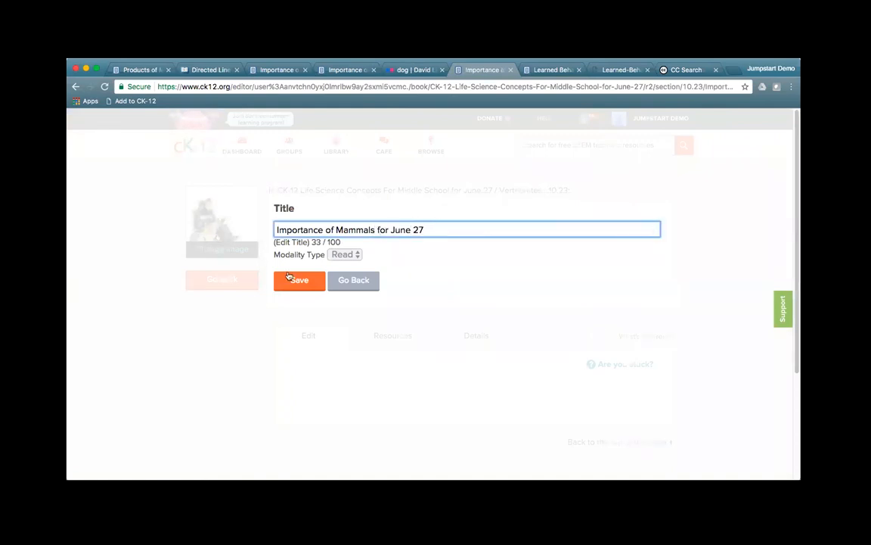
pyautogui.click(316, 286)
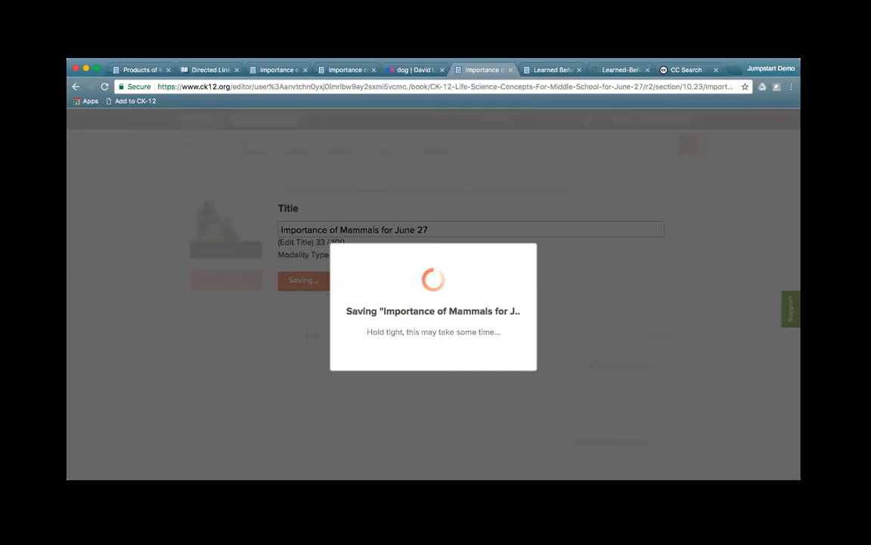
# Step: Play the embedded Arctic: Greenland Sled Dogs video and open it on youtube.com
pyautogui.click(269, 69)
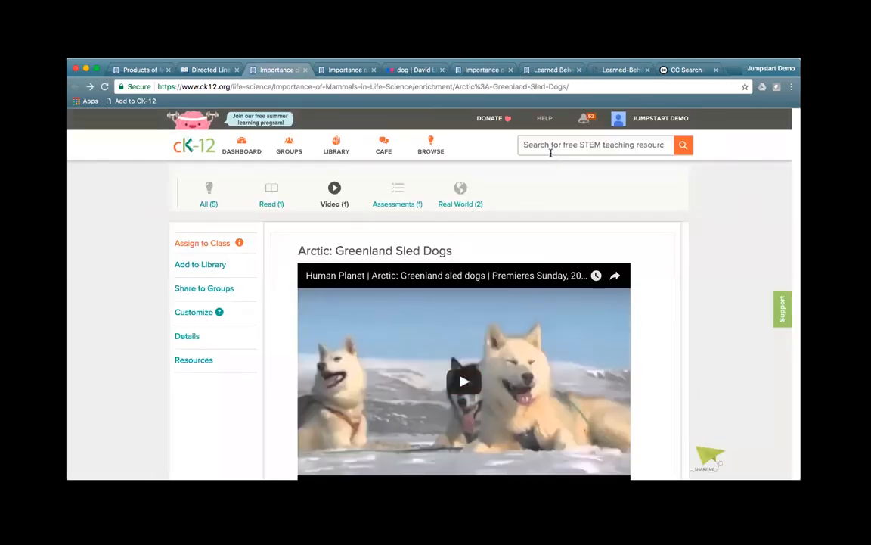
pyautogui.scroll(-2, 676, 407)
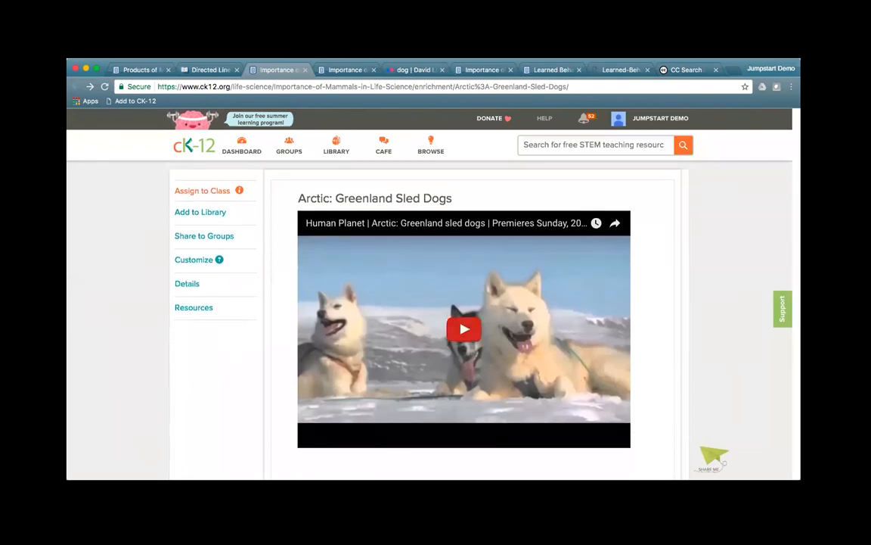
pyautogui.click(464, 328)
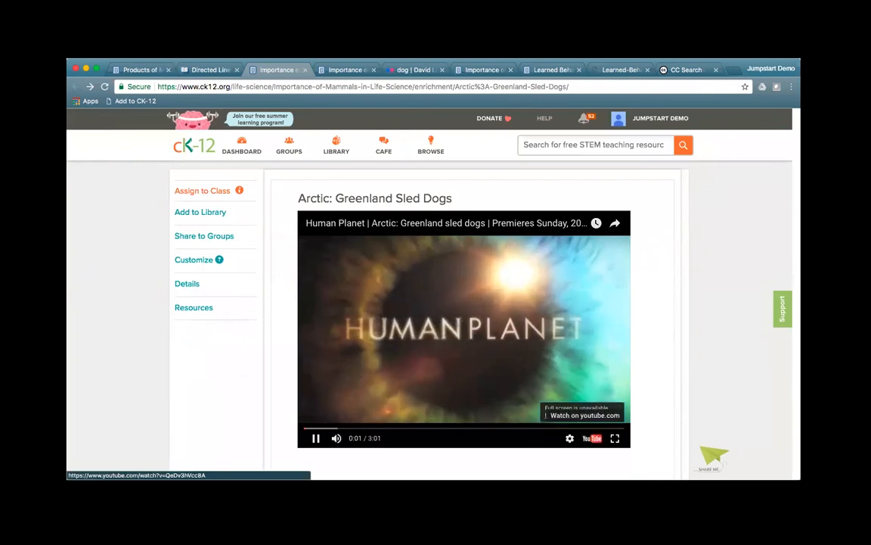
pyautogui.click(584, 414)
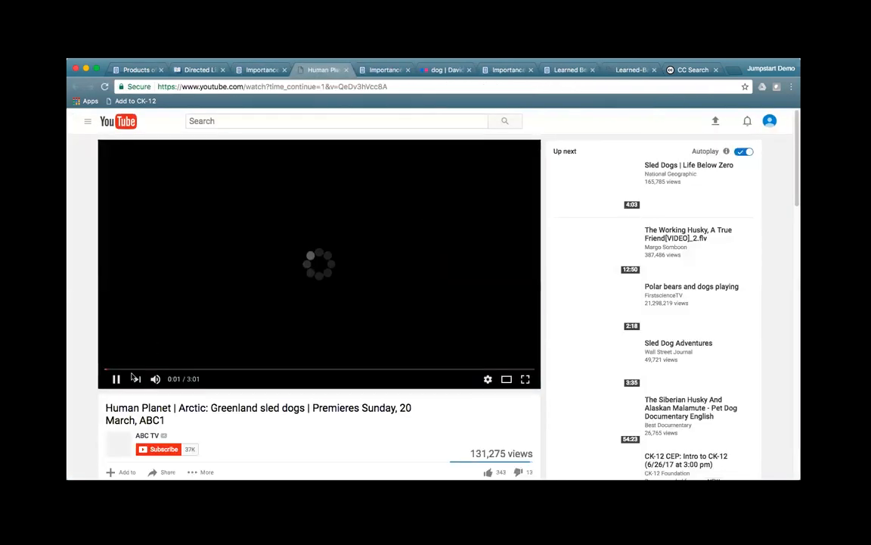
pyautogui.click(116, 380)
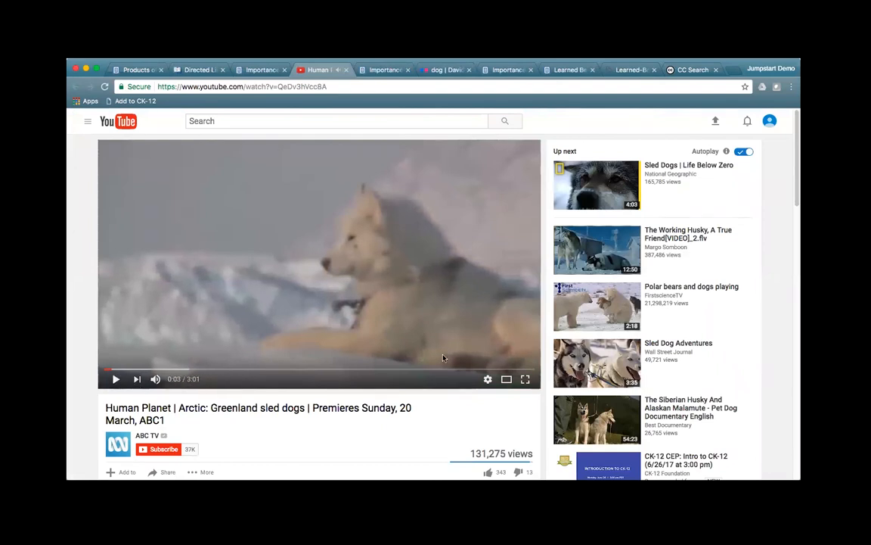
pyautogui.scroll(-1, 369, 424)
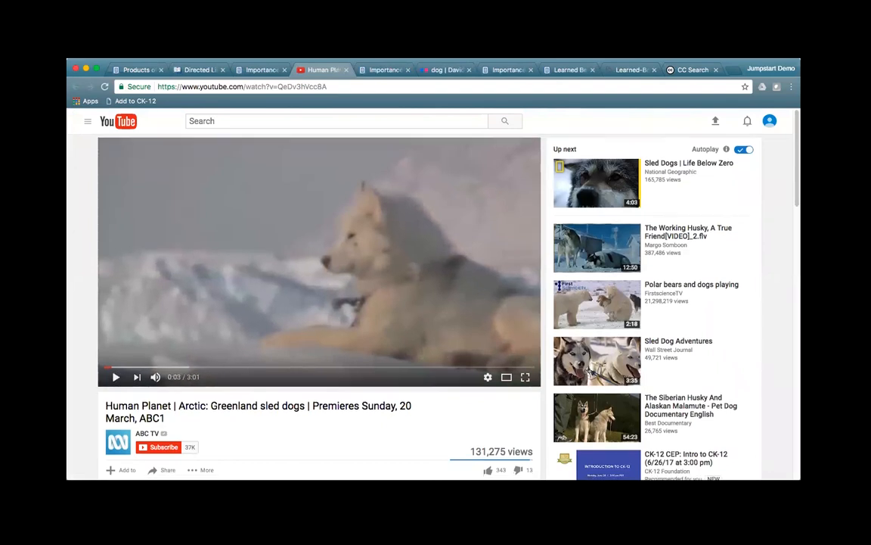
pyautogui.scroll(-3, 409, 302)
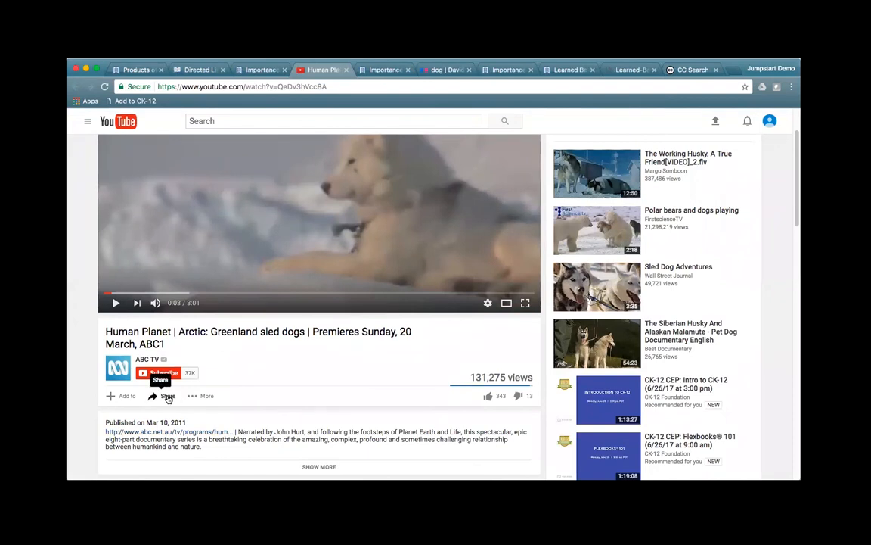
pyautogui.click(162, 396)
pyautogui.scroll(-1, 237, 401)
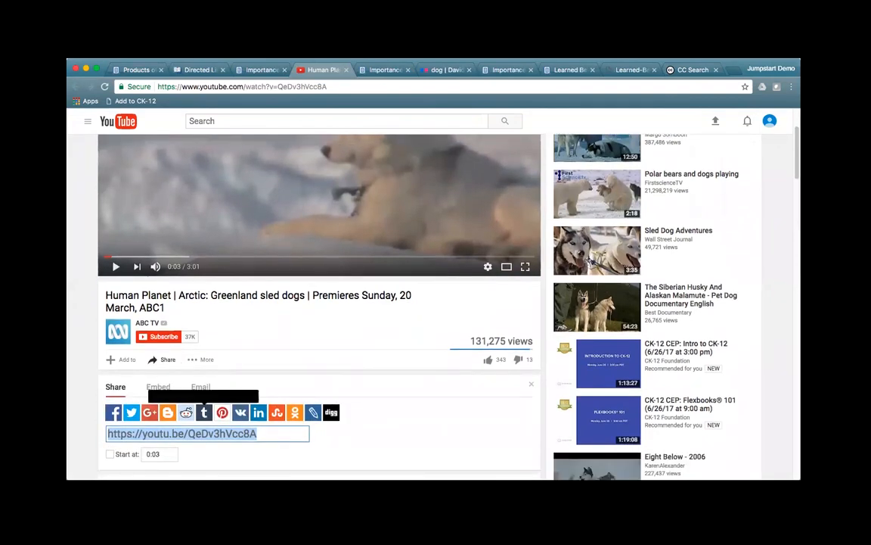
pyautogui.click(130, 434)
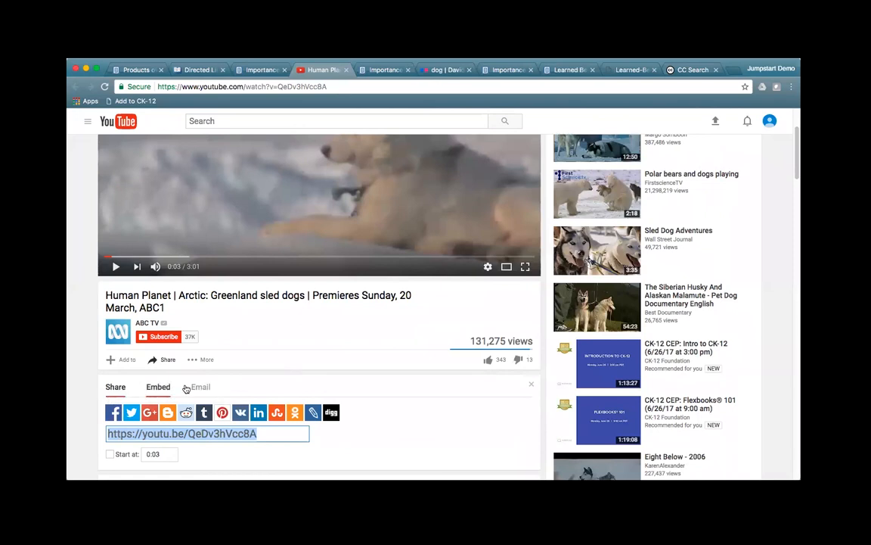
# Step: In the section editor, locate the Explore More II video placeholder and check its editing options
pyautogui.click(509, 70)
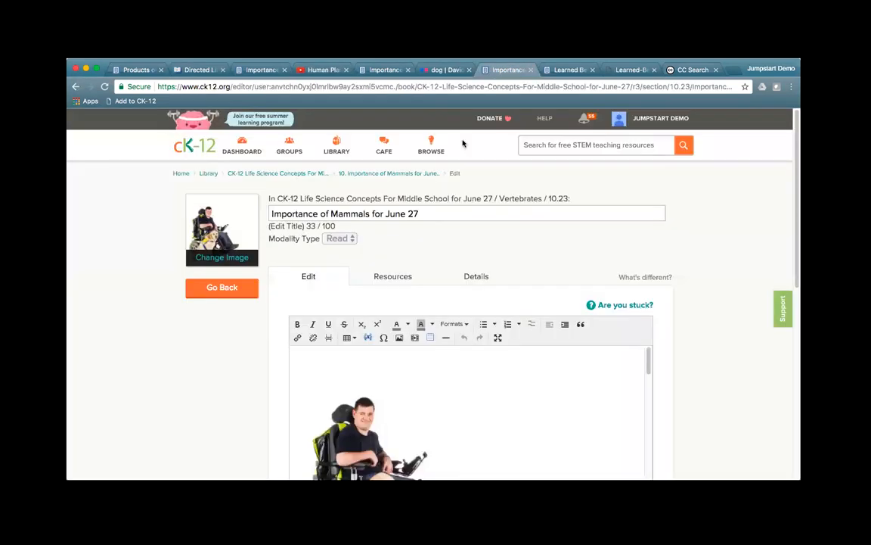
pyautogui.scroll(-3, 593, 403)
pyautogui.scroll(-15, 562, 363)
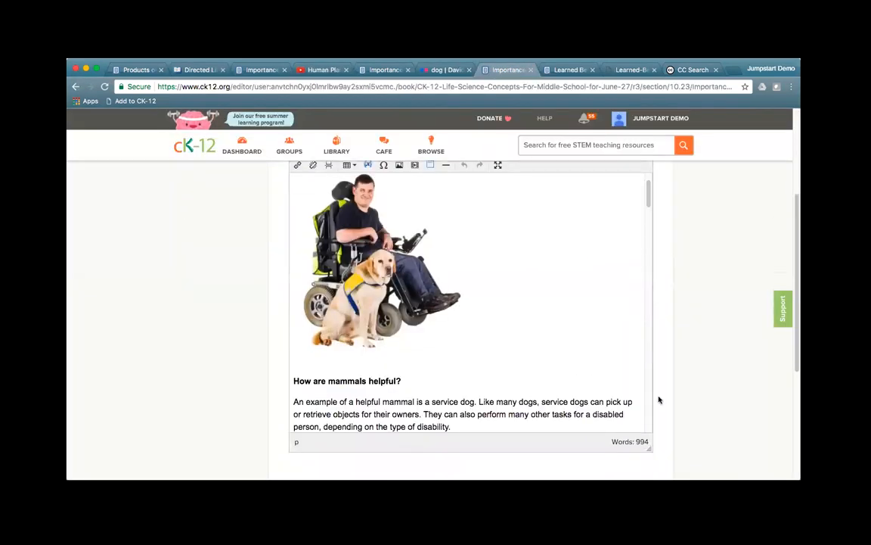
pyautogui.scroll(-20, 562, 363)
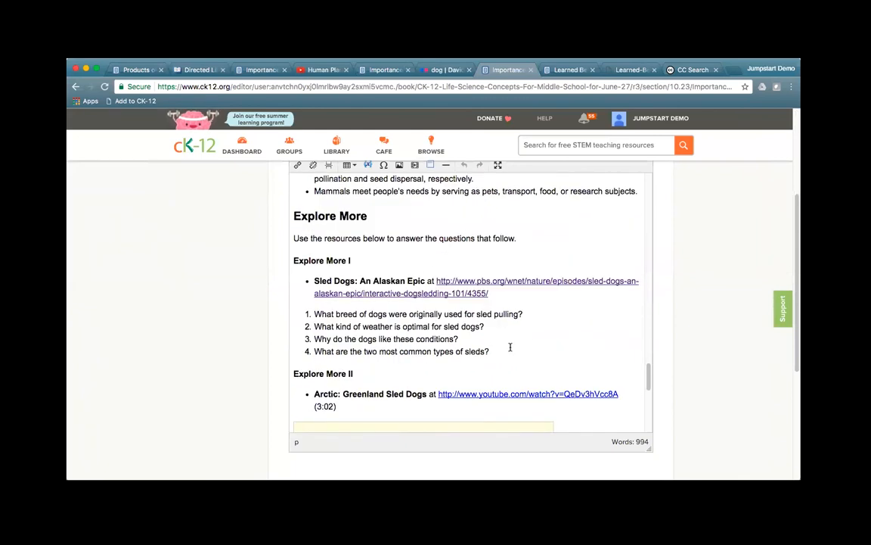
pyautogui.scroll(-2, 516, 350)
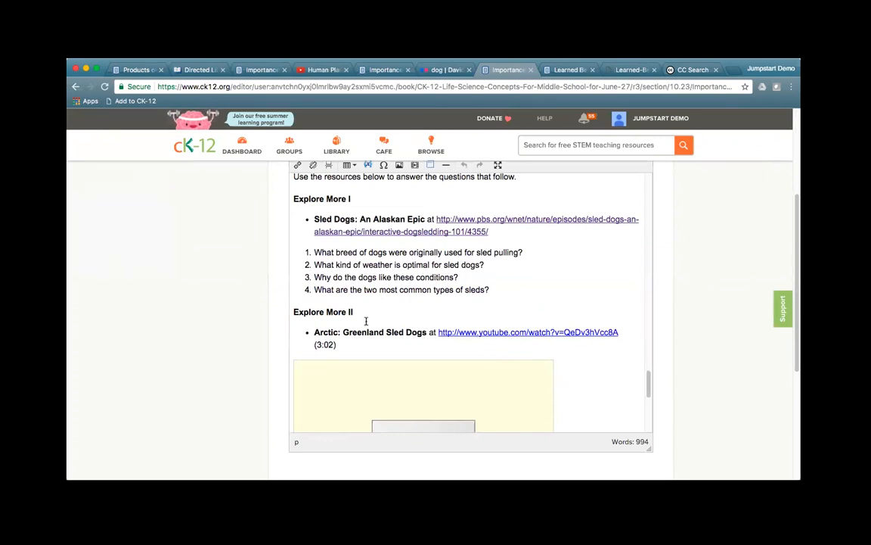
pyautogui.scroll(-5, 589, 352)
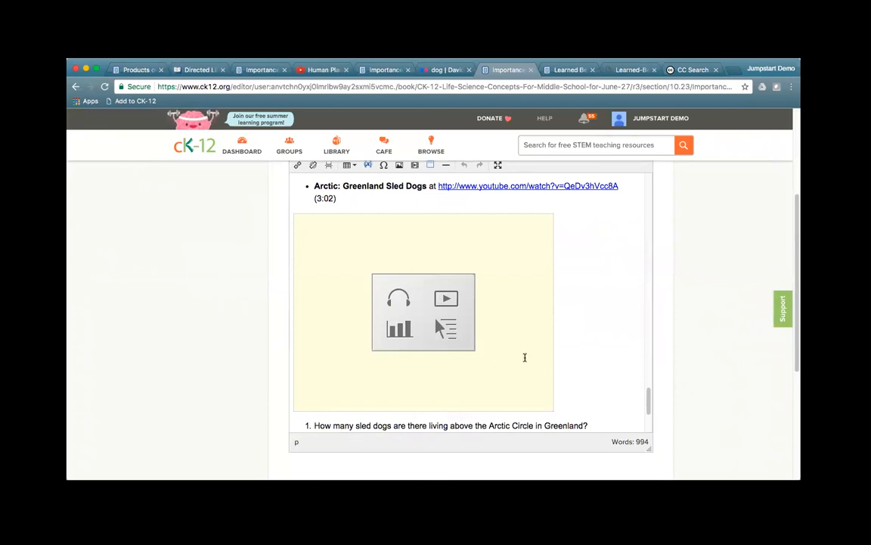
pyautogui.click(411, 304)
pyautogui.click(582, 286)
pyautogui.rightClick(486, 290)
pyautogui.press('Escape')
pyautogui.rightClick(406, 319)
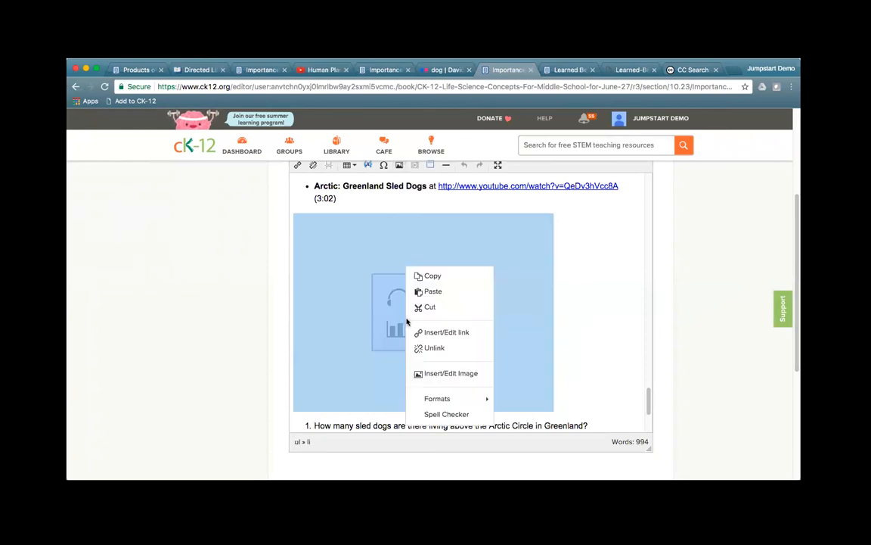
pyautogui.click(364, 307)
pyautogui.rightClick(365, 307)
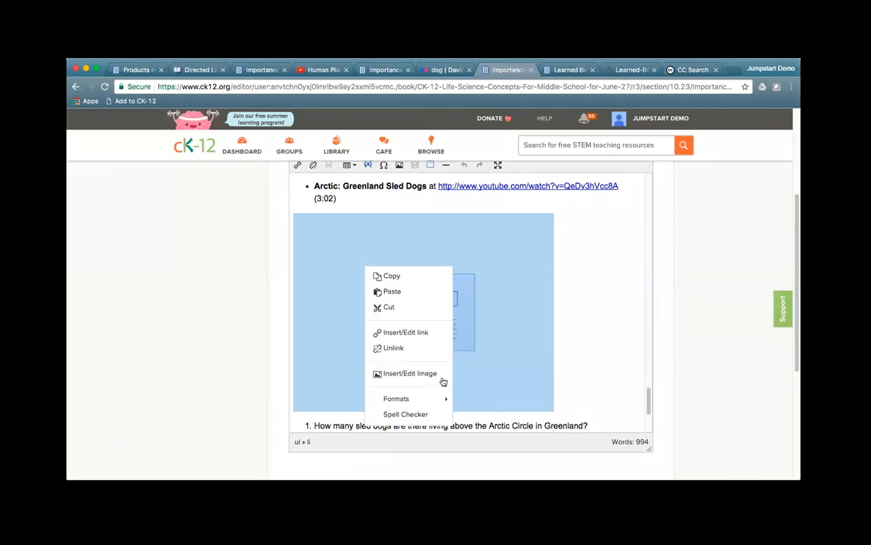
pyautogui.click(578, 338)
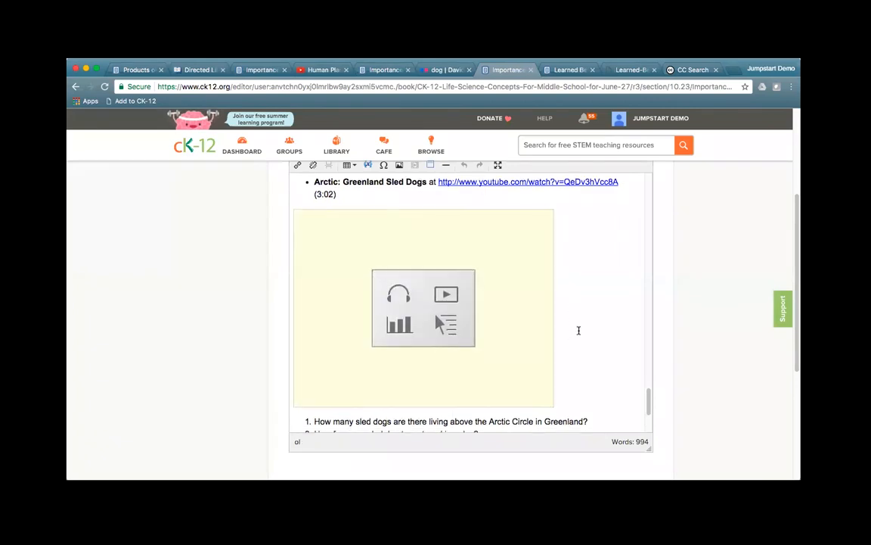
# Step: Add an empty line after question 1 and another above the Review heading
pyautogui.scroll(-1, 583, 333)
pyautogui.click(603, 403)
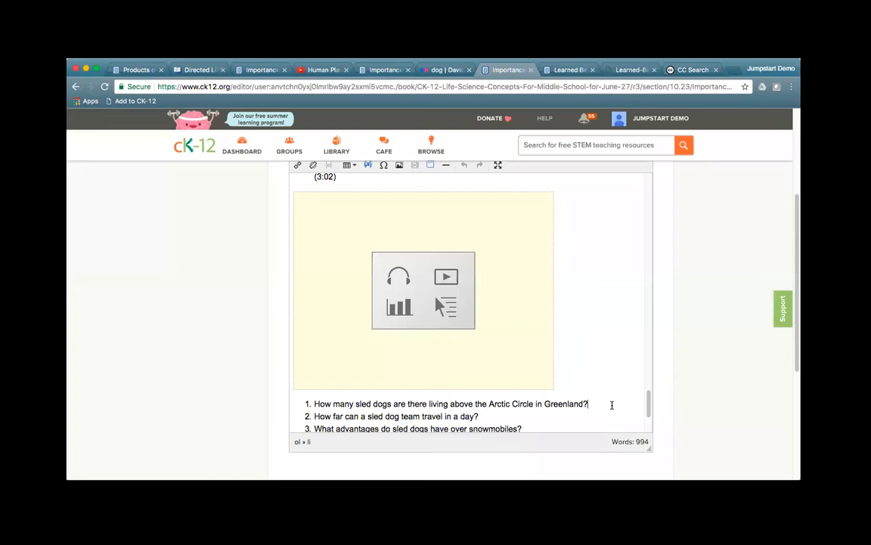
pyautogui.press('Return')
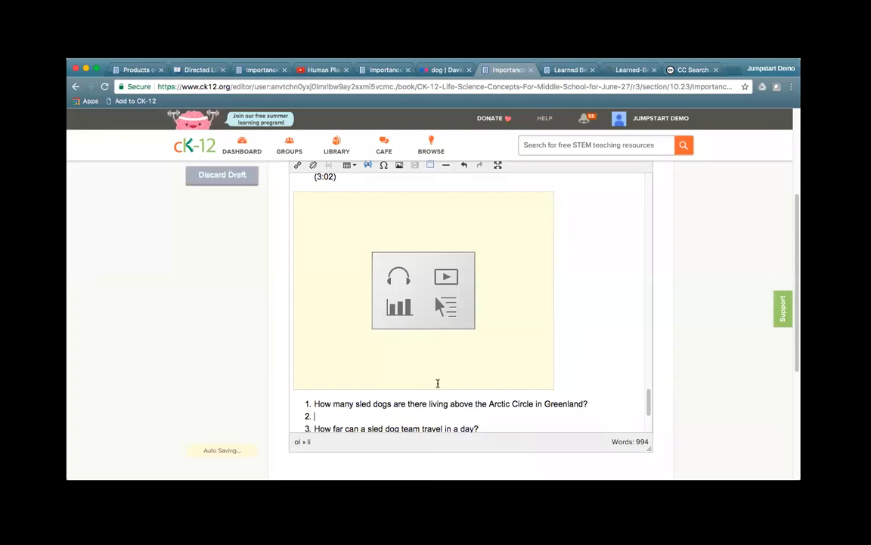
pyautogui.scroll(-1, 715, 380)
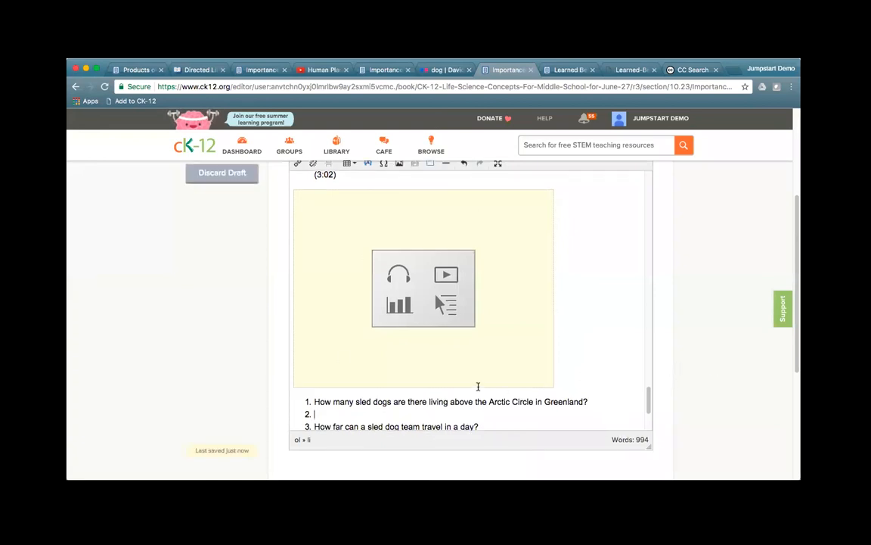
pyautogui.scroll(-3, 469, 383)
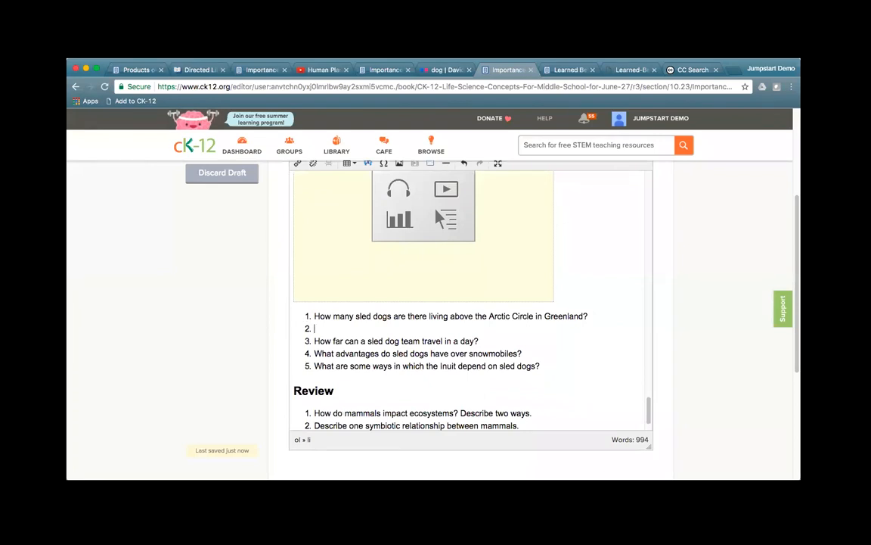
pyautogui.scroll(1, 416, 180)
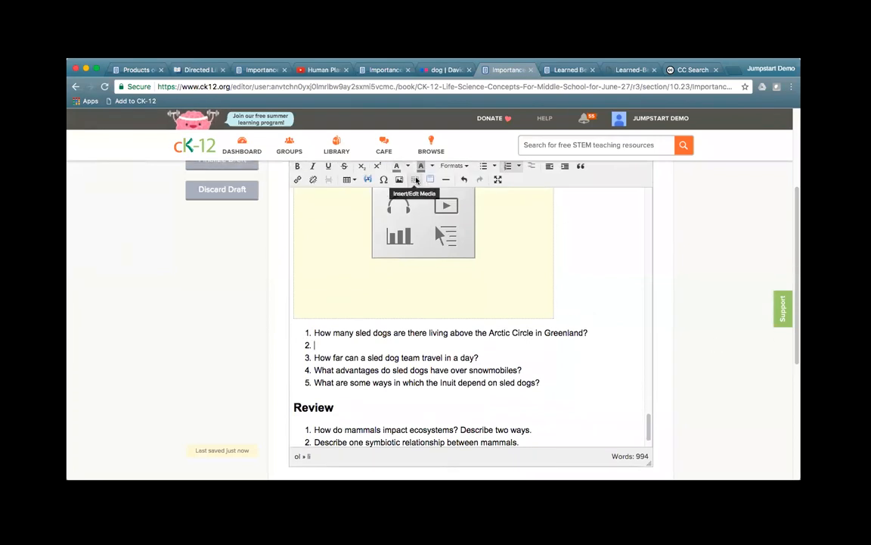
pyautogui.click(553, 390)
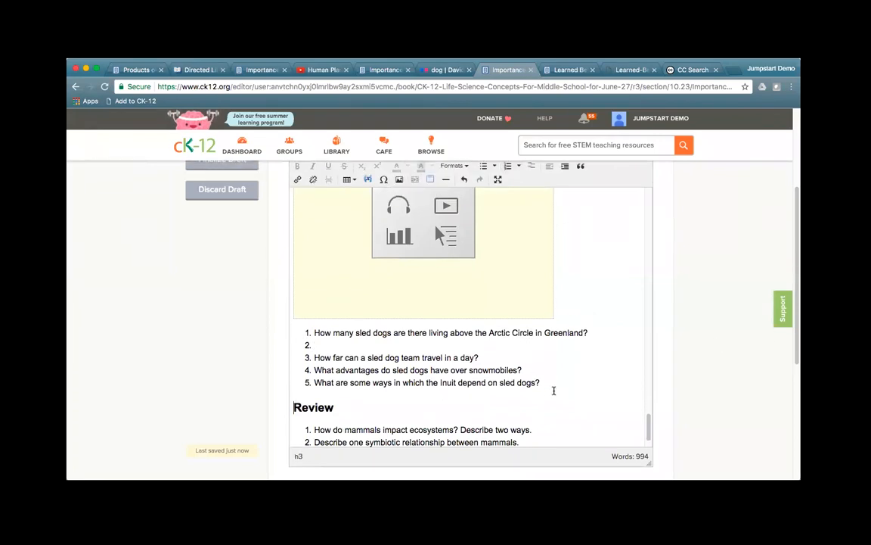
pyautogui.press('Return')
pyautogui.press('Return')
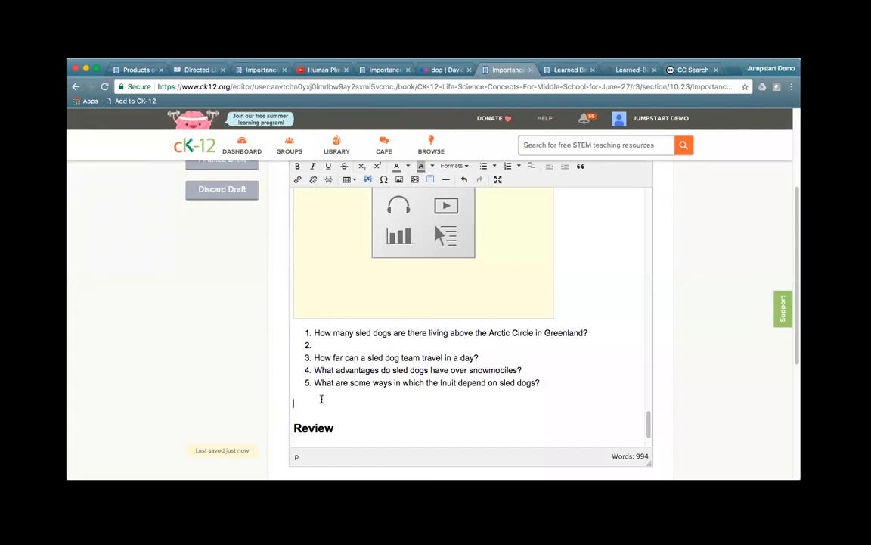
pyautogui.write('https://youtu.be/QeDv3hVcc8A')
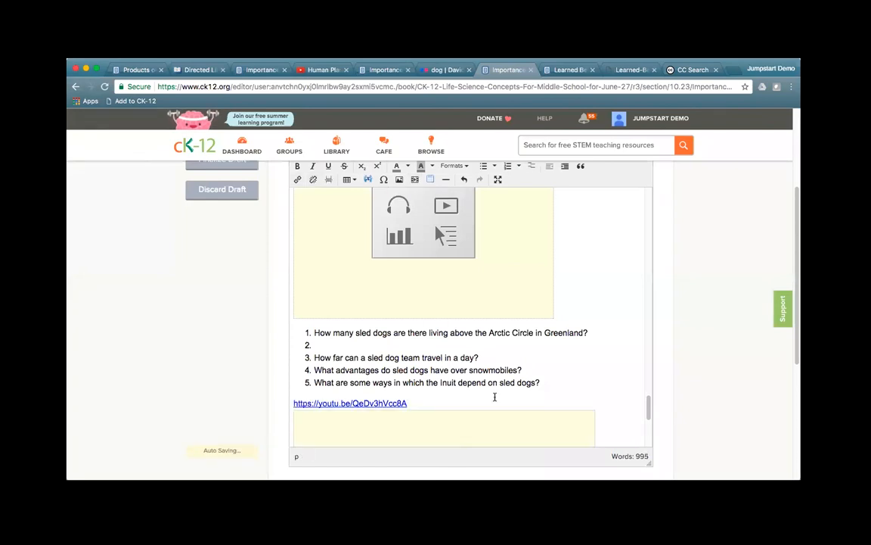
pyautogui.scroll(-2, 595, 372)
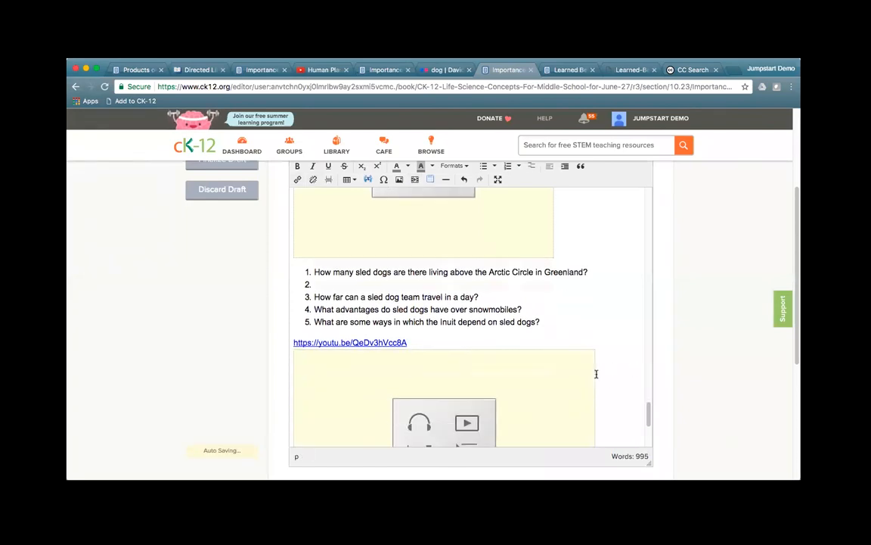
pyautogui.scroll(-3, 596, 374)
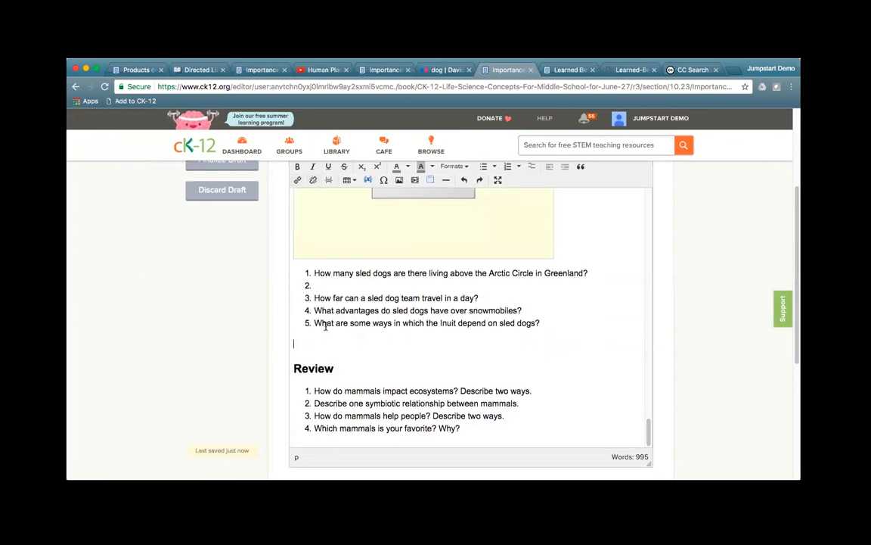
# Step: Paste the sled dogs video's YouTube embed code into Embed Object, preview it, and insert it
pyautogui.click(414, 182)
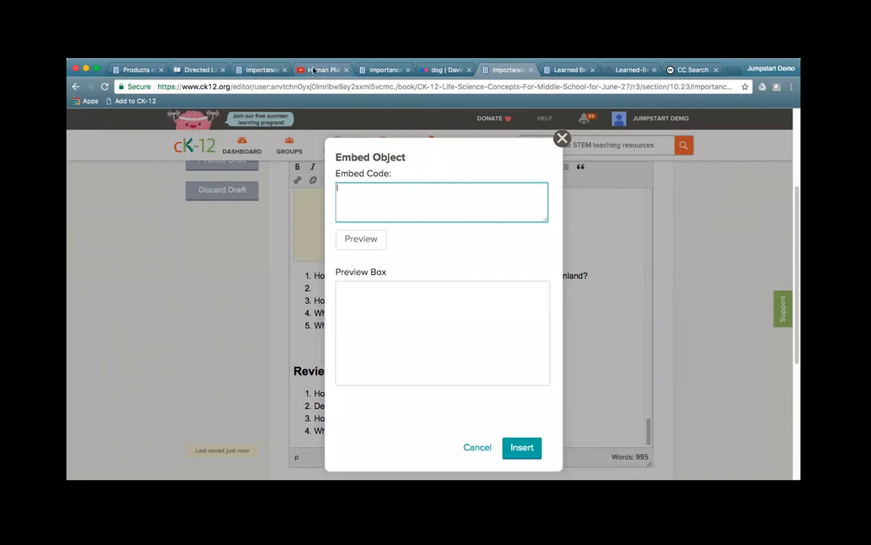
pyautogui.click(314, 70)
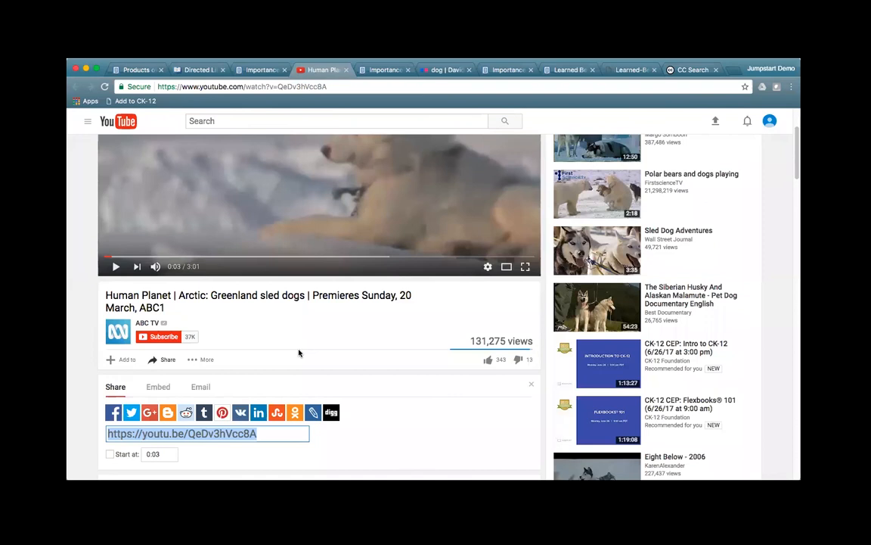
pyautogui.click(163, 388)
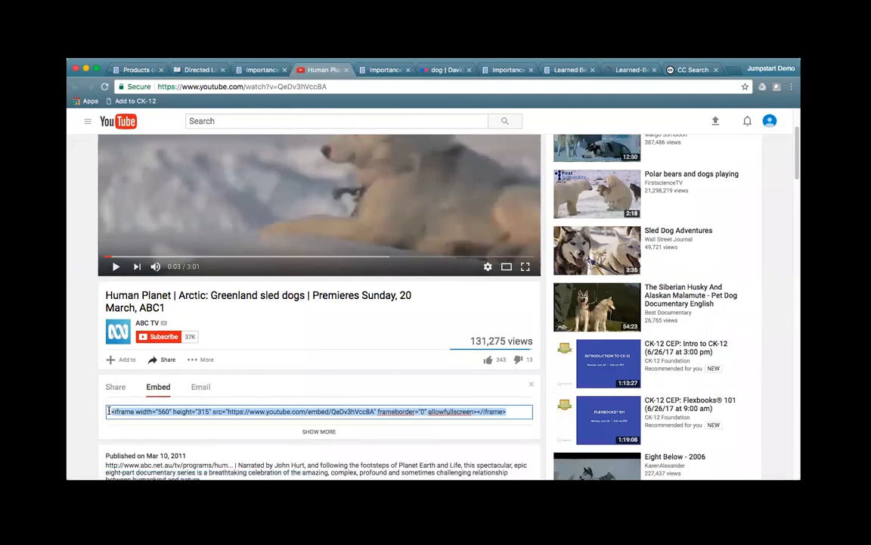
pyautogui.click(506, 70)
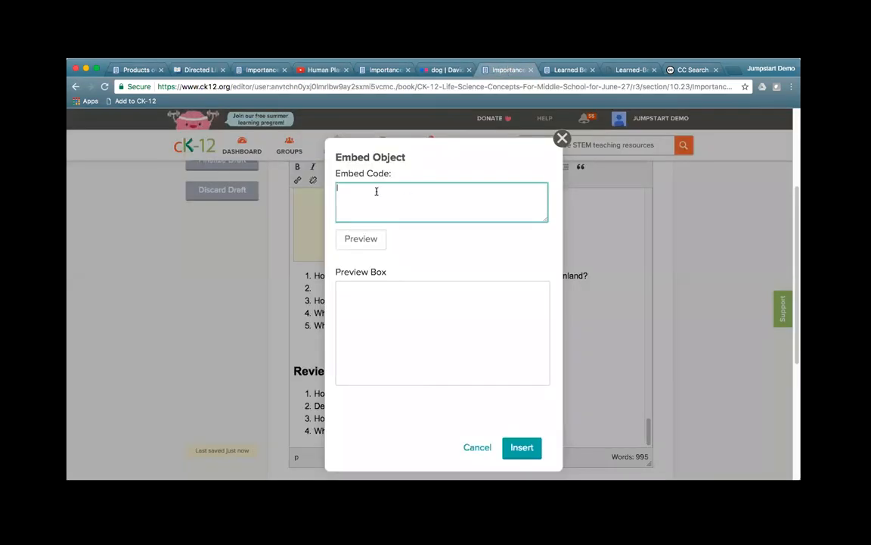
pyautogui.write('<iframe width="560" height="315" src="https://www.youtube.com/embed/QeDv3nVcc8A" frameborder="0" allowfullscreen></iframe>')
pyautogui.click(374, 243)
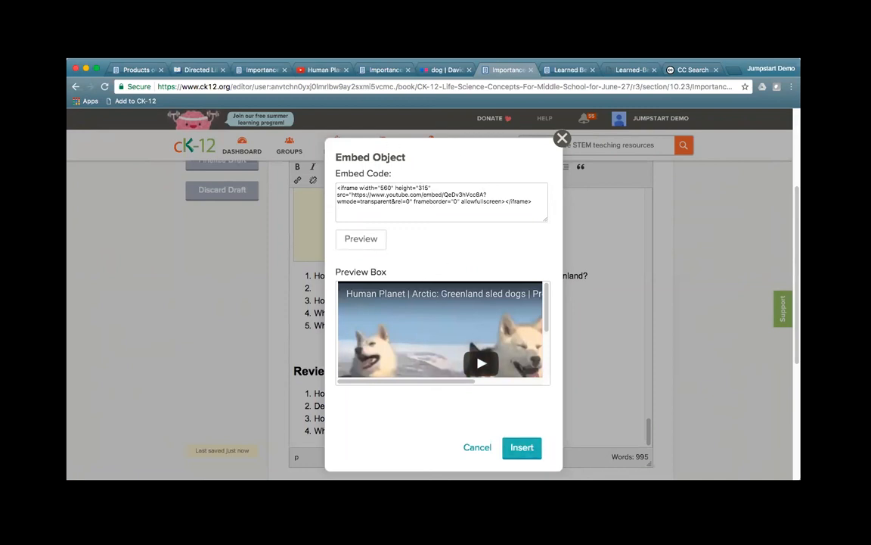
pyautogui.click(522, 447)
pyautogui.scroll(-5, 603, 350)
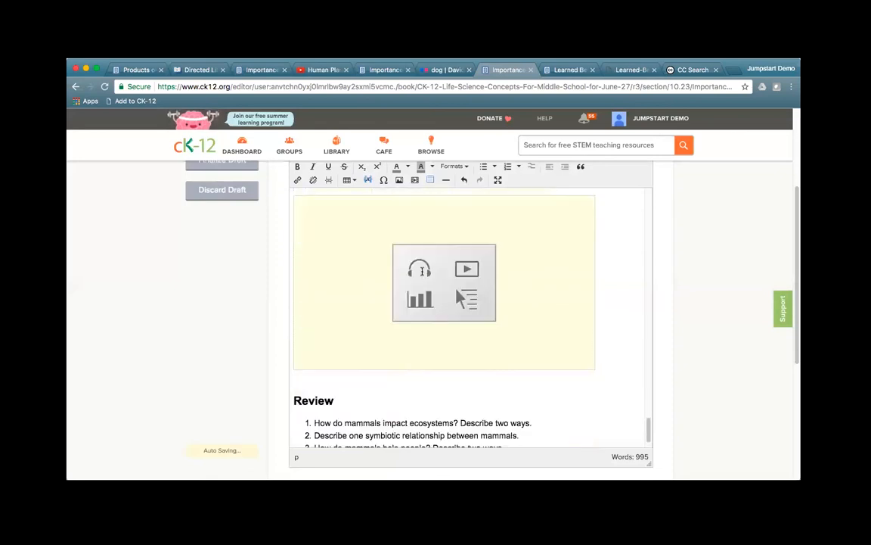
# Step: Deselect the video placeholder and add an empty paragraph after Review question 4
pyautogui.rightClick(423, 274)
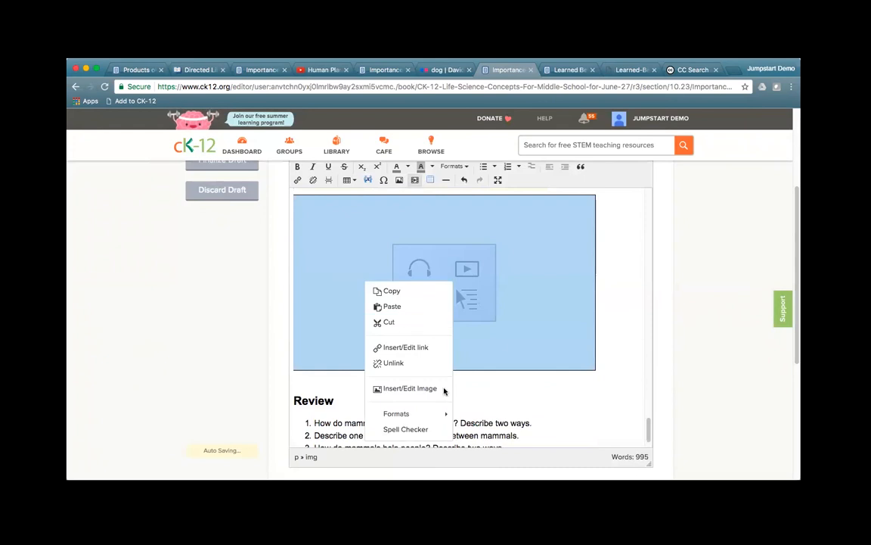
pyautogui.click(568, 283)
pyautogui.click(609, 292)
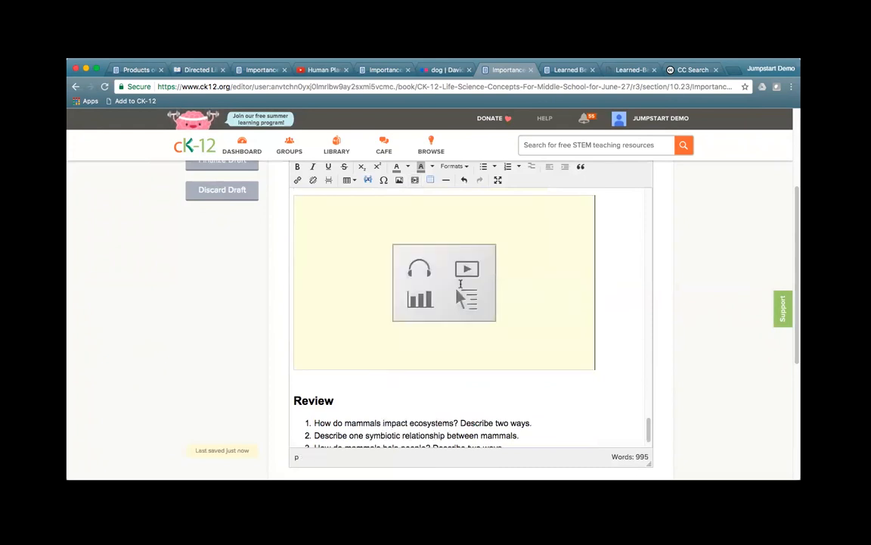
pyautogui.rightClick(409, 257)
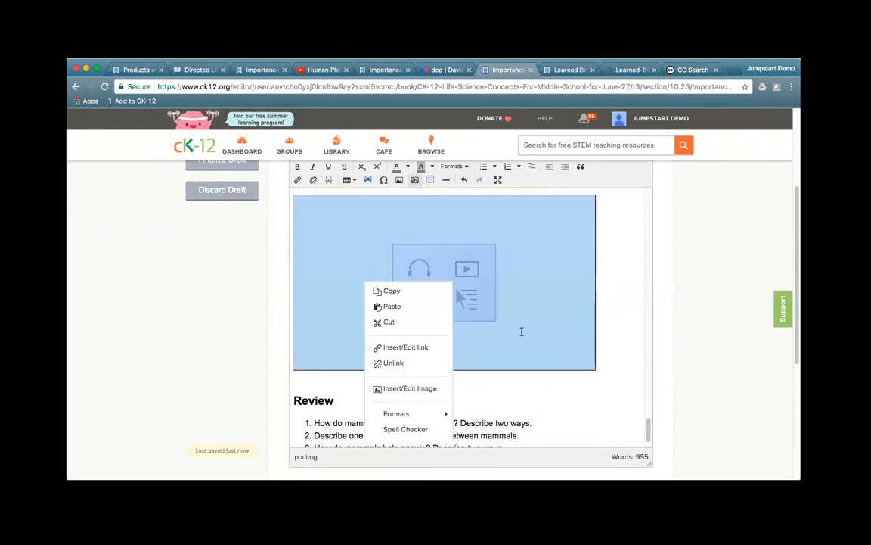
pyautogui.click(606, 277)
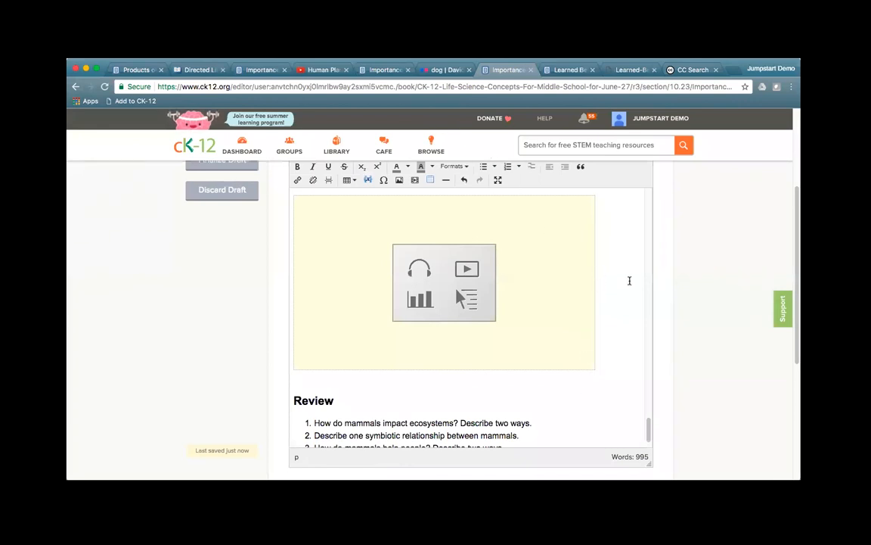
pyautogui.scroll(-1, 613, 277)
pyautogui.scroll(-1, 518, 383)
pyautogui.click(498, 382)
pyautogui.press('Return')
pyautogui.press('Return')
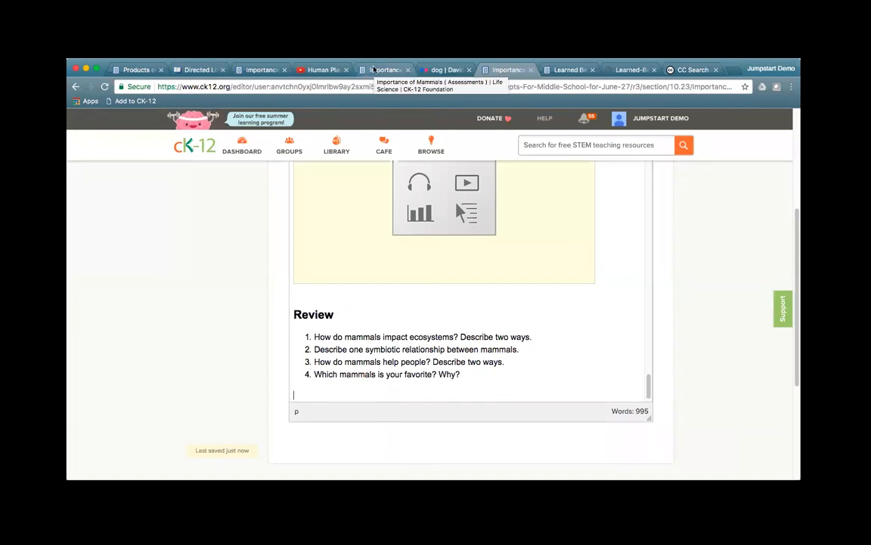
# Step: Show the Importance of Mammals Practice assessment's iframe embed code, then return to the lesson editor
pyautogui.click(384, 70)
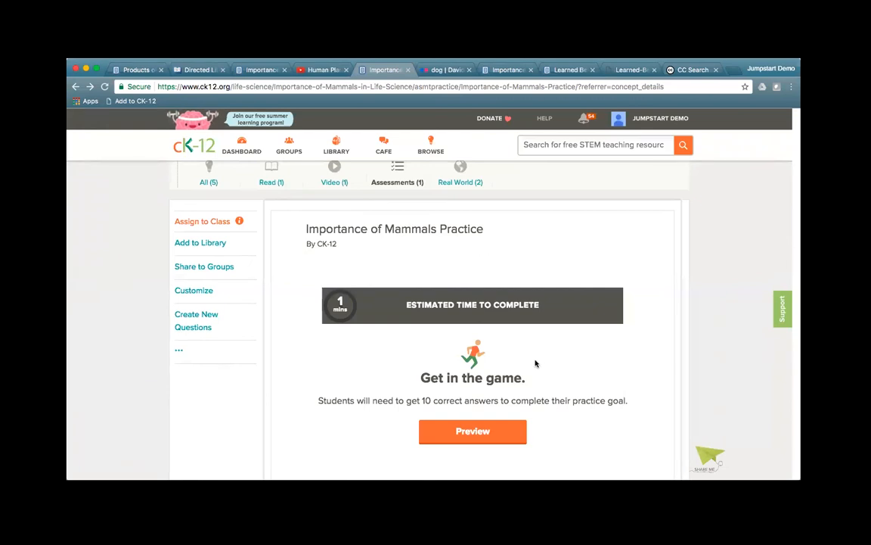
pyautogui.click(179, 353)
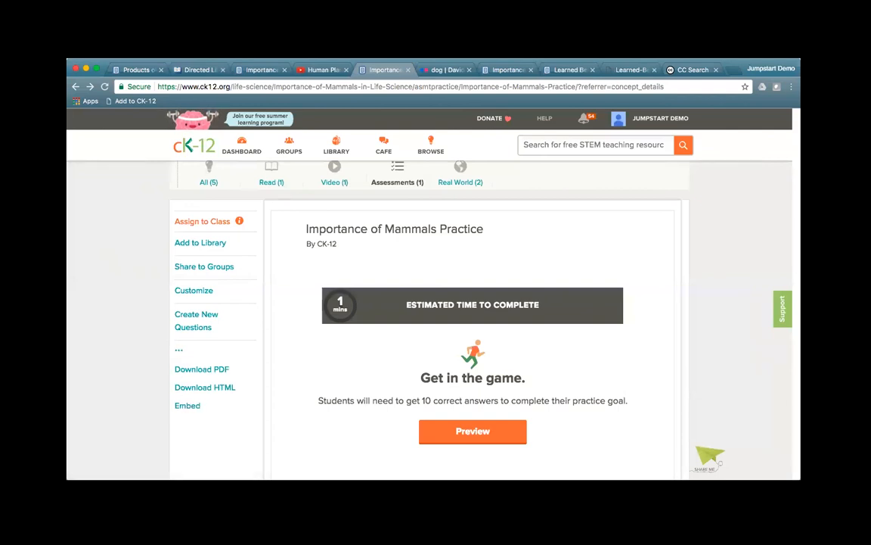
pyautogui.click(189, 405)
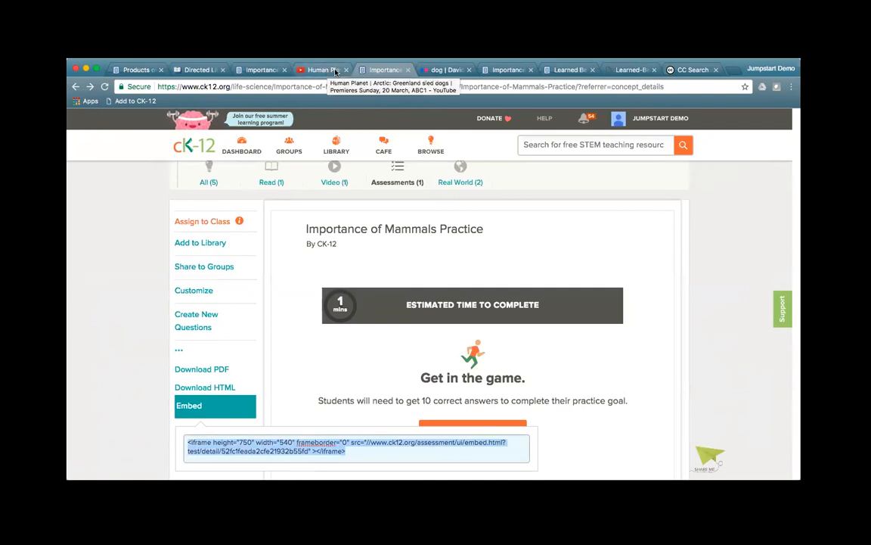
pyautogui.click(501, 70)
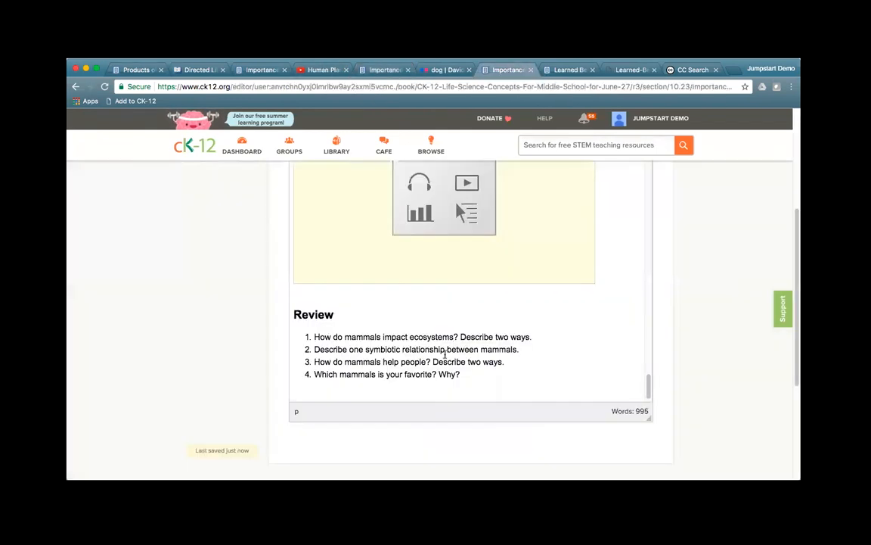
# Step: Paste the Practice iframe code as media below the Review list, preview it, and insert it
pyautogui.click(625, 261)
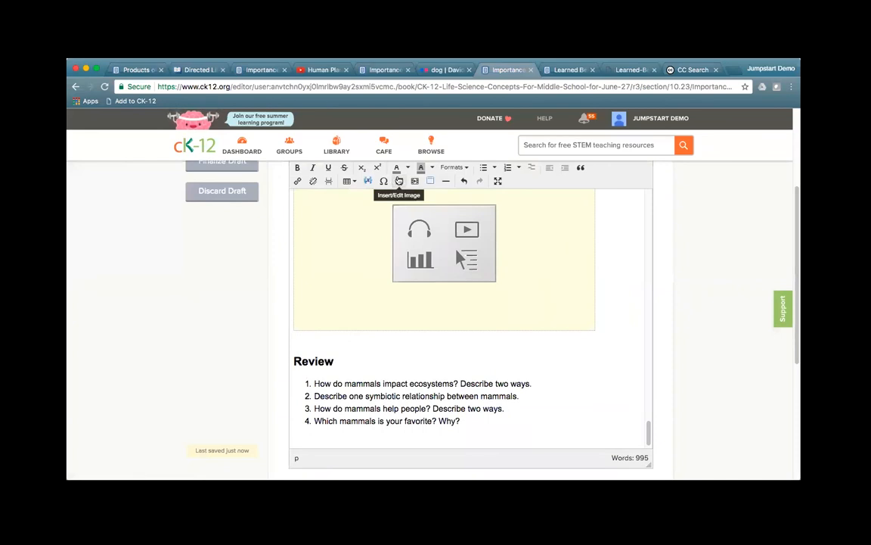
pyautogui.click(413, 182)
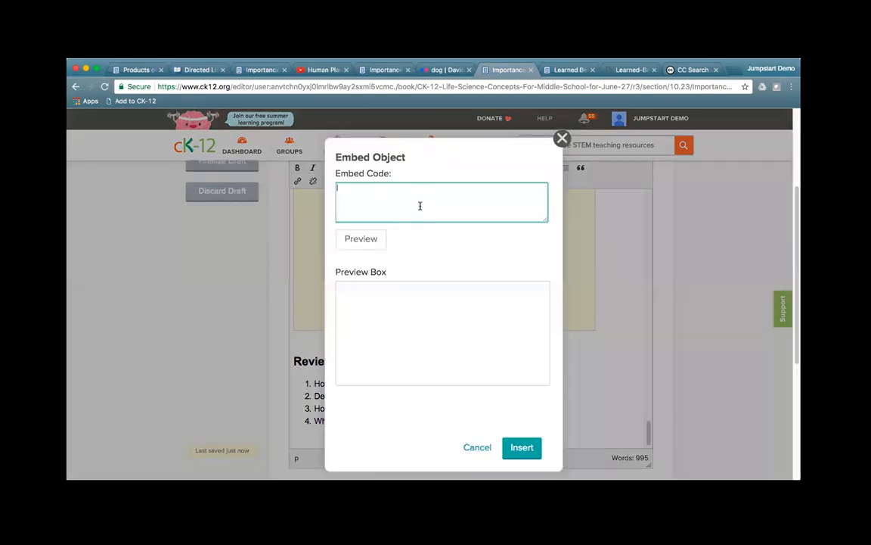
pyautogui.write('<iframe height="750" width="540" frameborder="0" src="//www.ck12.org/assessment/ui/embed.html?test/detail/52fc1feada2cfe21932b55fd" ></iframe>')
pyautogui.click(364, 239)
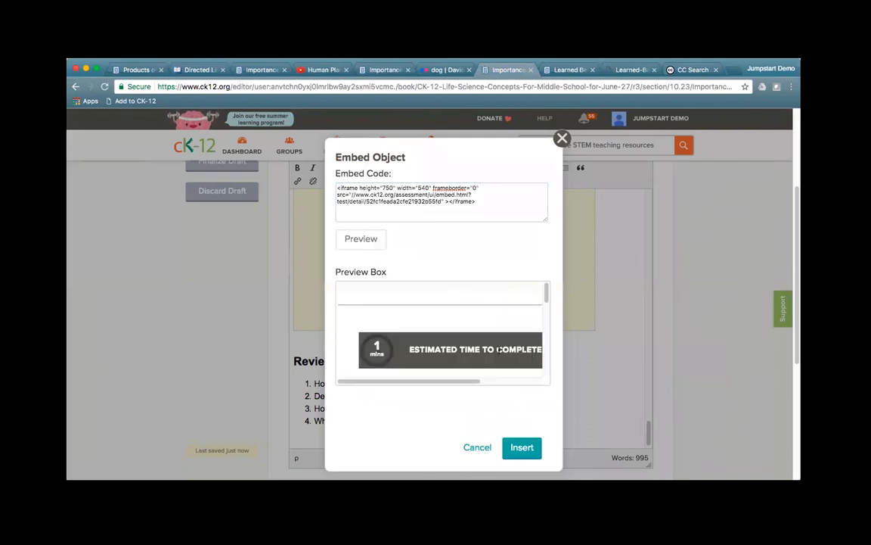
pyautogui.scroll(-3, 469, 350)
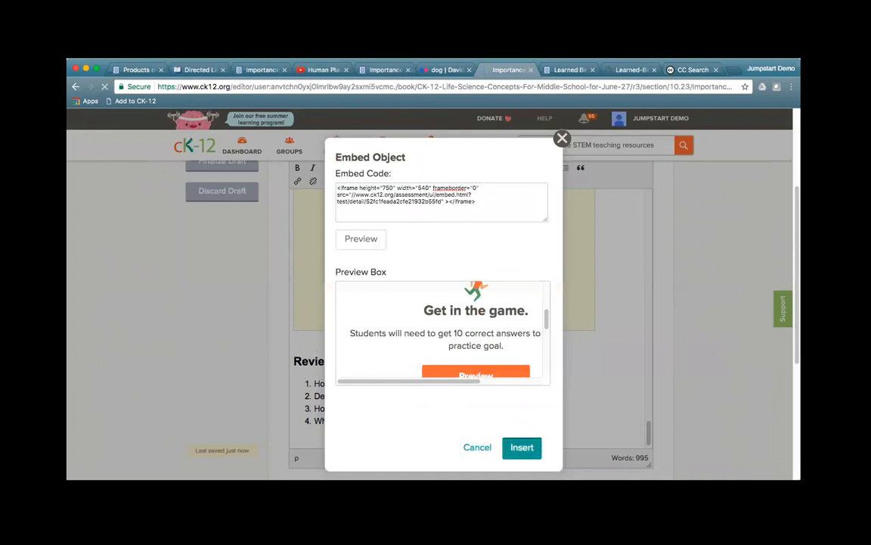
pyautogui.click(522, 447)
pyautogui.scroll(3, 219, 360)
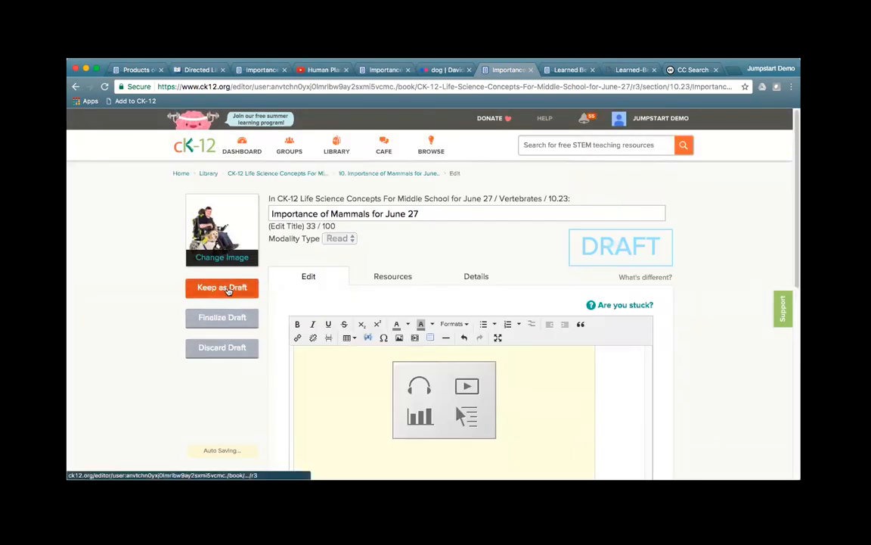
# Step: Keep the lesson changes as a draft and save the whole FlexBook
pyautogui.click(227, 288)
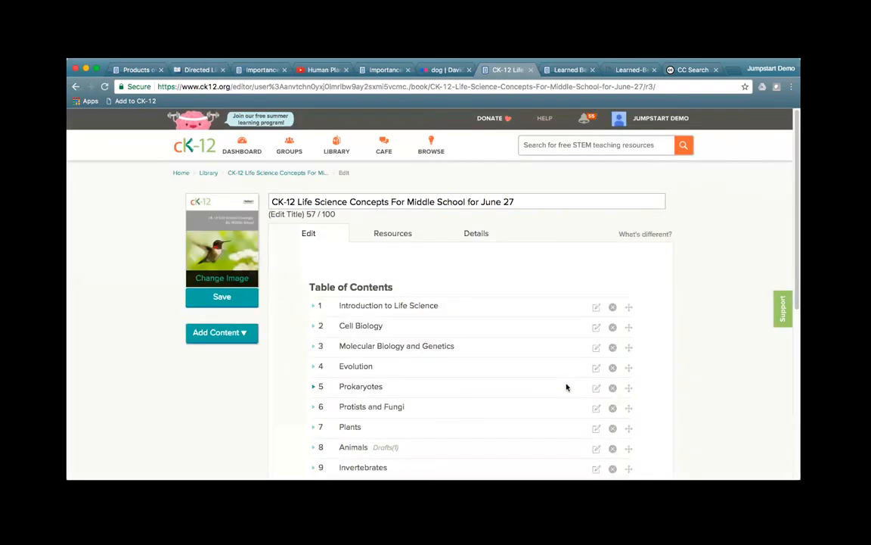
pyautogui.scroll(-3, 237, 235)
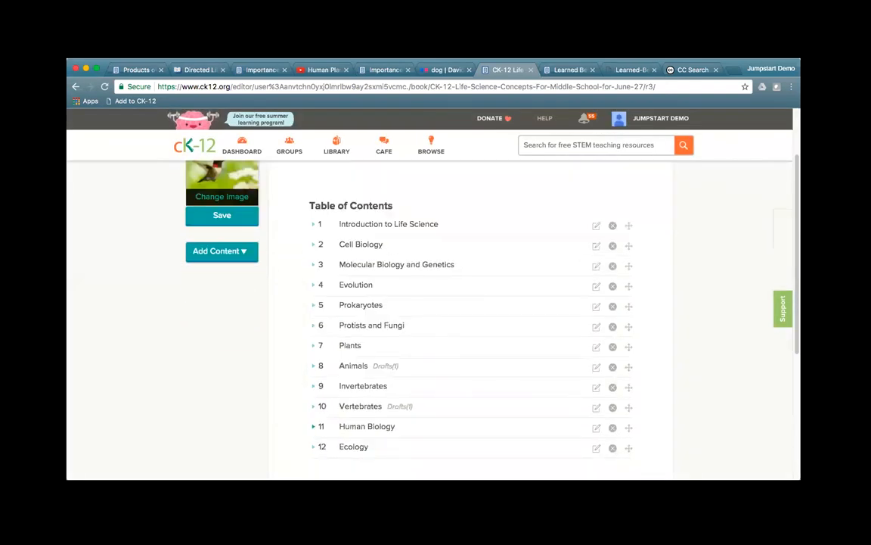
pyautogui.click(220, 216)
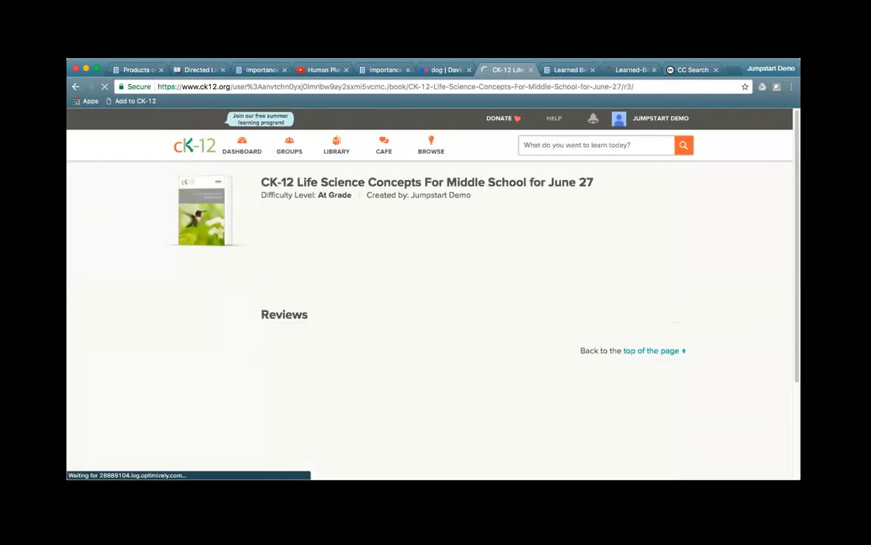
# Step: Open Chapter 10: Vertebrates, trimming the trailing r3/ from its address to reach lesson 10.23
pyautogui.scroll(-5, 434, 405)
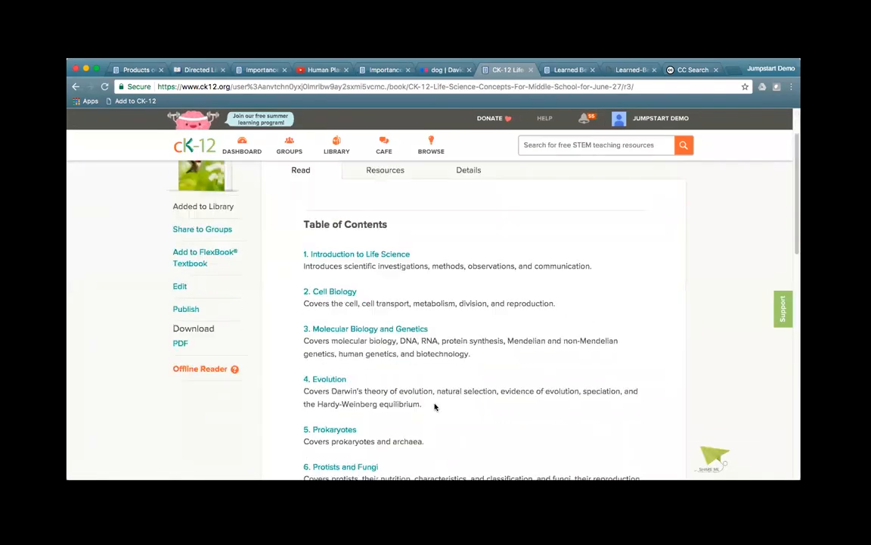
pyautogui.scroll(-6, 435, 407)
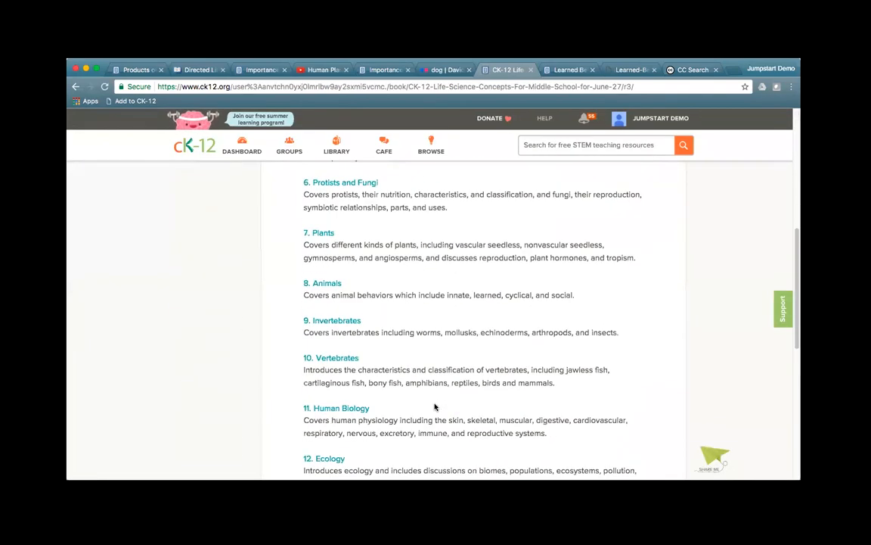
pyautogui.click(343, 362)
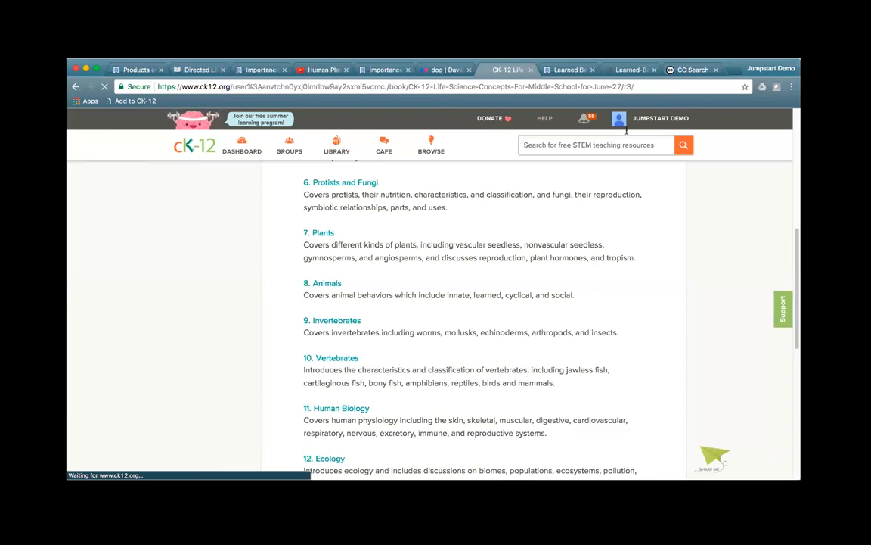
pyautogui.click(642, 87)
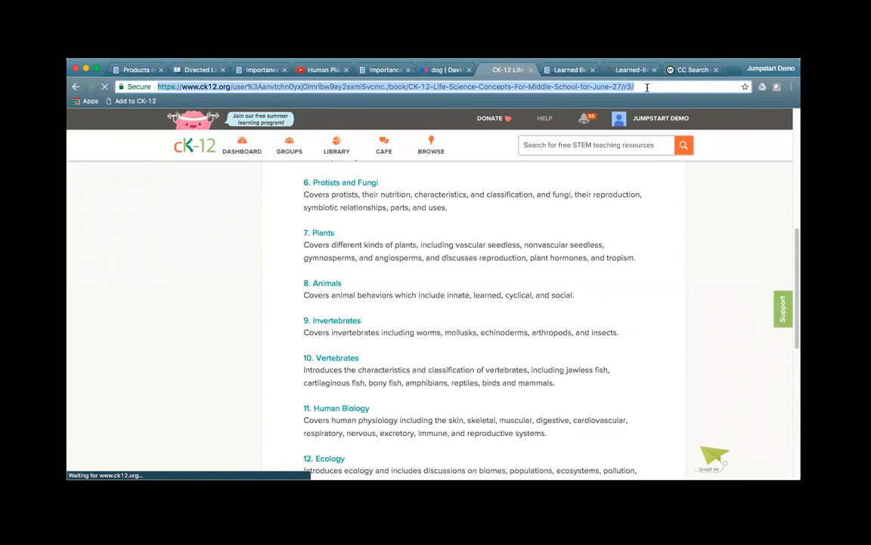
pyautogui.click(647, 86)
pyautogui.press('BackSpace')
pyautogui.press('BackSpace')
pyautogui.press('BackSpace')
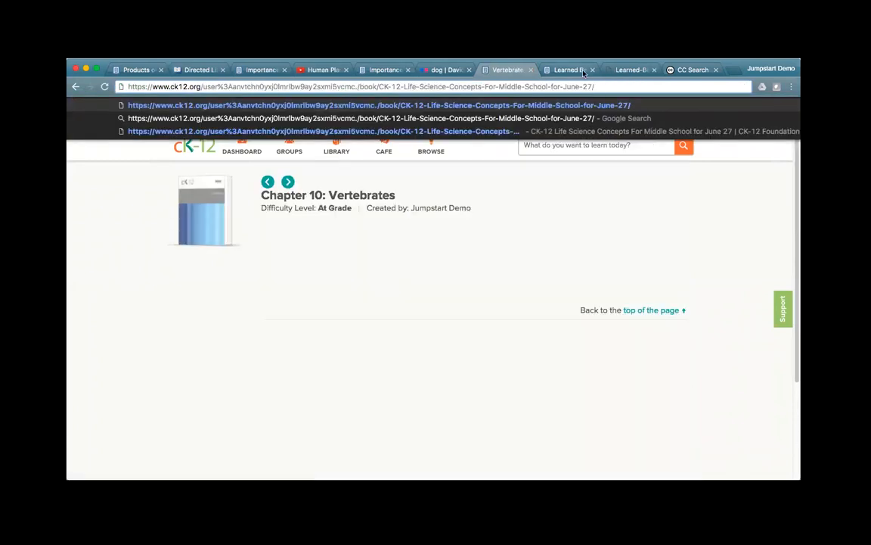
pyautogui.scroll(-5, 431, 368)
pyautogui.scroll(-10, 430, 368)
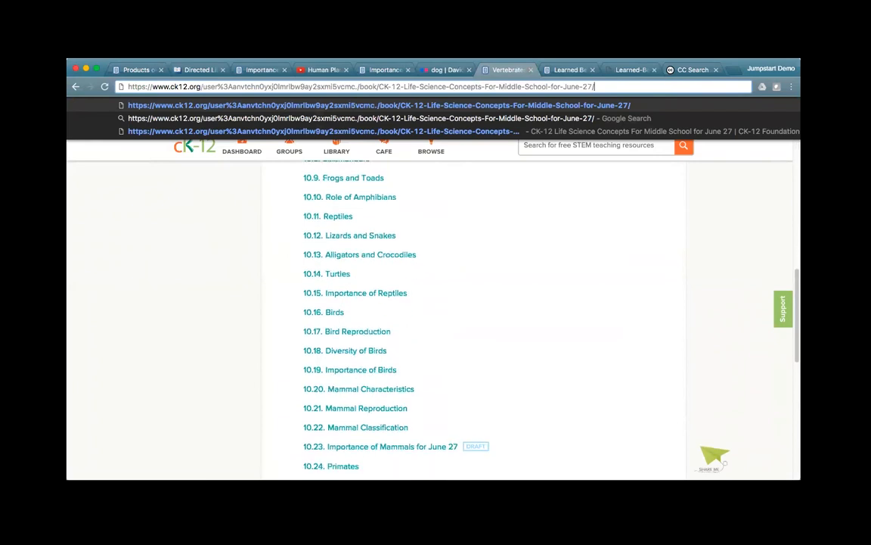
pyautogui.press('Return')
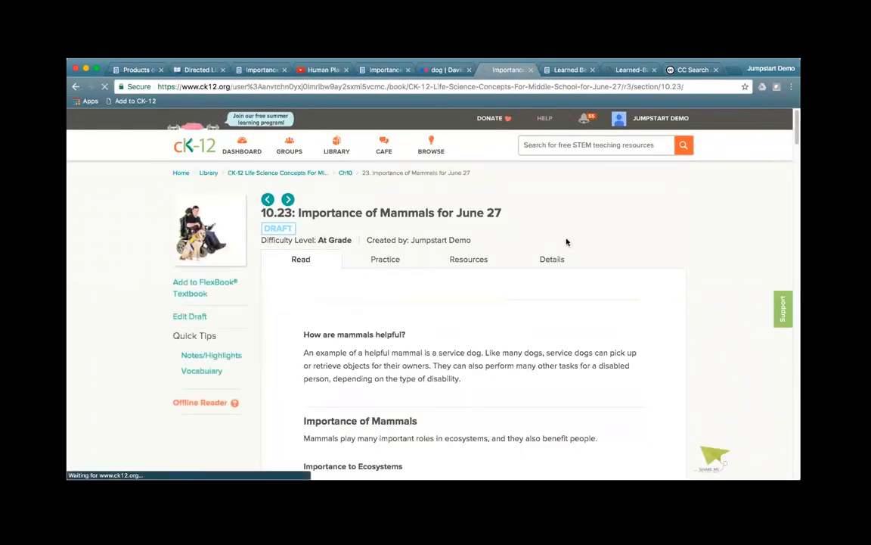
# Step: Scroll back to the 10.23 Importance of Mammals for June 27 header and open its draft for editing
pyautogui.scroll(-10, 664, 330)
pyautogui.scroll(-20, 664, 332)
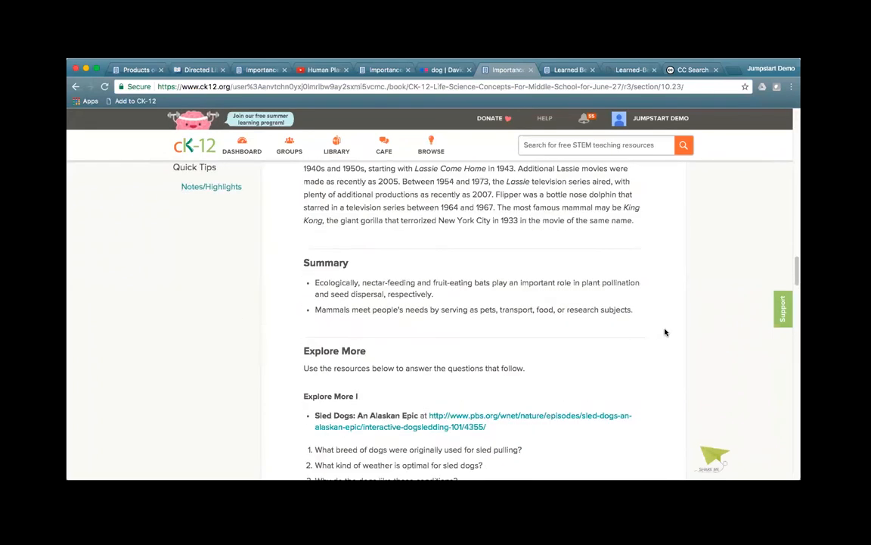
pyautogui.scroll(-10, 665, 332)
pyautogui.scroll(-8, 665, 332)
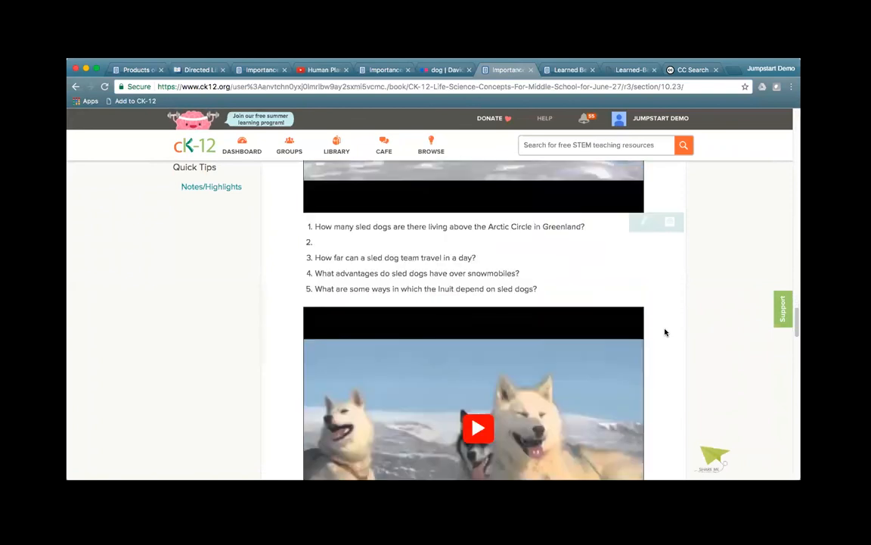
pyautogui.scroll(-6, 483, 234)
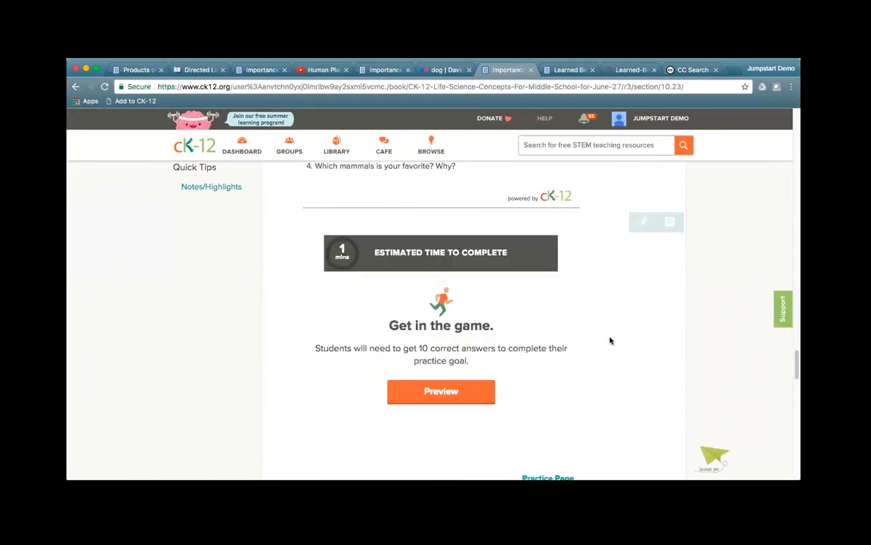
pyautogui.scroll(3, 511, 304)
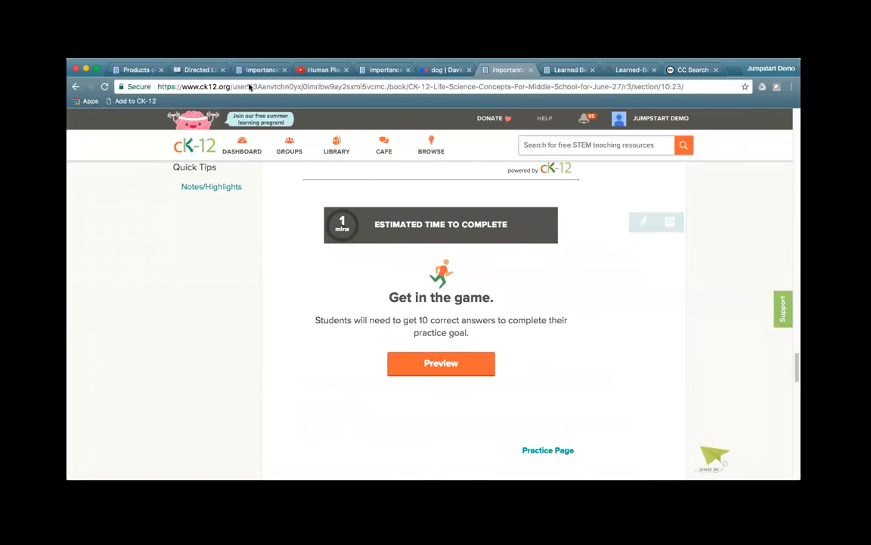
pyautogui.scroll(5, 674, 298)
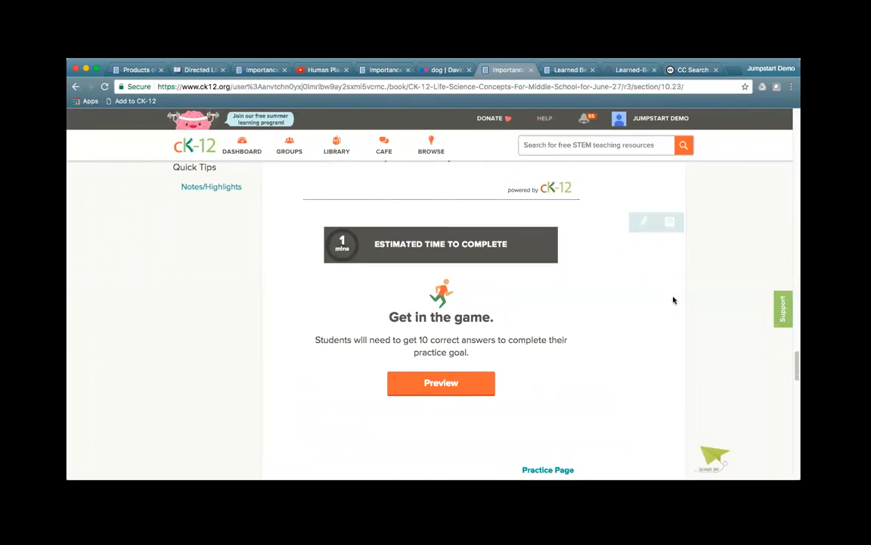
pyautogui.scroll(15, 674, 297)
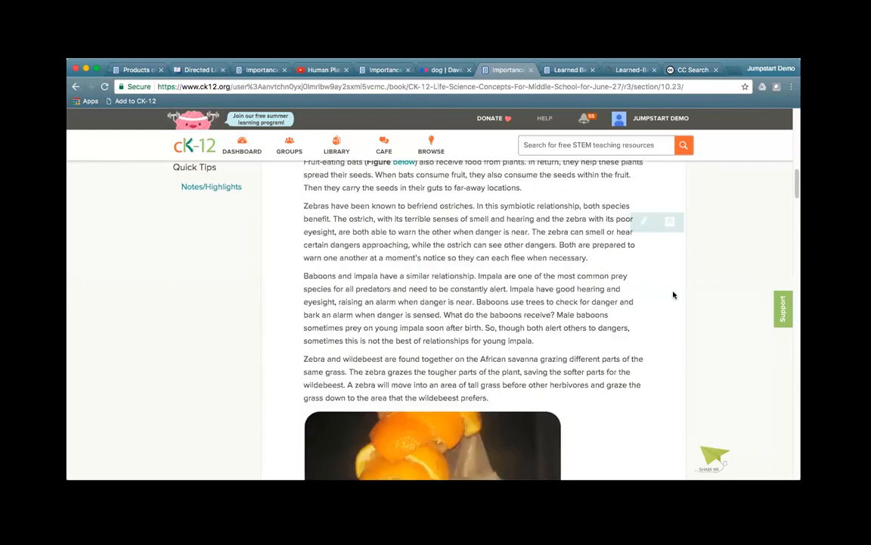
pyautogui.scroll(5, 674, 295)
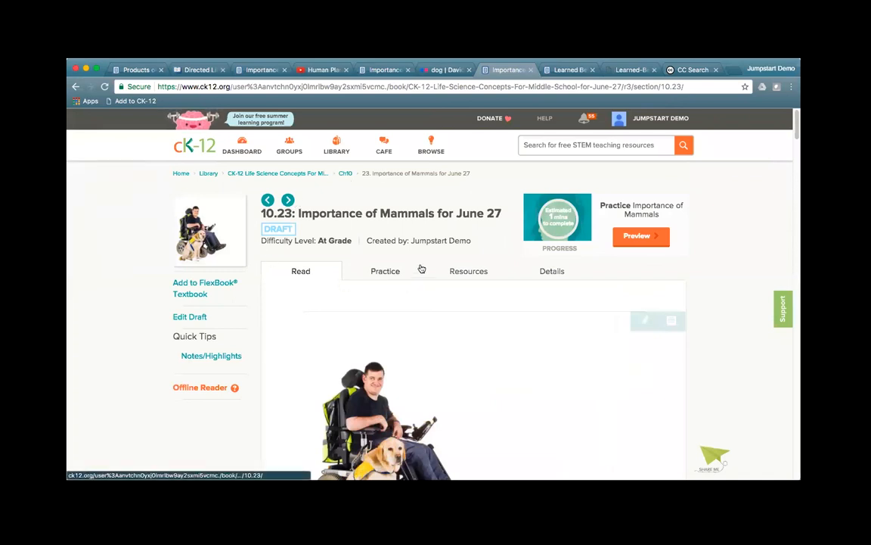
pyautogui.click(190, 318)
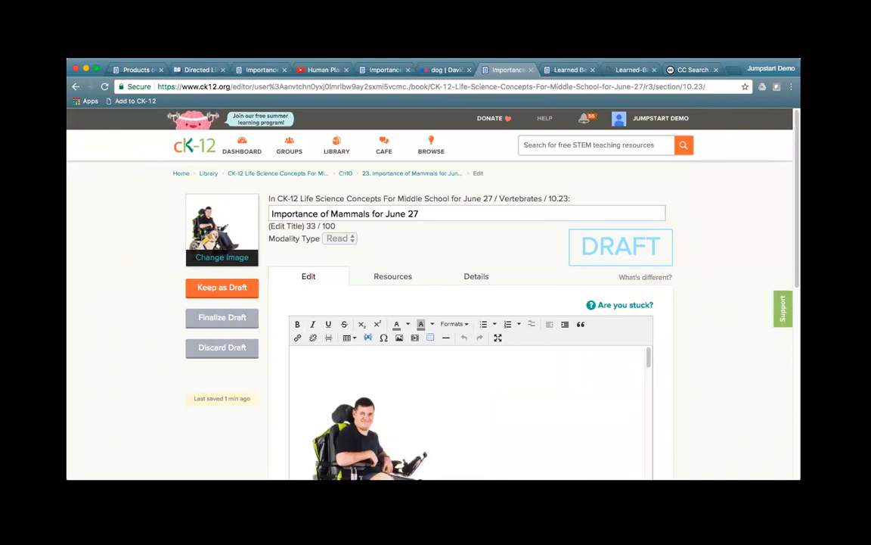
# Step: Dismiss the Embed Object dialog without adding anything, then switch to the Directed Line Segments PLIX tab
pyautogui.scroll(-5, 719, 326)
pyautogui.scroll(3, 723, 324)
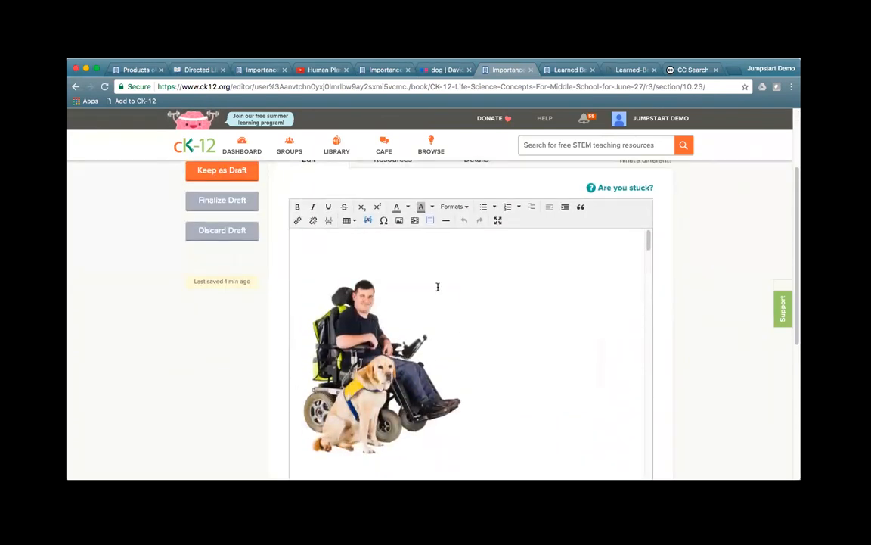
pyautogui.click(414, 220)
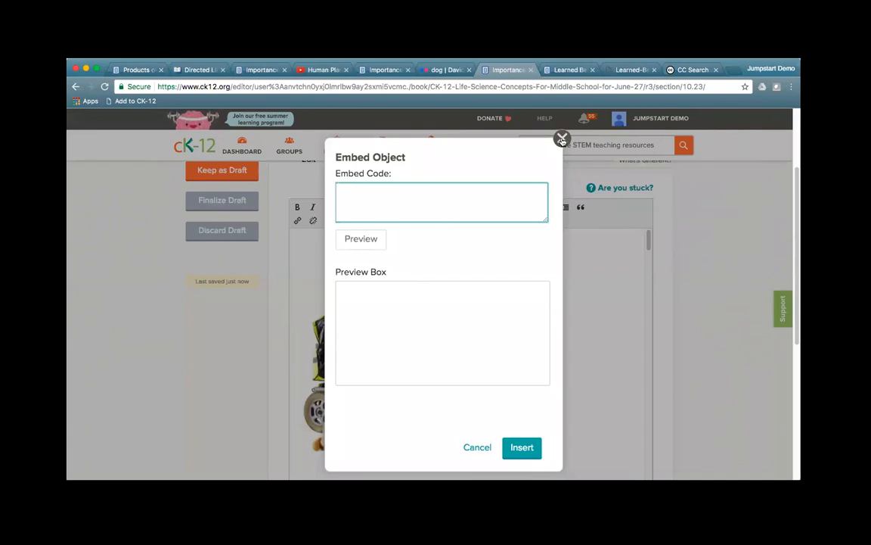
pyautogui.click(563, 140)
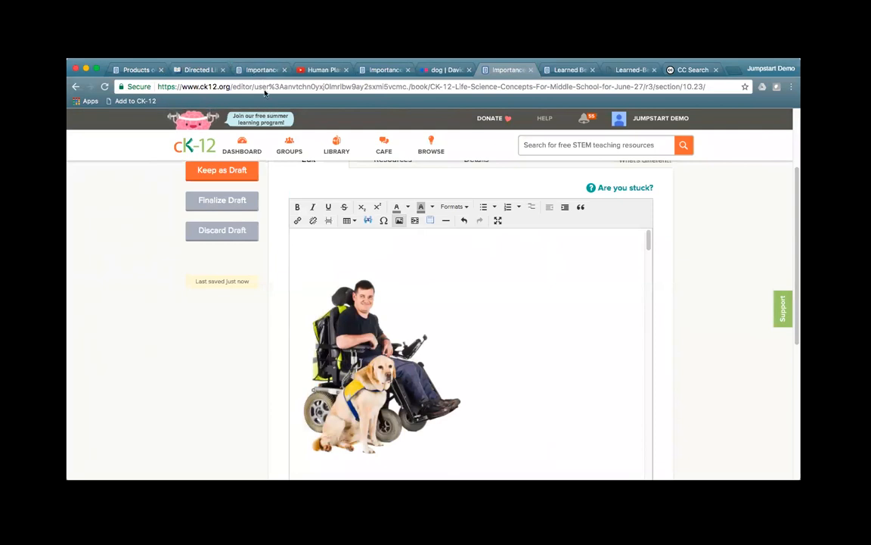
pyautogui.click(198, 70)
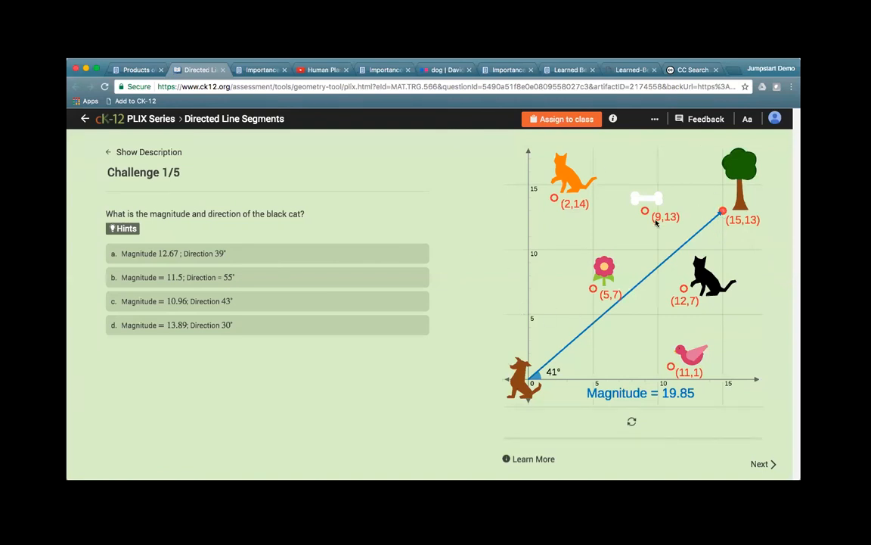
# Step: Aim the PLIX vector at the bone at (9,13), copy the PLIX URL, and return to the lesson
pyautogui.click(641, 220)
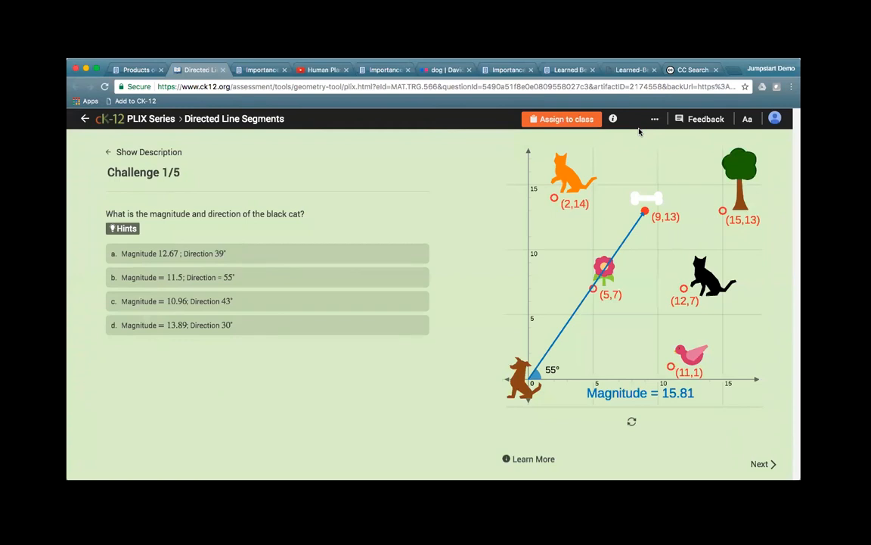
pyautogui.click(259, 87)
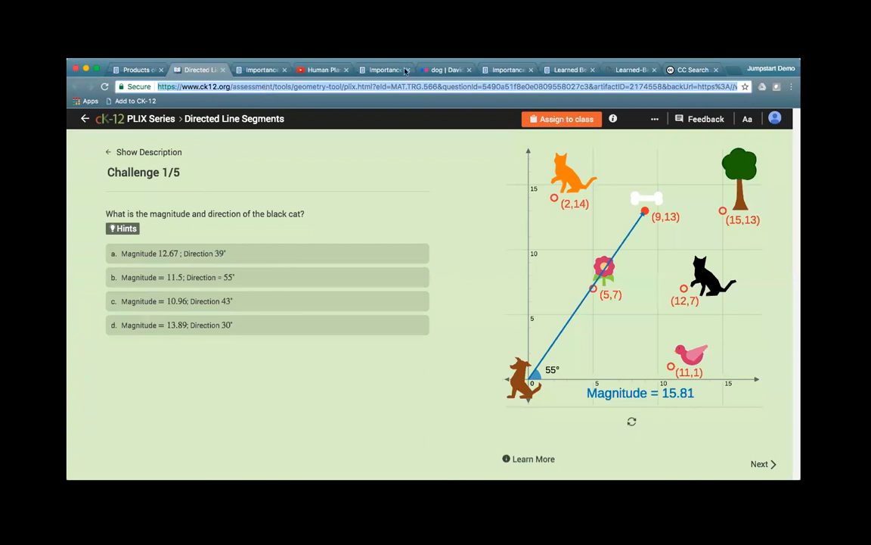
pyautogui.click(506, 73)
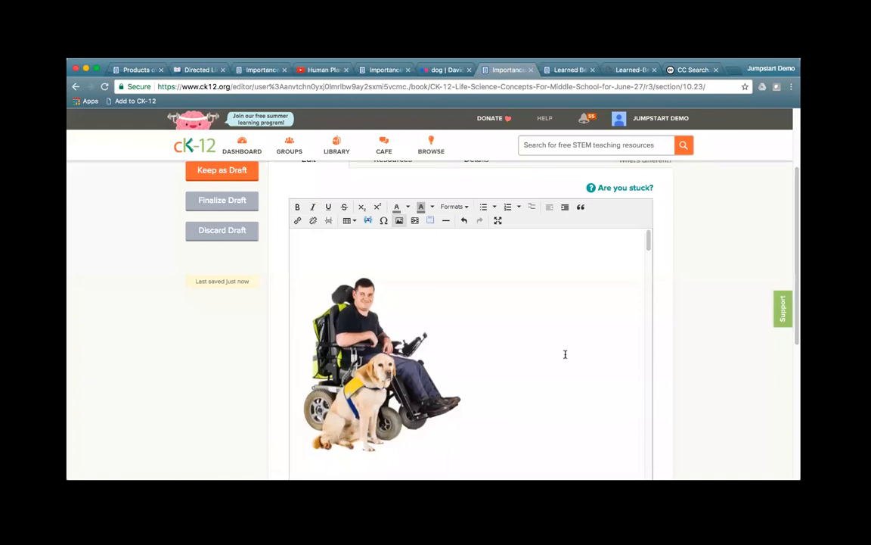
# Step: Add 'Check out this PLIX on a Dog Park:' after the movie paragraph and select 'PLIX on a Dog Park'
pyautogui.scroll(-5, 565, 353)
pyautogui.scroll(-15, 565, 353)
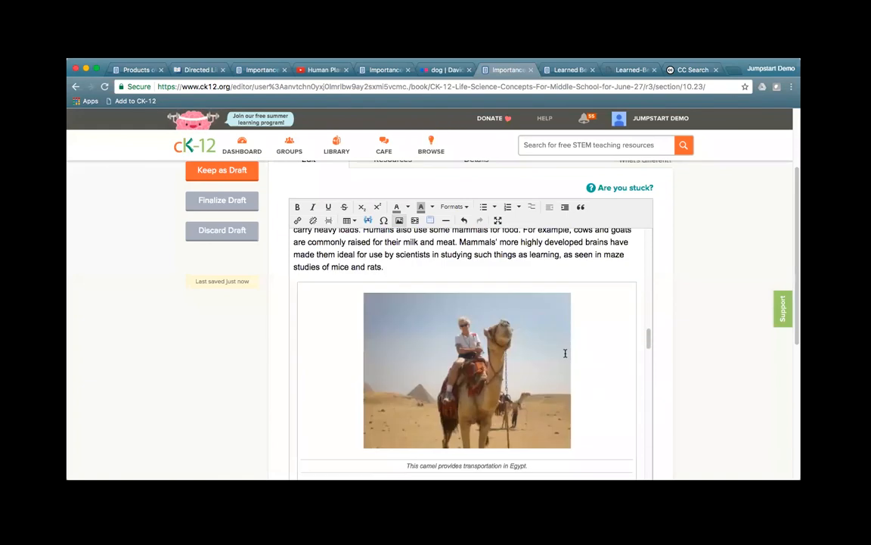
pyautogui.click(593, 364)
pyautogui.press('Return')
pyautogui.press('Return')
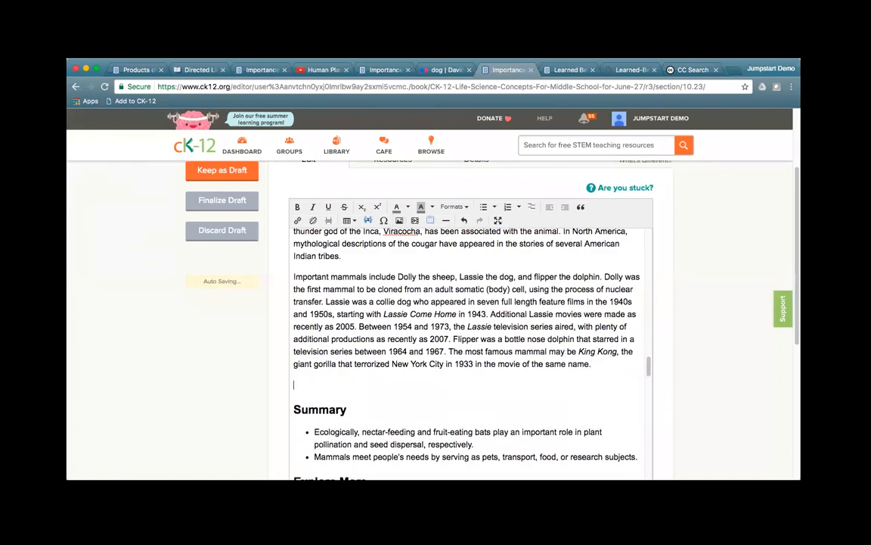
pyautogui.write('Check out this ')
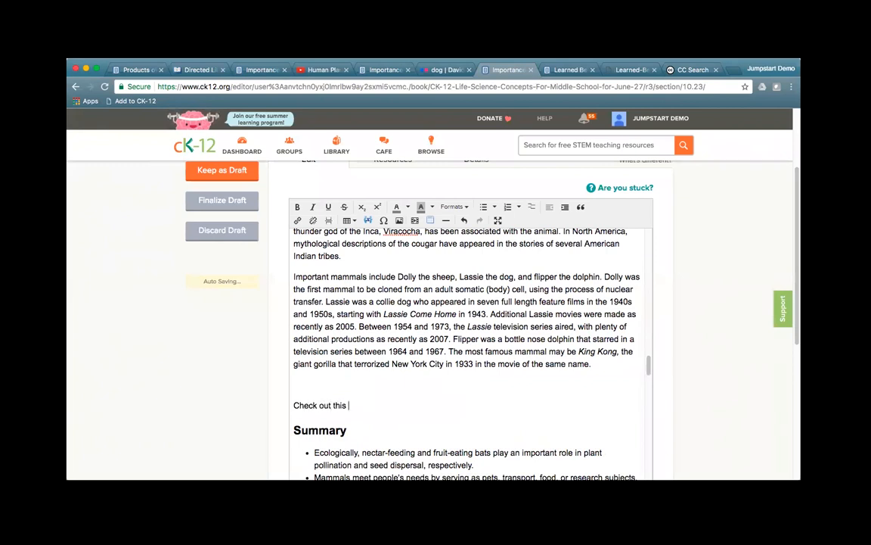
pyautogui.write('PLIX on a Dog Pa')
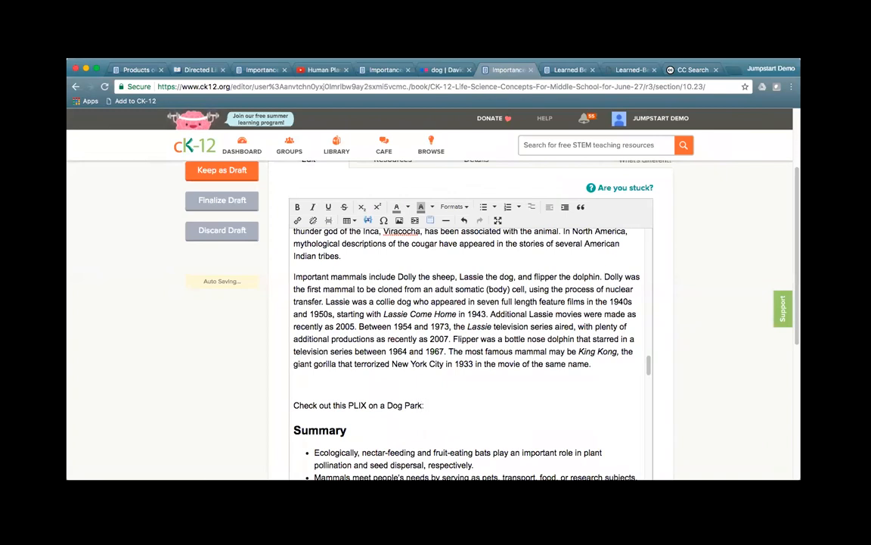
pyautogui.write('rk:')
pyautogui.press('Return')
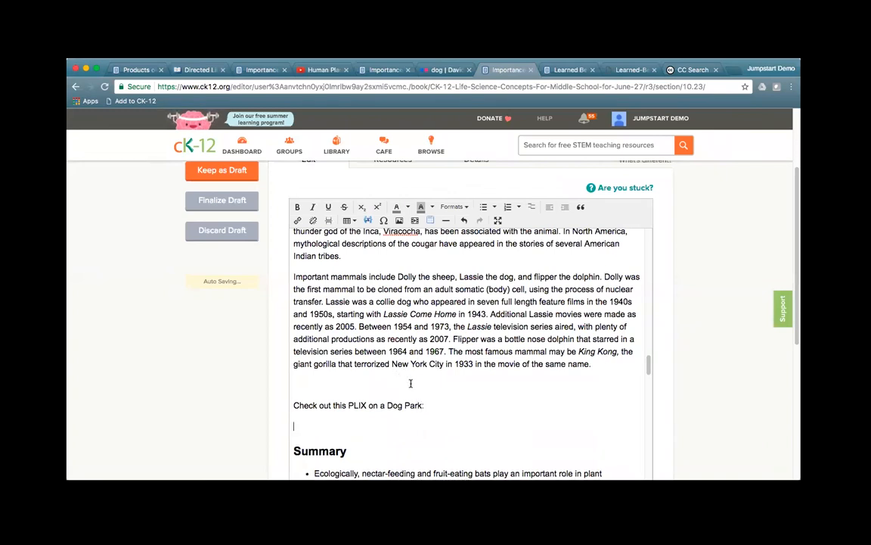
pyautogui.moveTo(423, 405); pyautogui.dragTo(344, 401)
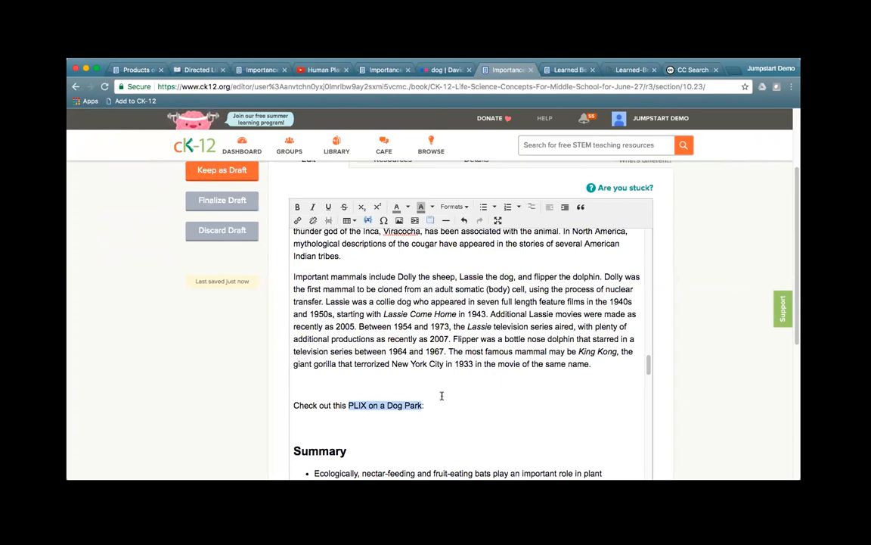
# Step: Link the phrase 'PLIX on a Dog Park' to the pasted PLIX web address
pyautogui.click(297, 221)
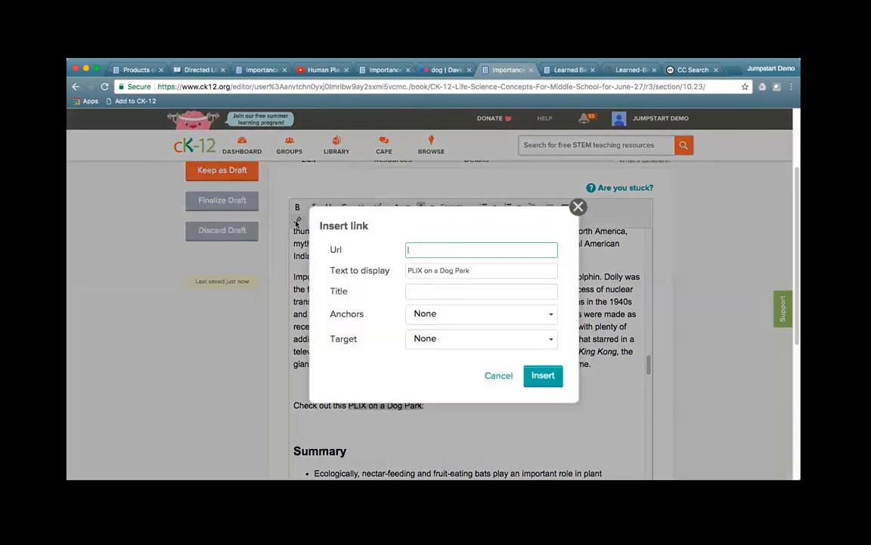
pyautogui.press('super+v')
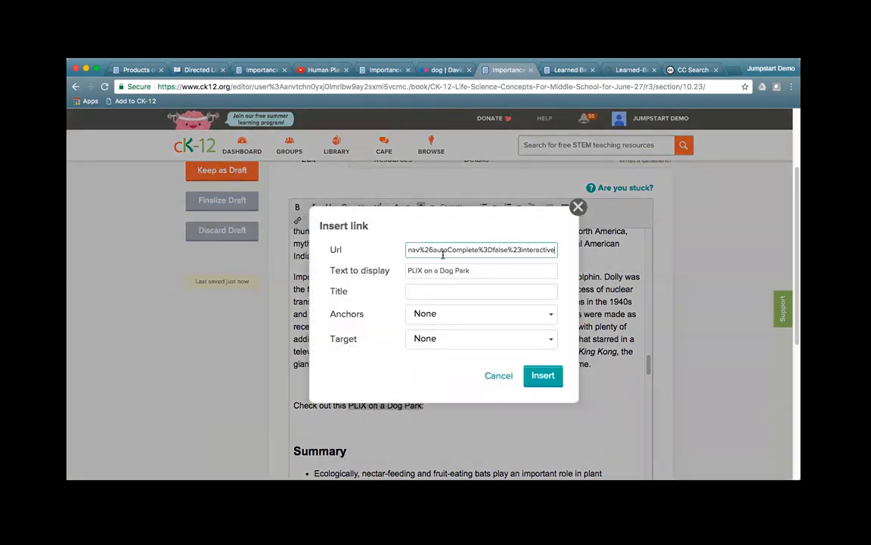
pyautogui.click(542, 376)
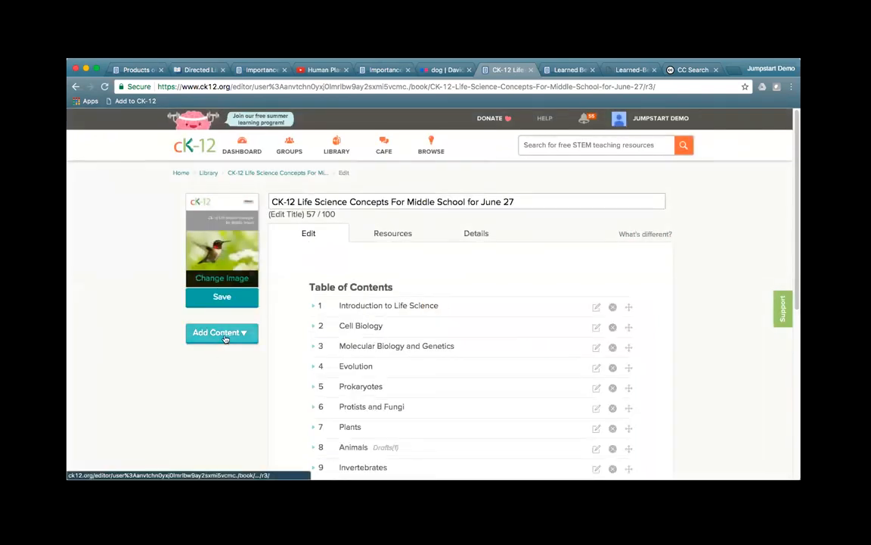
pyautogui.click(221, 298)
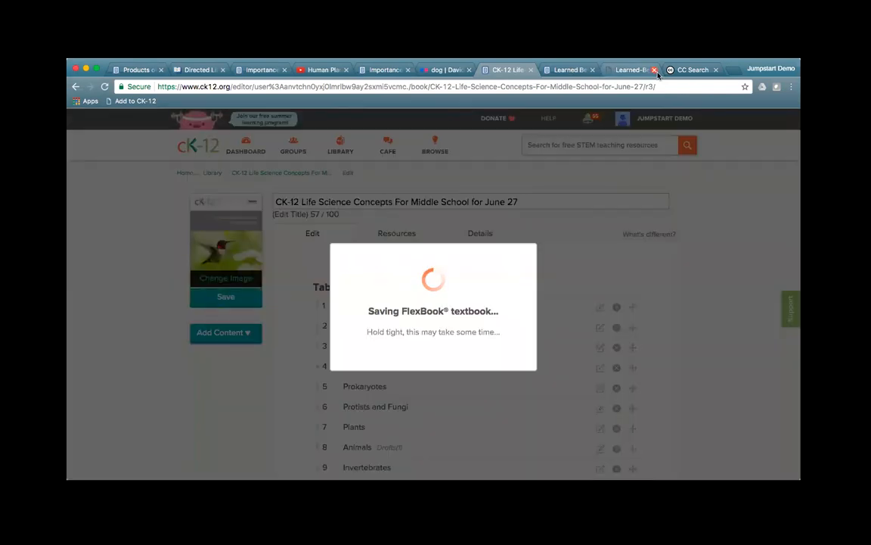
pyautogui.click(671, 88)
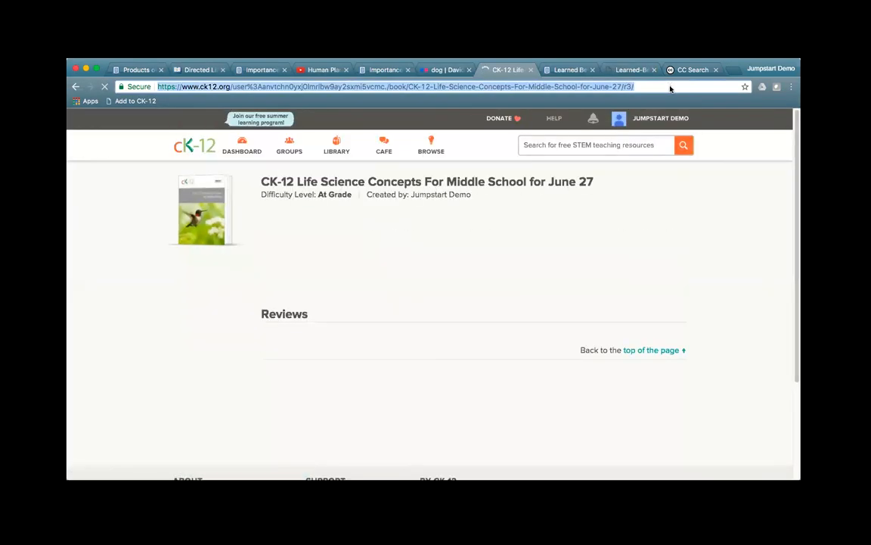
pyautogui.click(671, 89)
pyautogui.press('BackSpace')
pyautogui.press('BackSpace')
pyautogui.press('BackSpace')
pyautogui.write('section')
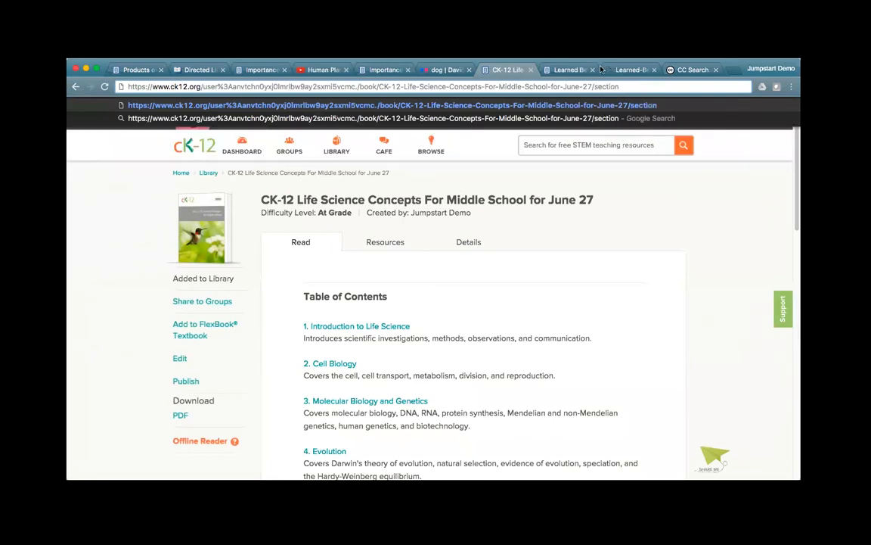
pyautogui.press('Return')
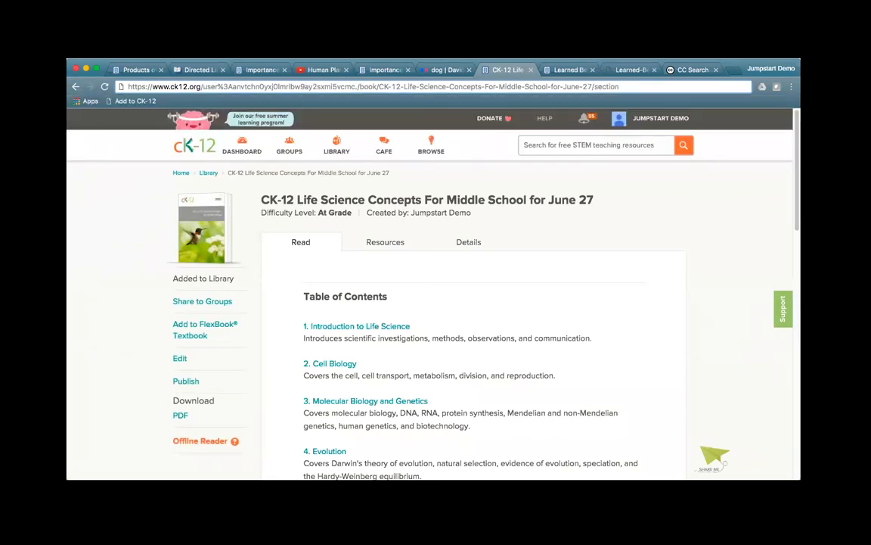
pyautogui.click(770, 69)
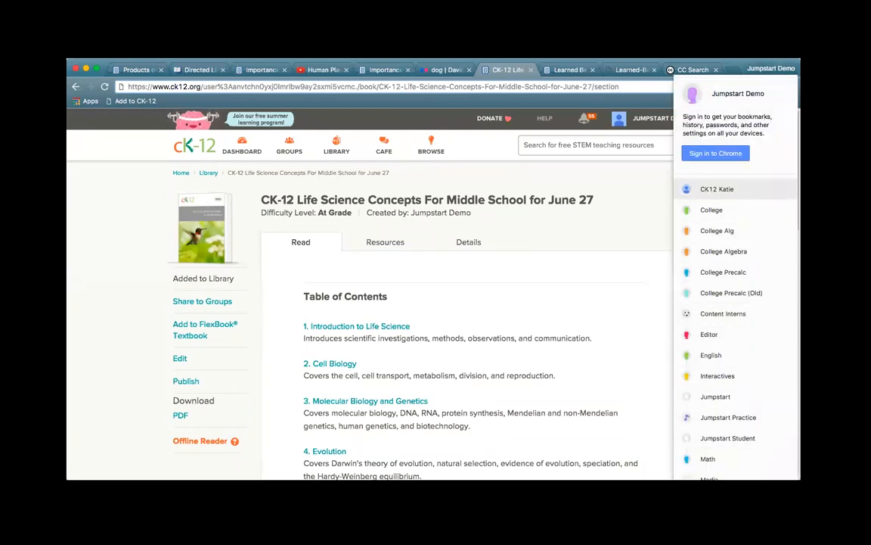
pyautogui.click(717, 189)
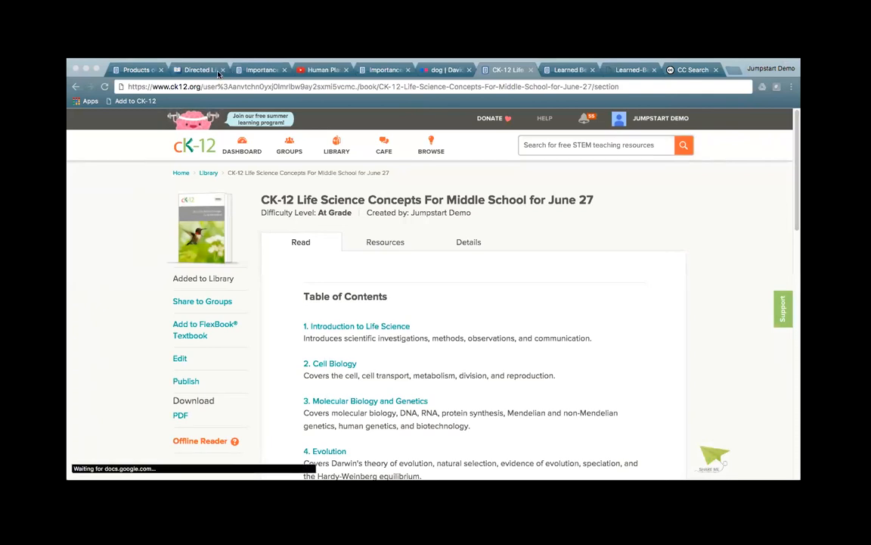
# Step: Open the 'Dogs of CK-12' Google Slides deck from its pasted URL in a new browser tab
pyautogui.click(733, 71)
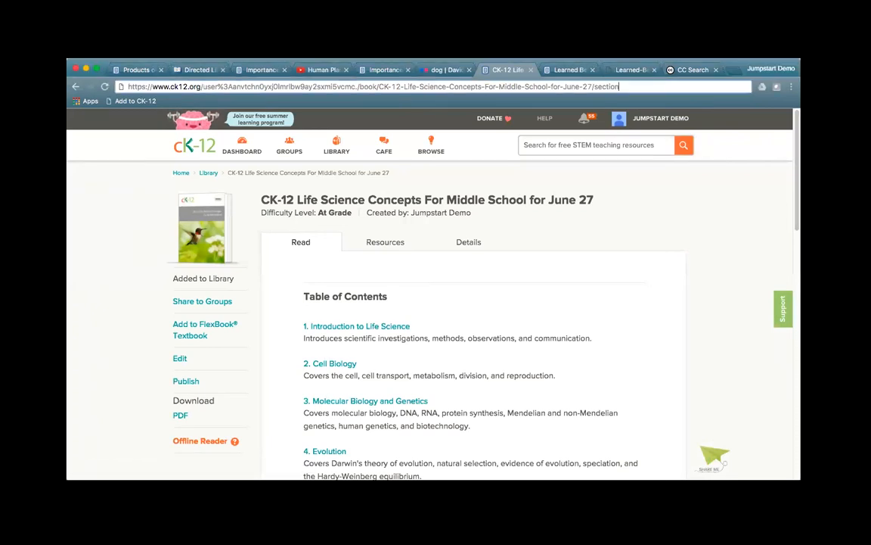
pyautogui.click(734, 70)
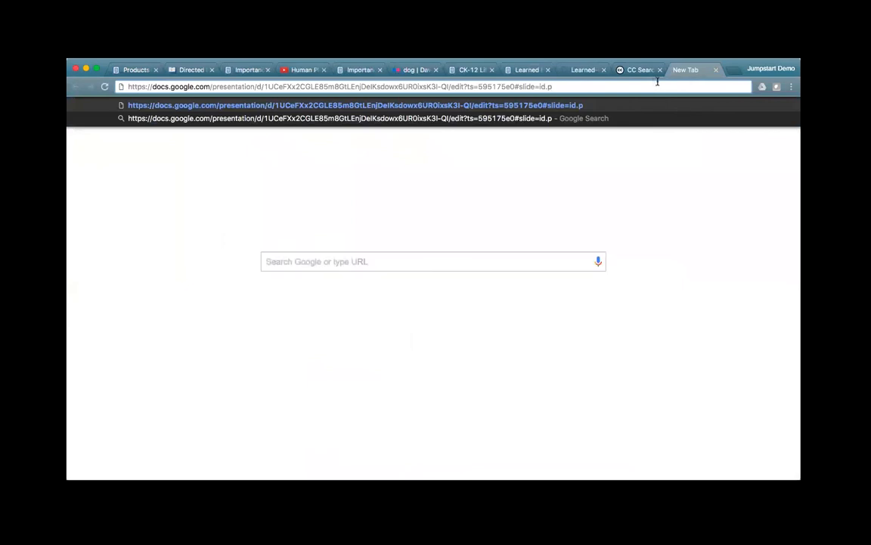
pyautogui.press('Return')
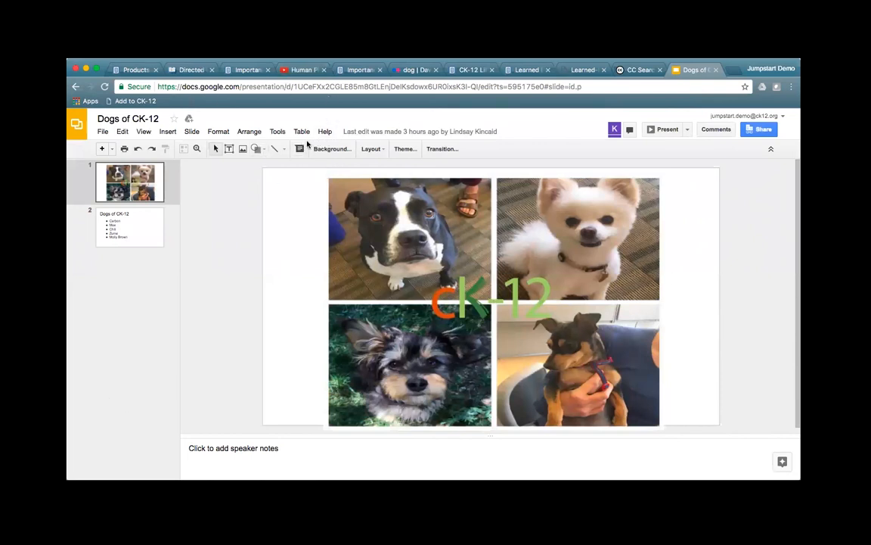
# Step: Select the Dogs of CK-12 slideshow's full iframe embed code, then return to the Greenland sled dogs video
pyautogui.click(102, 133)
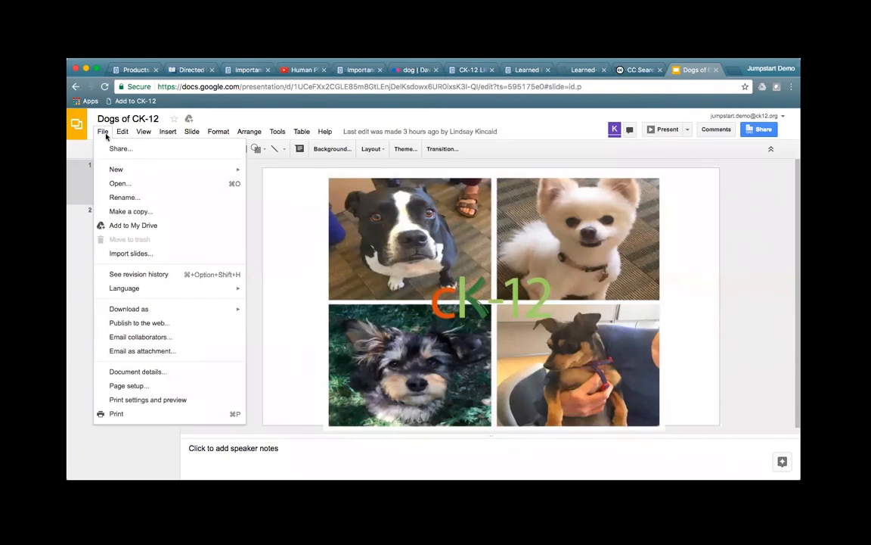
pyautogui.click(146, 326)
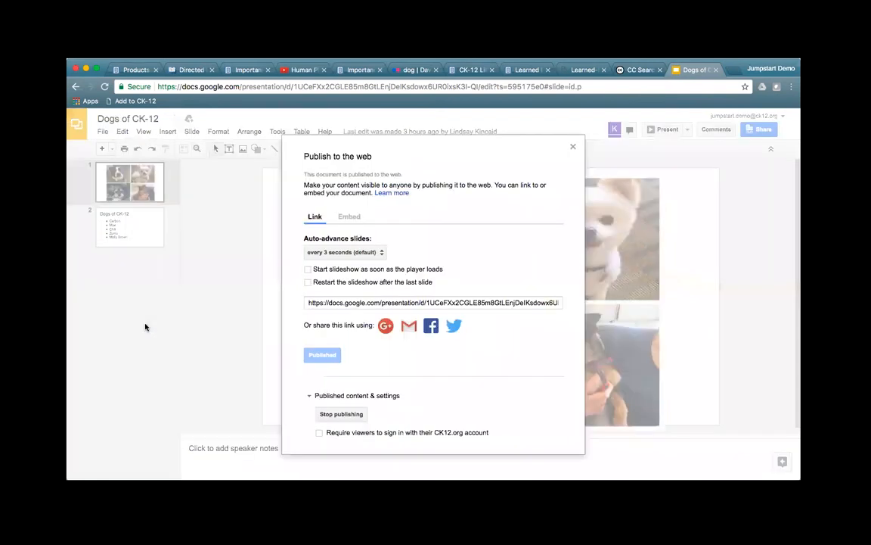
pyautogui.click(348, 217)
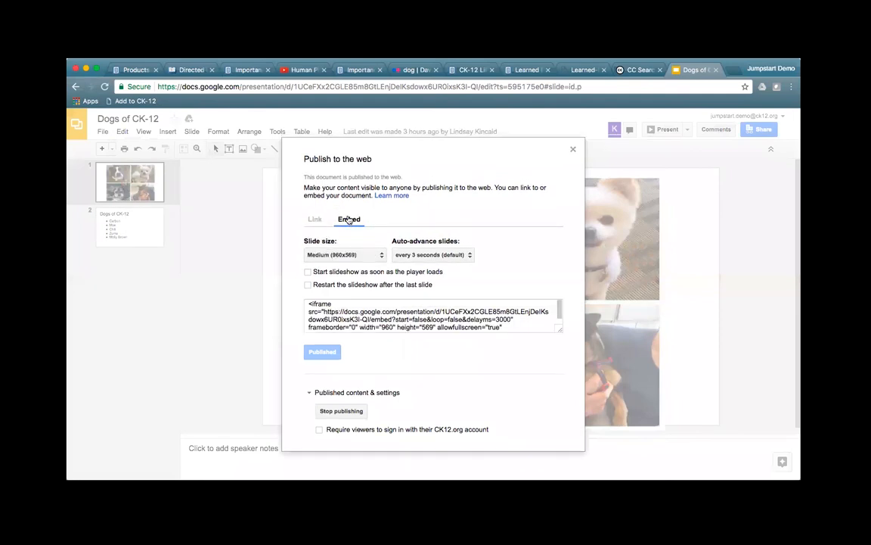
pyautogui.click(432, 322)
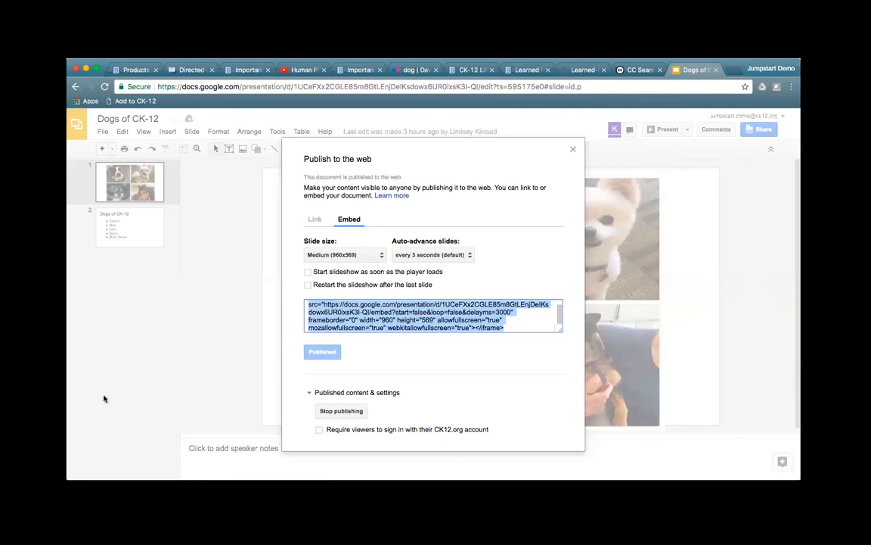
pyautogui.click(294, 69)
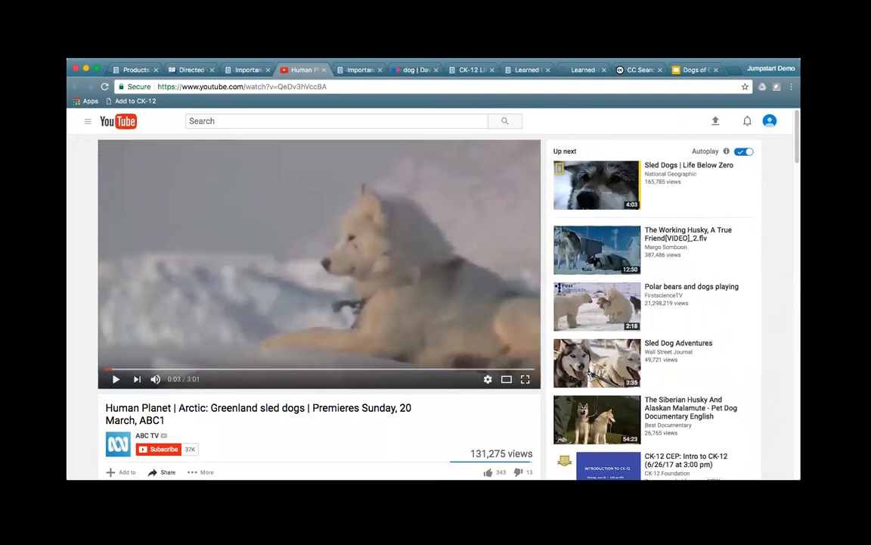
# Step: From the Learned Behavior of Animals lesson, search CK-12 for 'dogs'
pyautogui.click(525, 69)
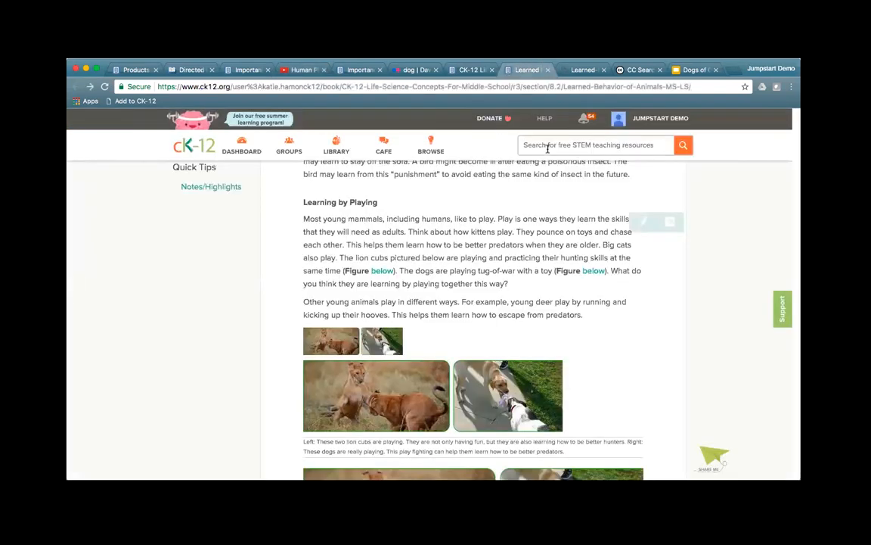
pyautogui.click(548, 148)
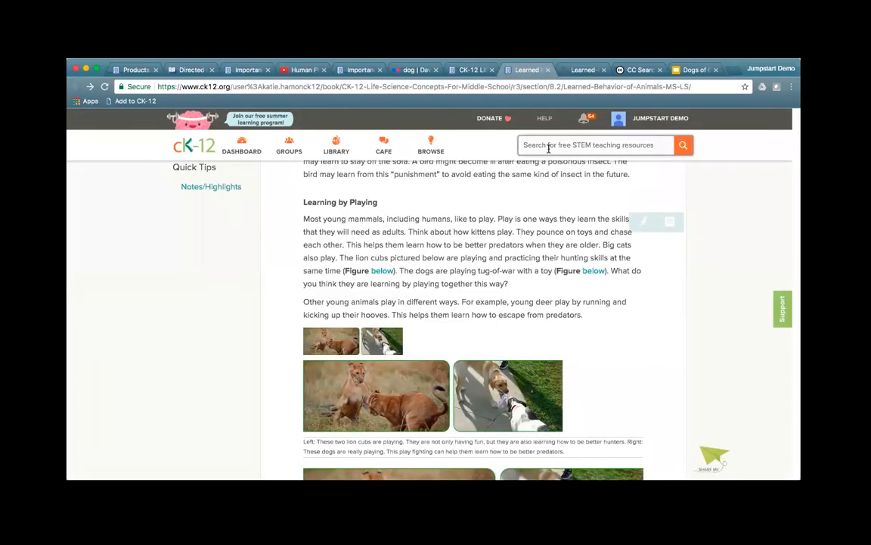
pyautogui.write('dogs')
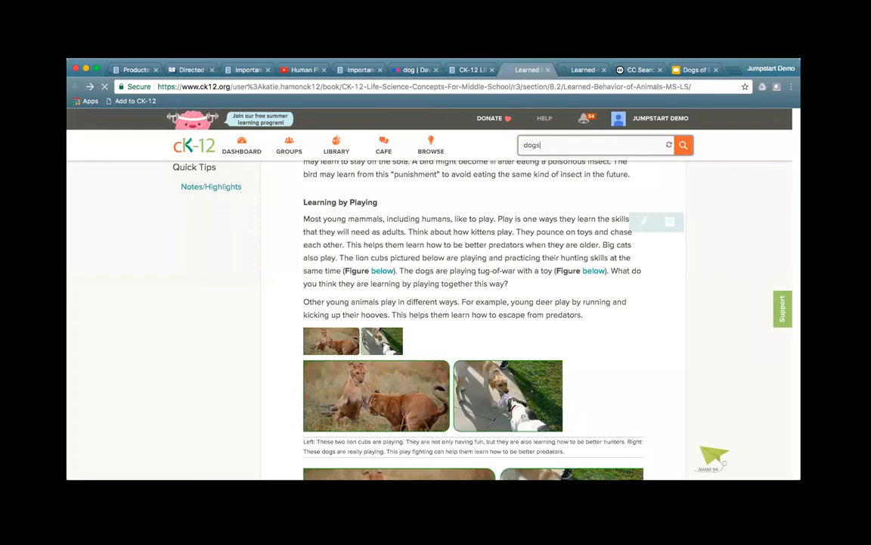
pyautogui.press('Return')
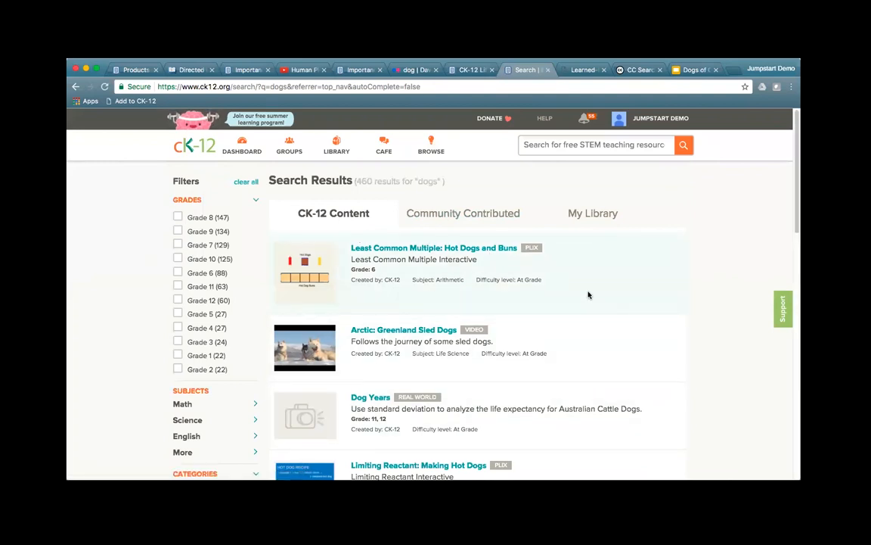
# Step: Check the Community Contributed results for dogs, then go back to the Learned Behavior lesson
pyautogui.click(463, 217)
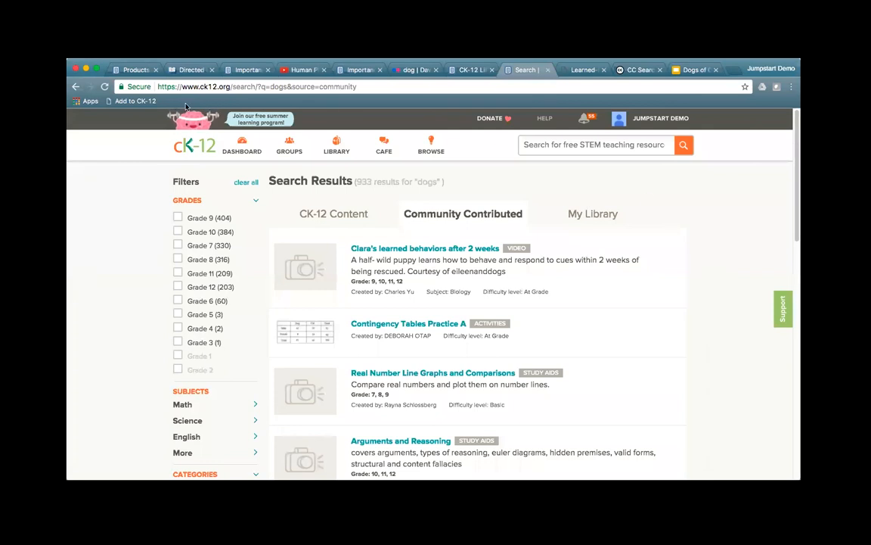
pyautogui.click(74, 86)
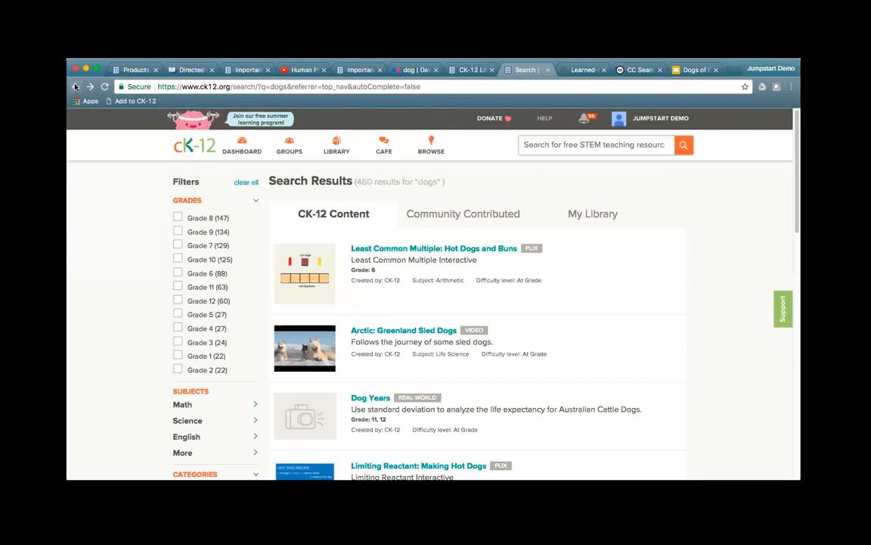
pyautogui.click(75, 86)
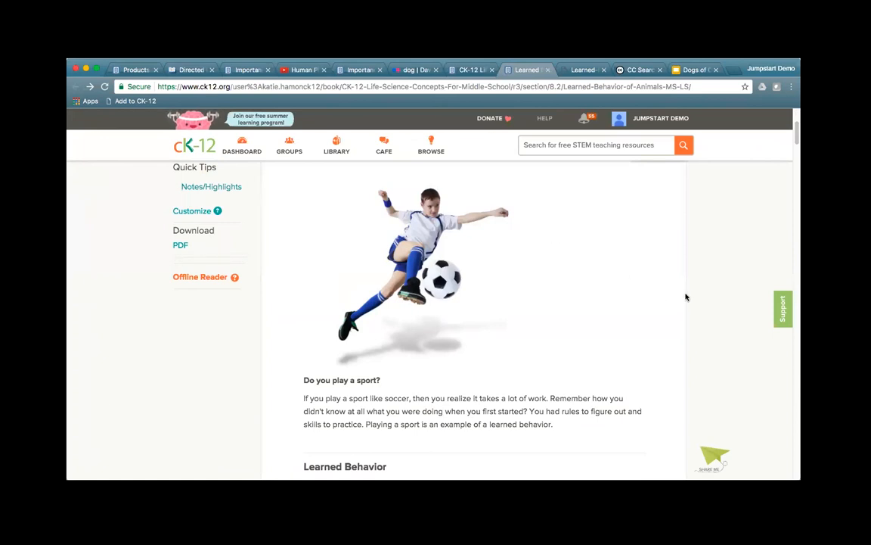
# Step: Review the Learned Behavior lesson, its PDF and the rat video, then go to the June 27 Life Science book
pyautogui.scroll(4, 634, 325)
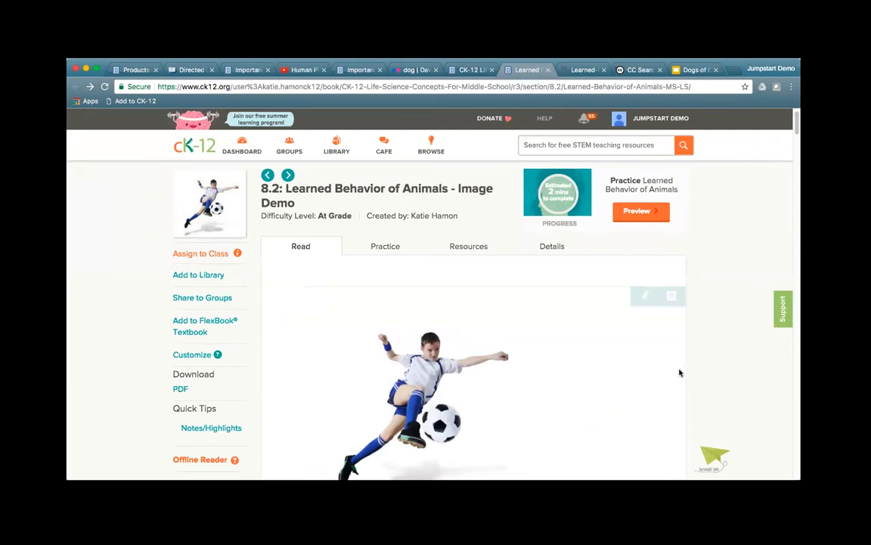
pyautogui.scroll(-10, 679, 372)
pyautogui.scroll(-8, 680, 372)
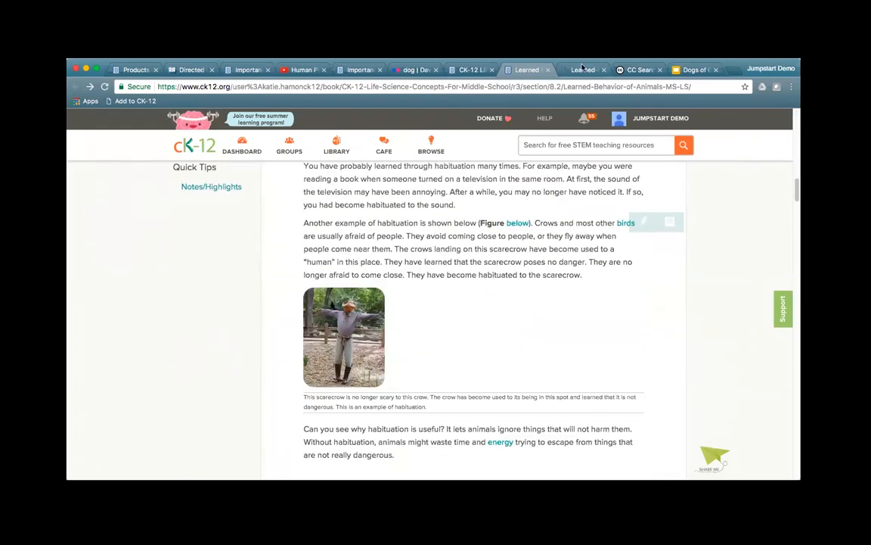
pyautogui.click(579, 70)
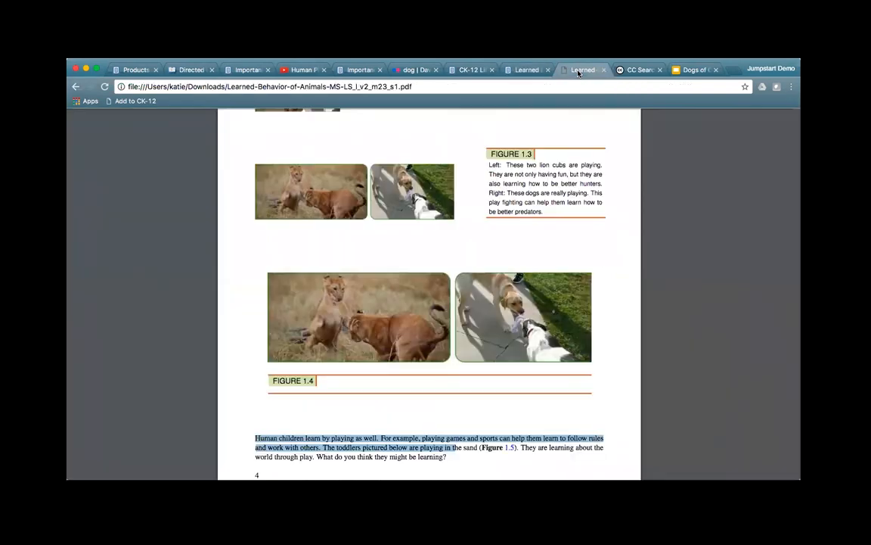
pyautogui.click(504, 70)
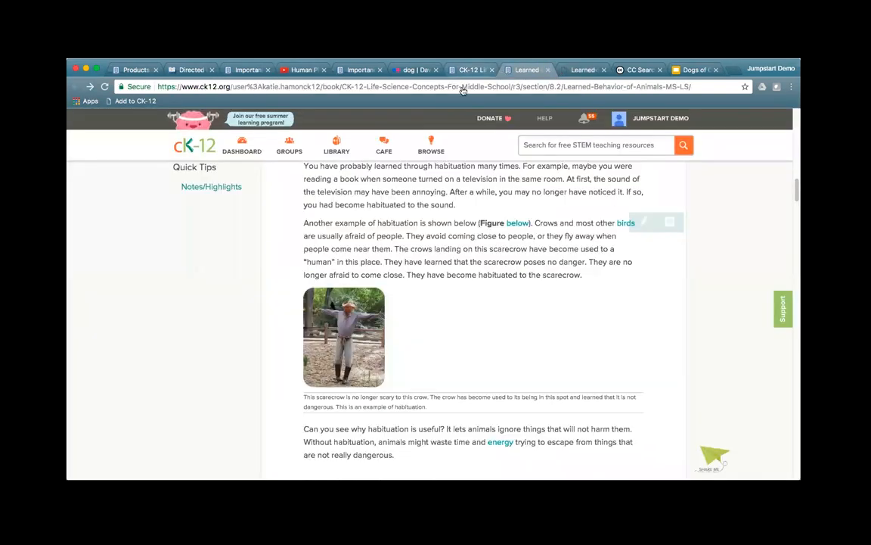
pyautogui.scroll(-10, 586, 384)
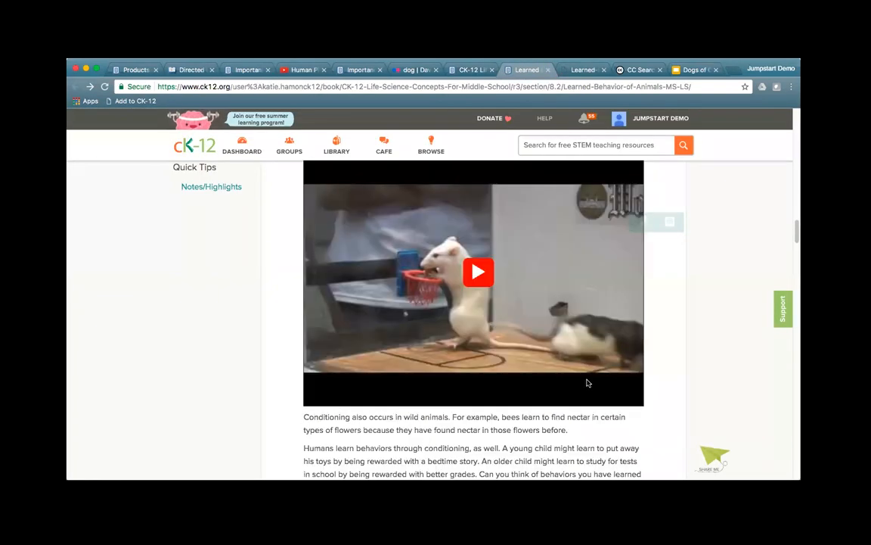
pyautogui.click(466, 71)
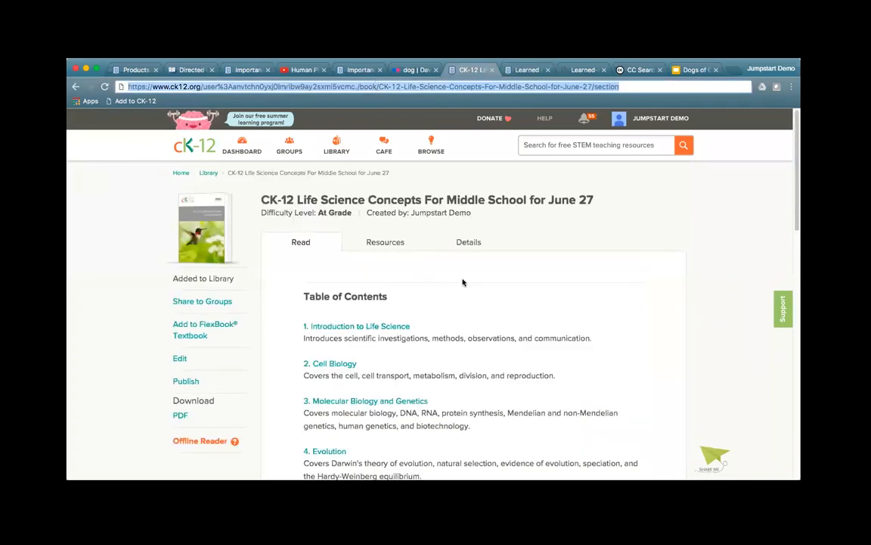
pyautogui.click(629, 86)
# Step: Load section 10.23 Importance of Mammals, view its Explore More sled-dog videos, then show the Greenland Sled Dogs page
pyautogui.write('/10.23')
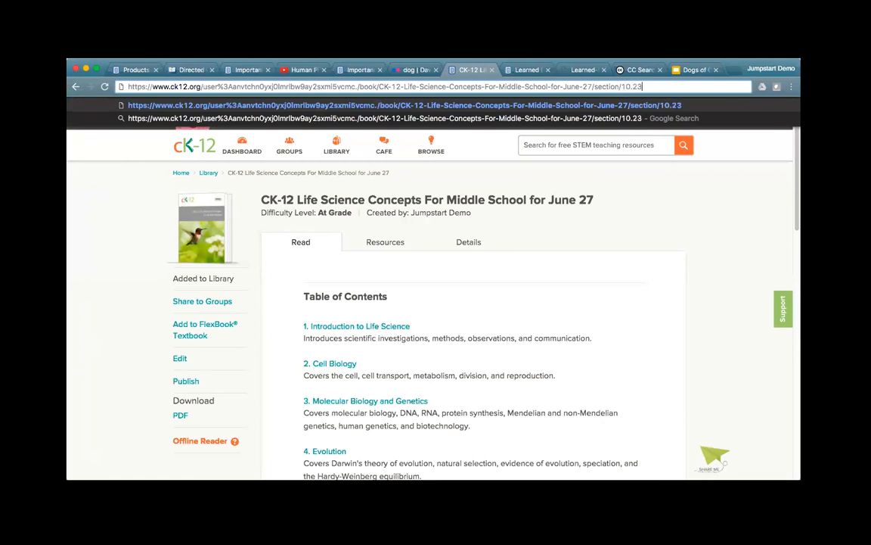
pyautogui.press('Return')
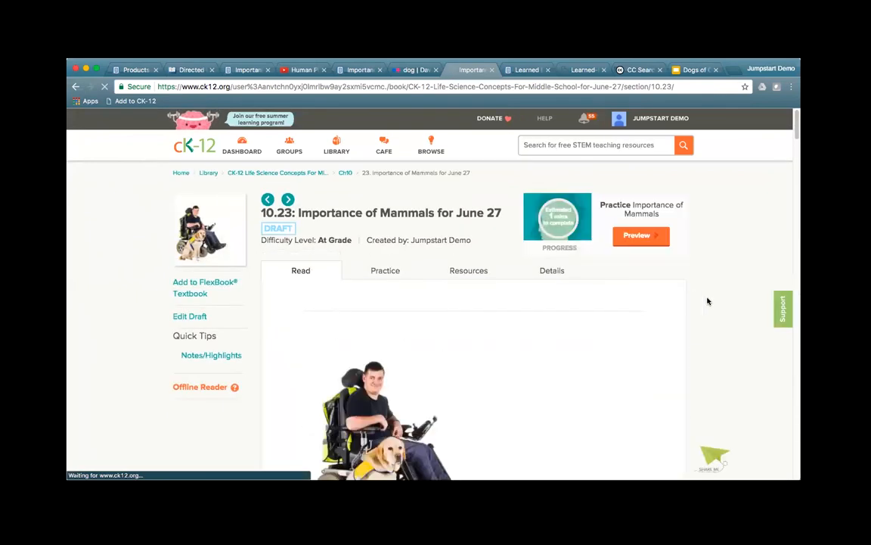
pyautogui.scroll(-3, 708, 301)
pyautogui.scroll(3, 708, 301)
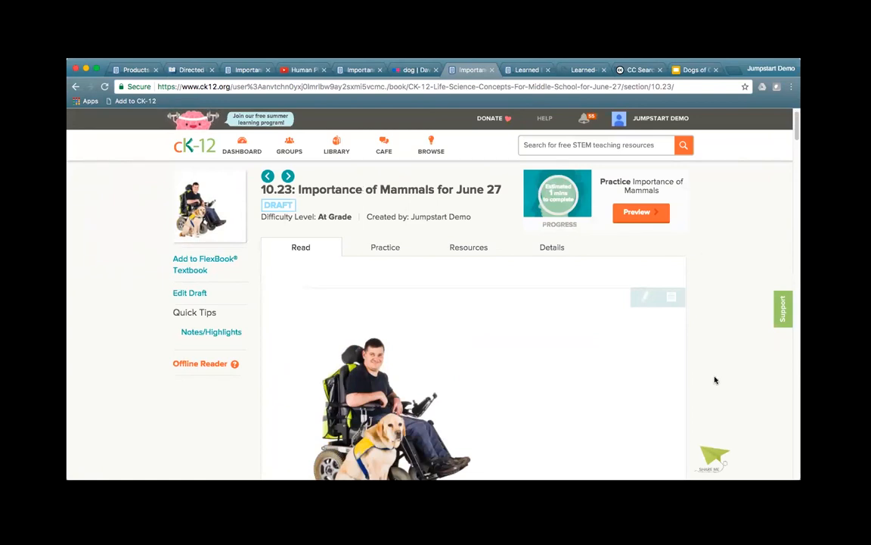
pyautogui.scroll(-3, 717, 383)
pyautogui.scroll(-15, 717, 382)
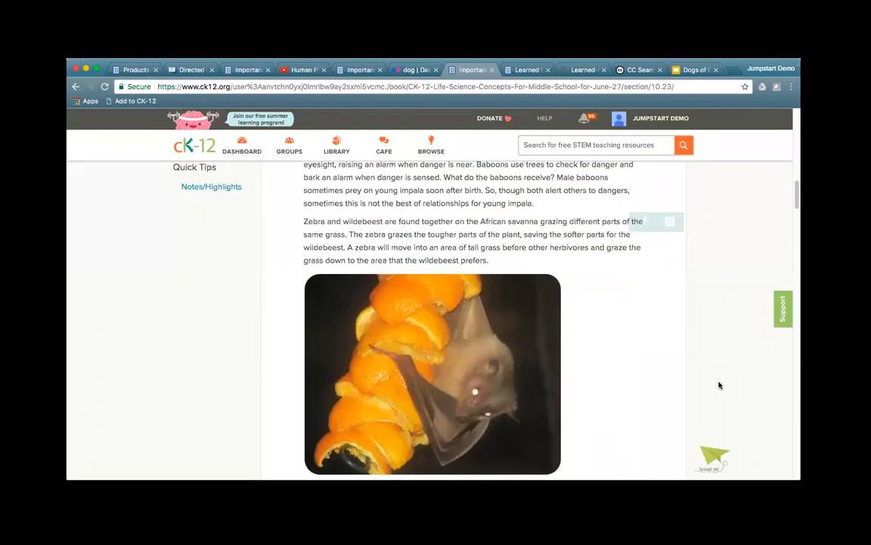
pyautogui.scroll(-20, 719, 386)
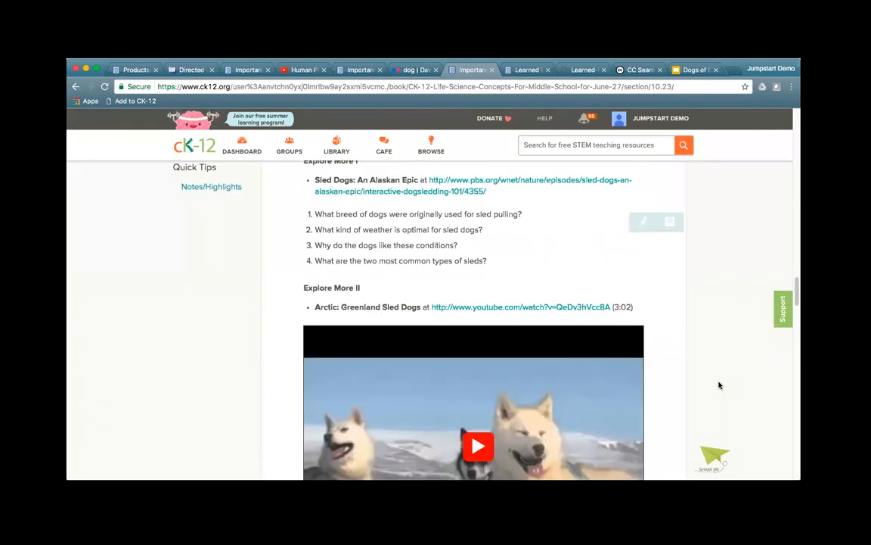
pyautogui.scroll(-5, 719, 385)
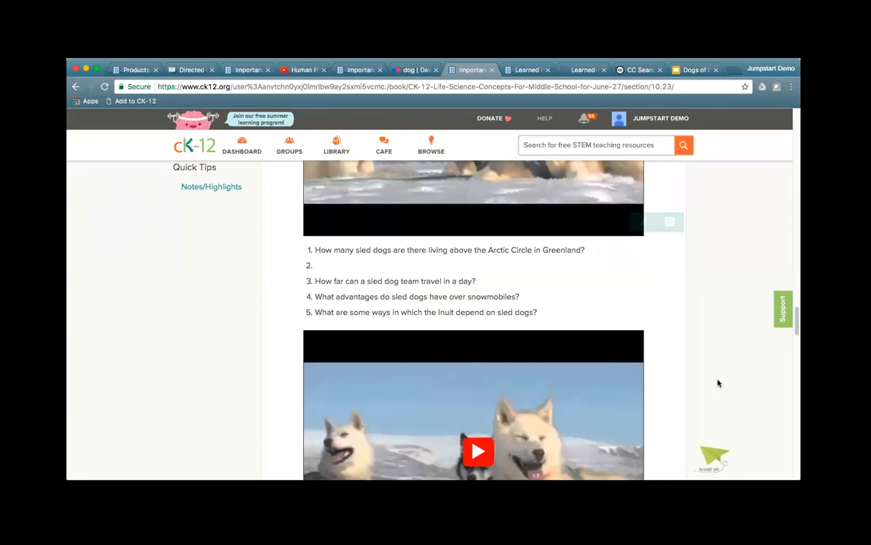
pyautogui.click(249, 69)
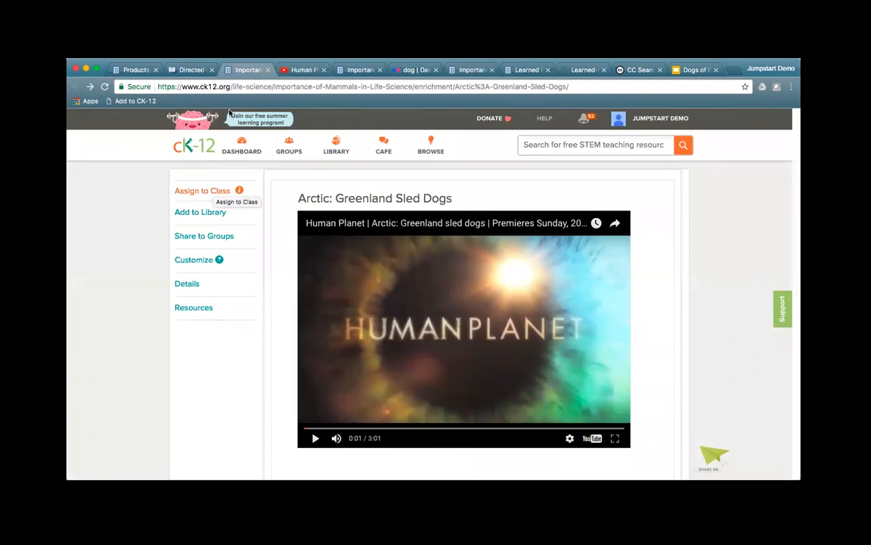
# Step: View the Directed Line Segments PLIX, then play Keynote slide 11, LIVE DEMO and Q&A, full screen
pyautogui.click(195, 69)
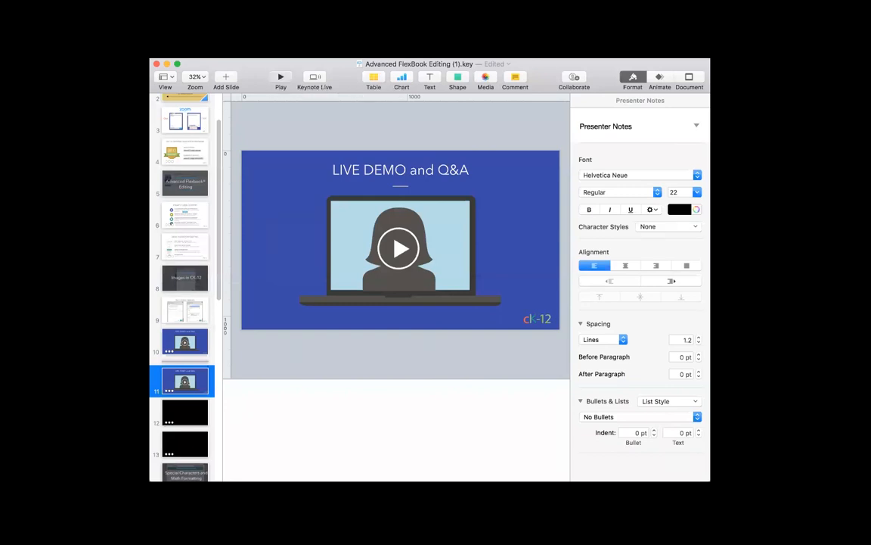
pyautogui.click(281, 77)
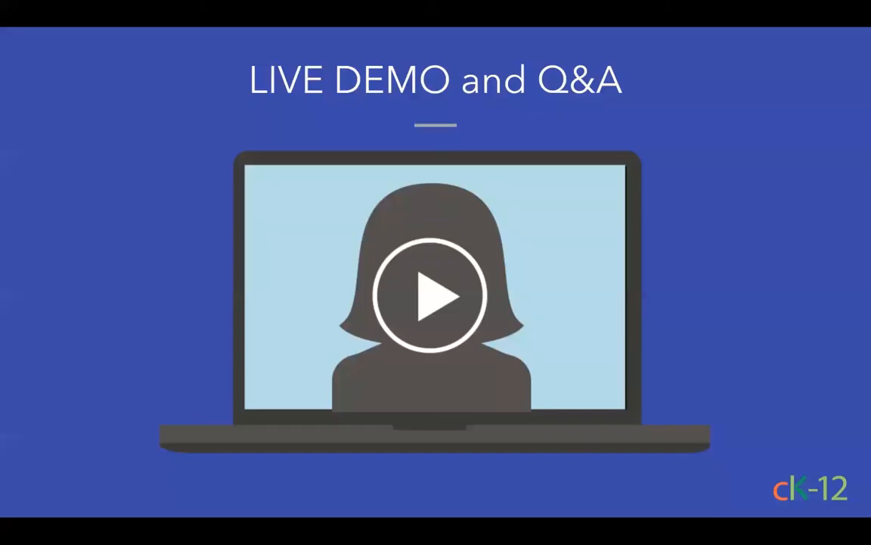
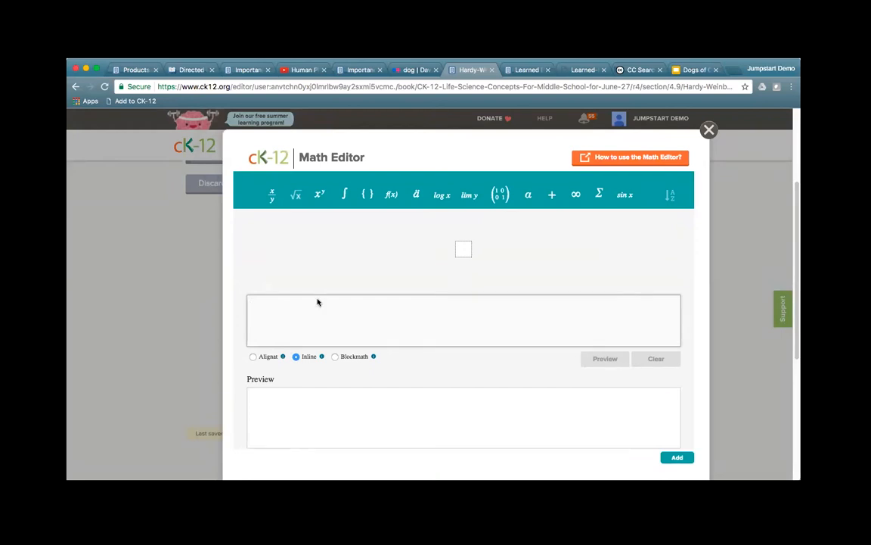
# Step: Build f(x) = p + 1/2 in the Math Editor from function, operator and fraction templates
pyautogui.click(463, 250)
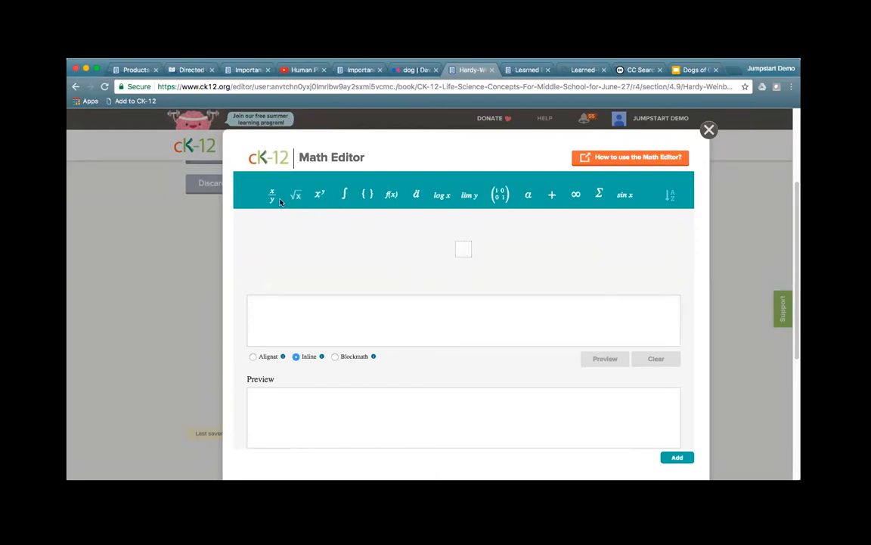
pyautogui.click(390, 197)
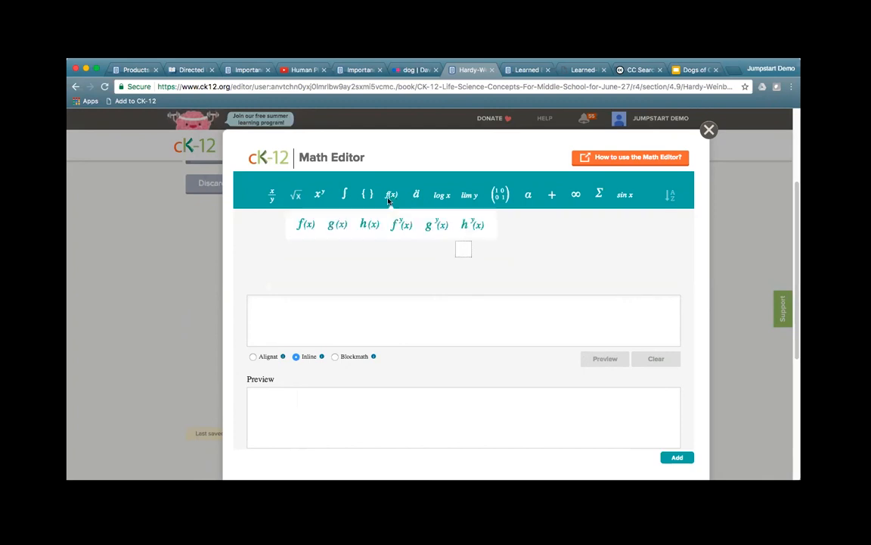
pyautogui.click(307, 226)
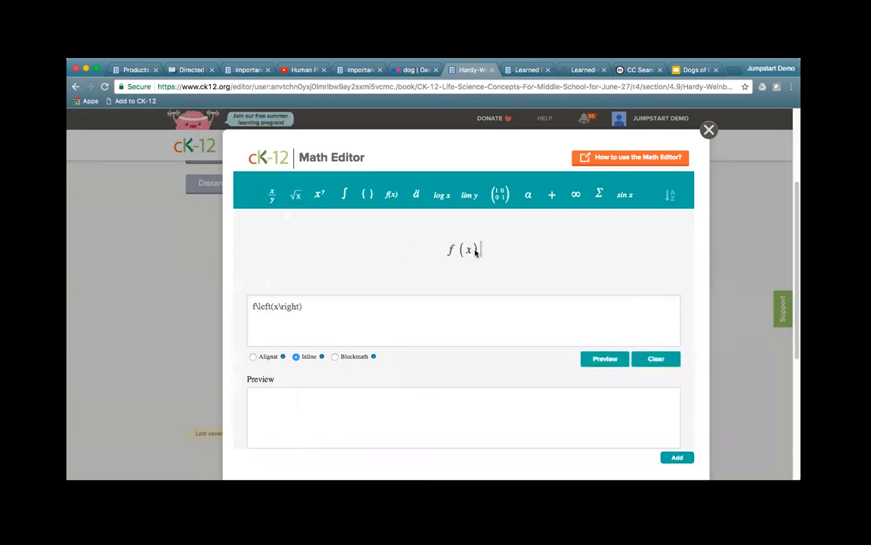
pyautogui.write('=p')
pyautogui.click(552, 195)
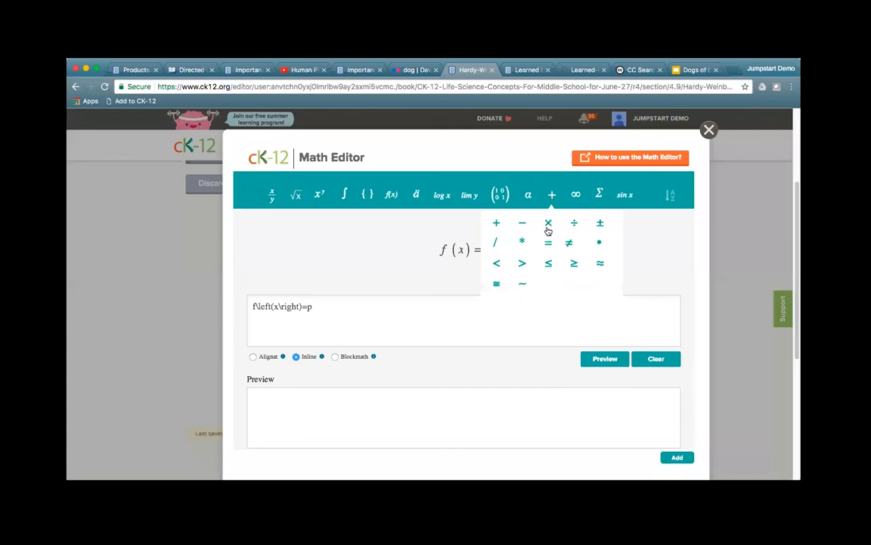
pyautogui.click(497, 225)
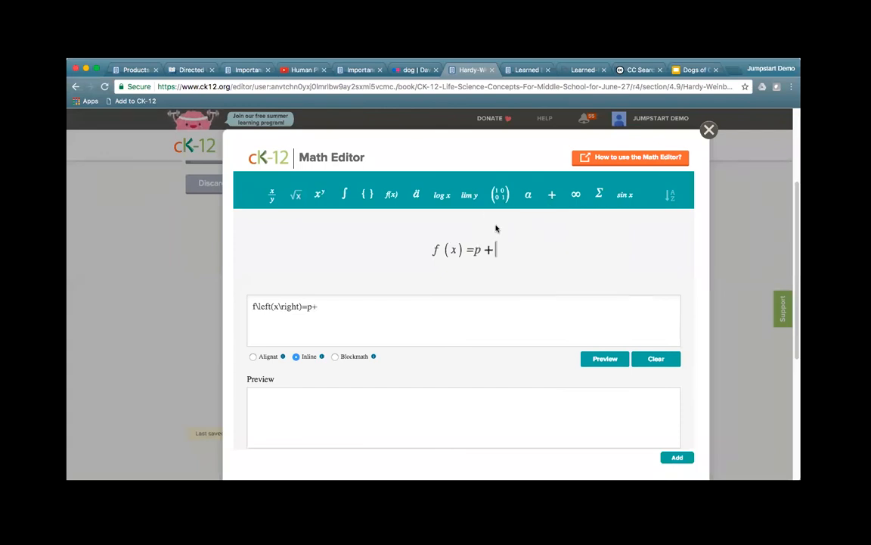
pyautogui.click(273, 194)
pyautogui.click(269, 220)
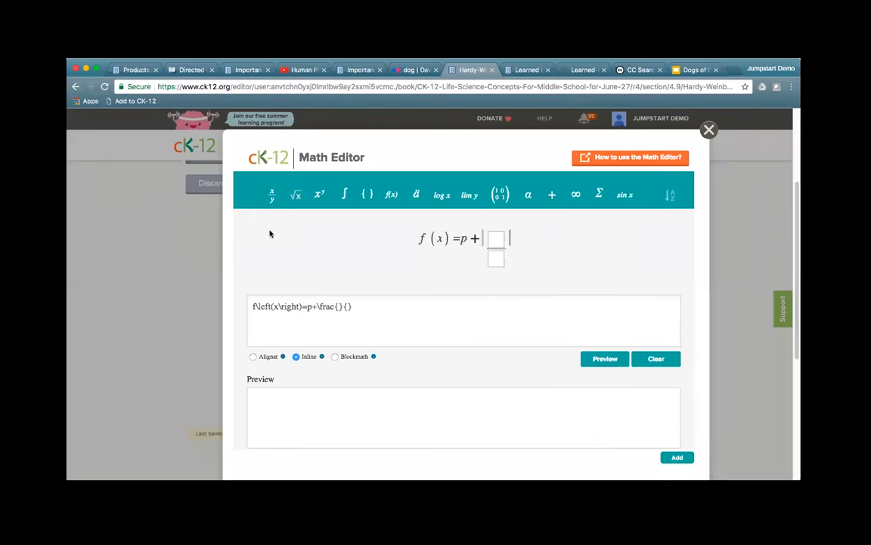
pyautogui.write('1')
pyautogui.click(497, 257)
pyautogui.write('2')
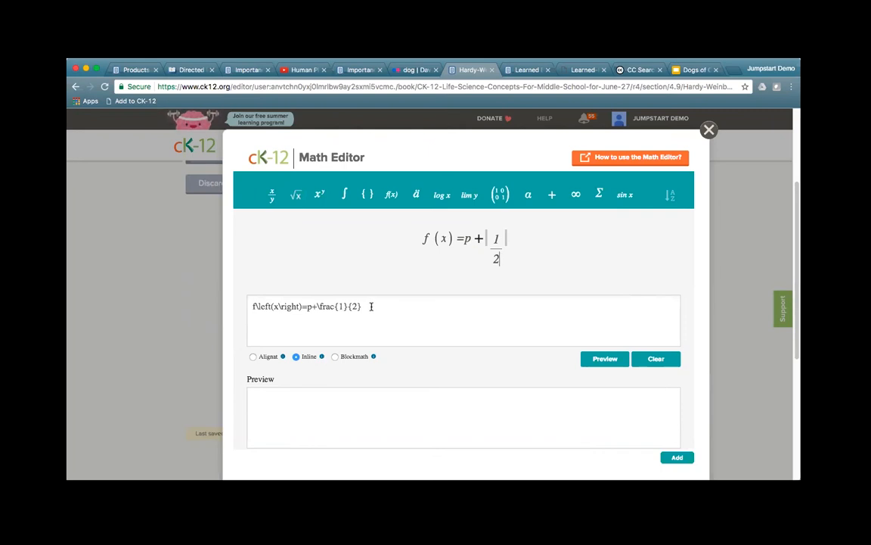
# Step: Edit the LaTeX to drop the one-half term and preview f(A) = p
pyautogui.moveTo(372, 307); pyautogui.dragTo(311, 307)
pyautogui.press('BackSpace')
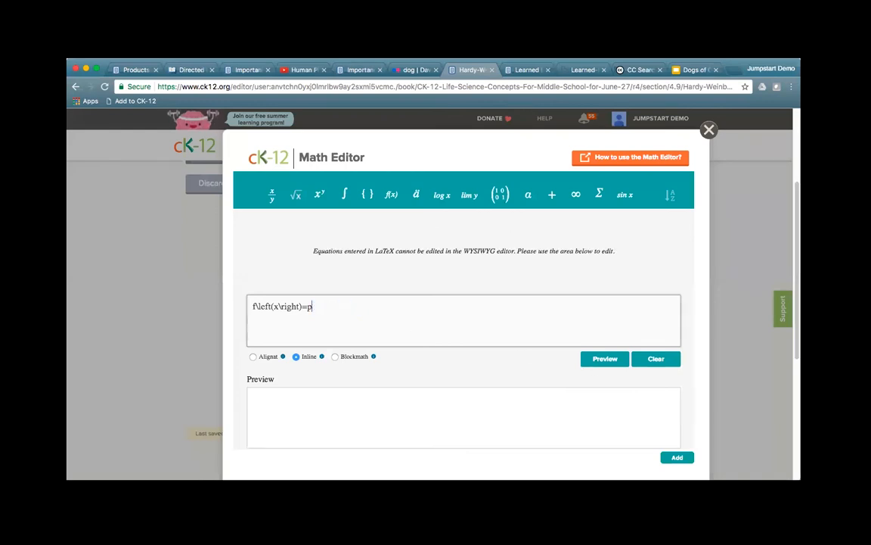
pyautogui.click(280, 311)
pyautogui.press('BackSpace')
pyautogui.write('A')
pyautogui.click(606, 361)
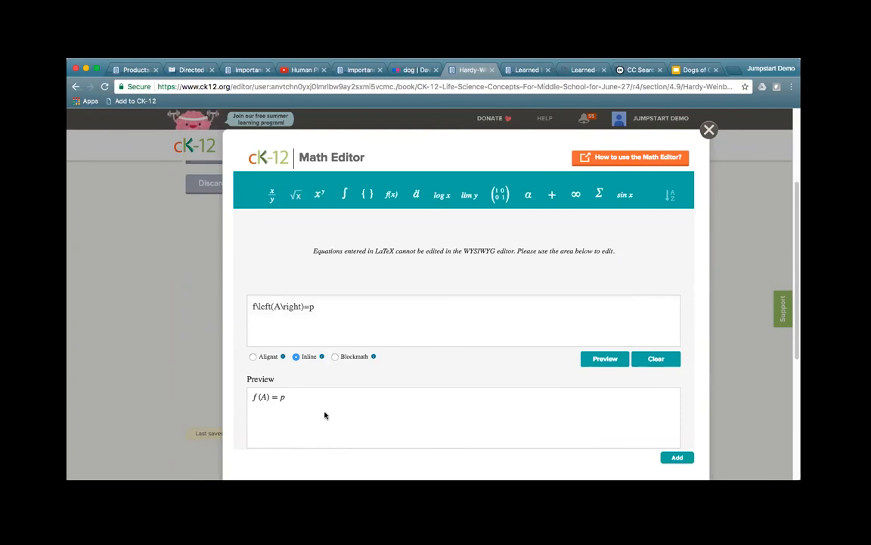
# Step: Revise the code to f(Aa) = 2pq, preview it, and insert it into the section
pyautogui.click(328, 323)
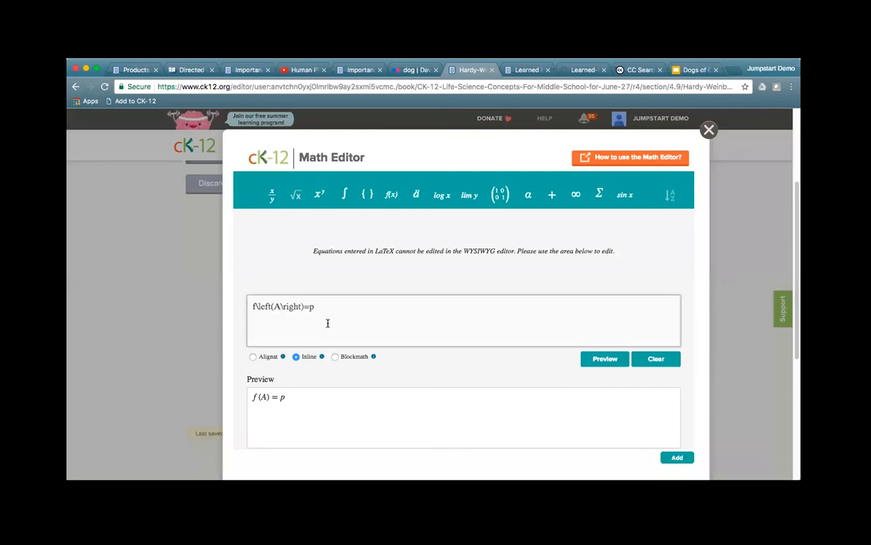
pyautogui.write('a')
pyautogui.click(313, 306)
pyautogui.write('2pq')
pyautogui.click(598, 360)
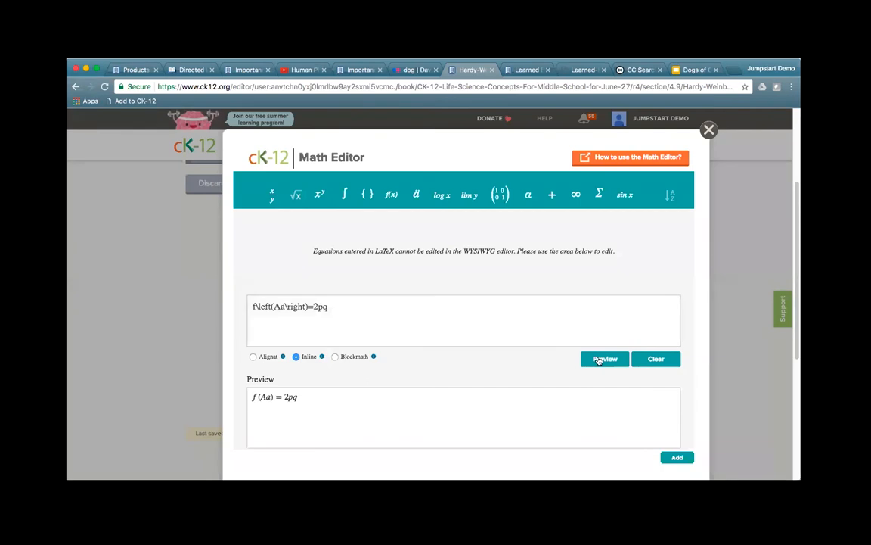
pyautogui.click(677, 457)
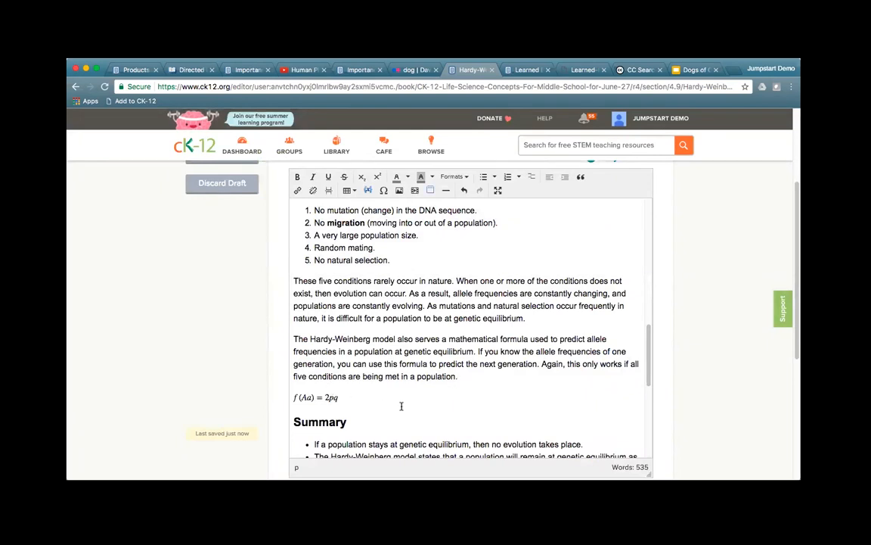
# Step: Type 'is the formula...' after the equation and reopen f(Aa) = 2pq for editing
pyautogui.write('is the formula...')
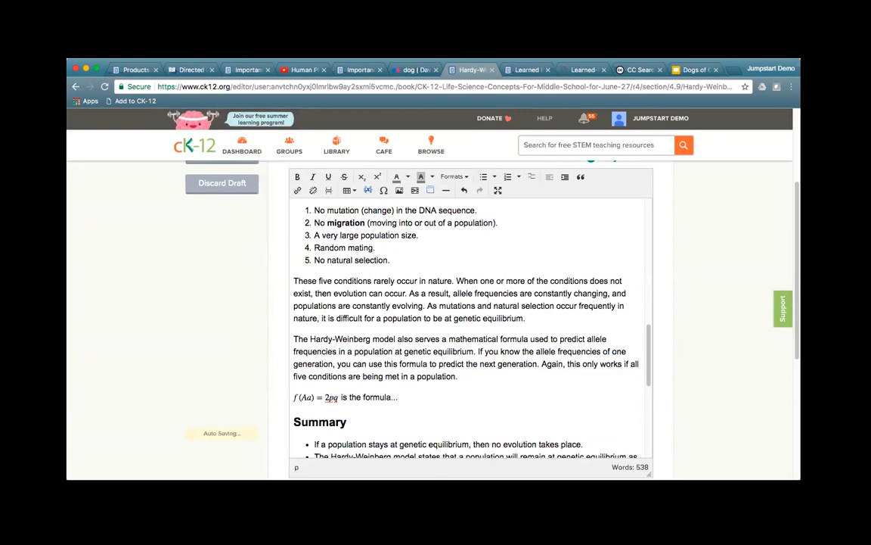
pyautogui.doubleClick(311, 398)
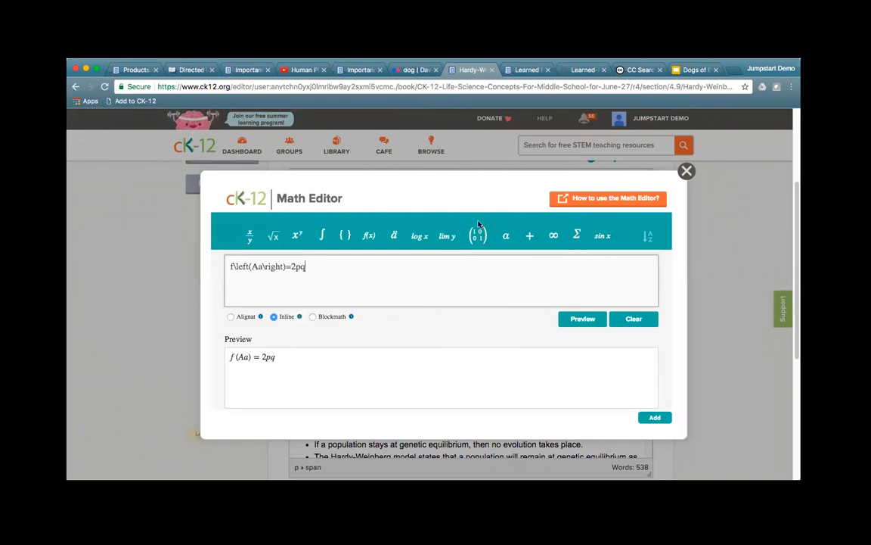
# Step: Add and delete a trial integral, then apply f(Aa) = 2pq in Alignat mode
pyautogui.click(323, 236)
pyautogui.click(284, 266)
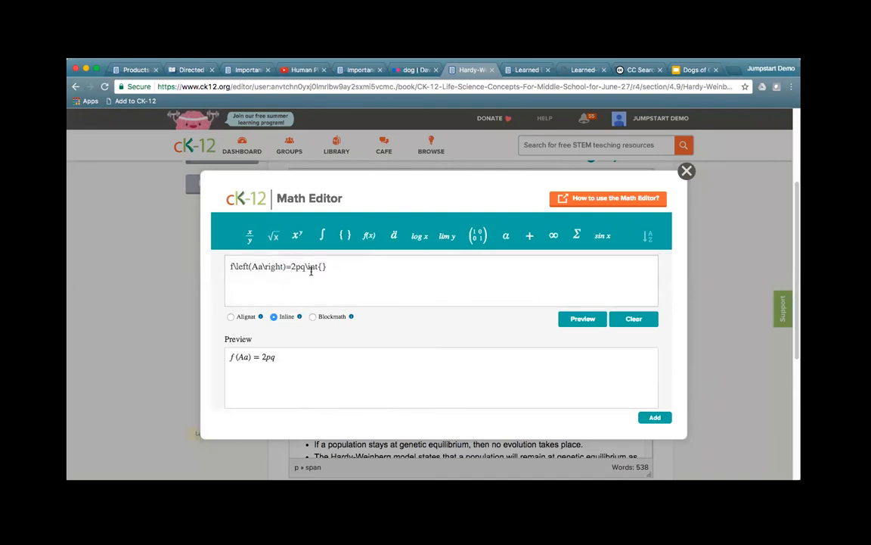
pyautogui.moveTo(327, 266); pyautogui.dragTo(306, 266)
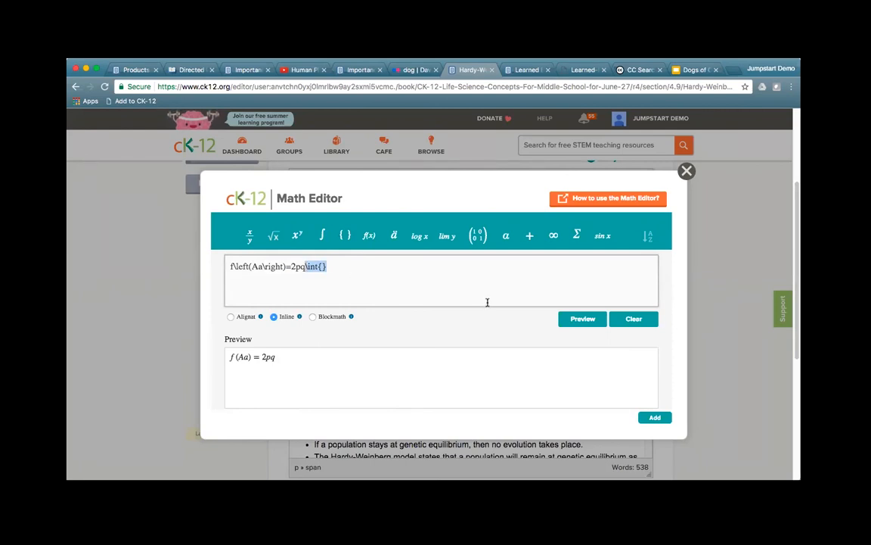
pyautogui.press('BackSpace')
pyautogui.click(231, 318)
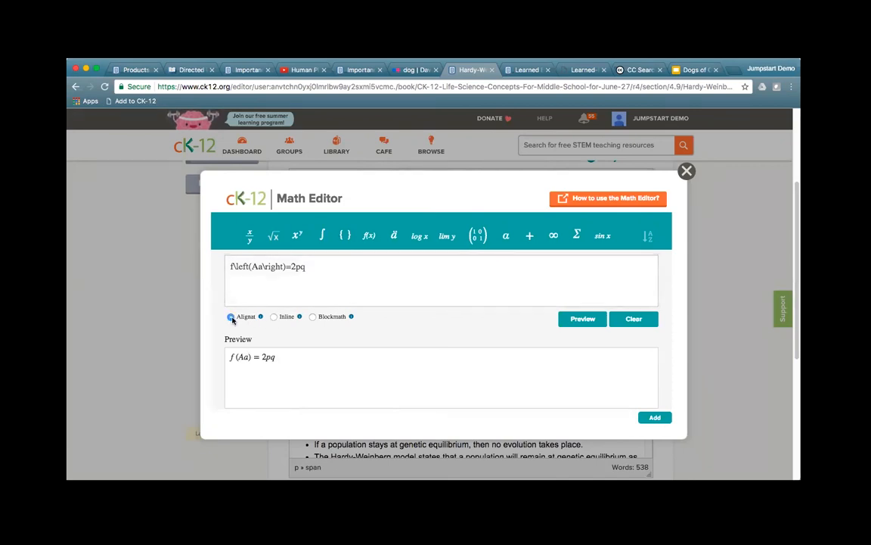
pyautogui.click(656, 417)
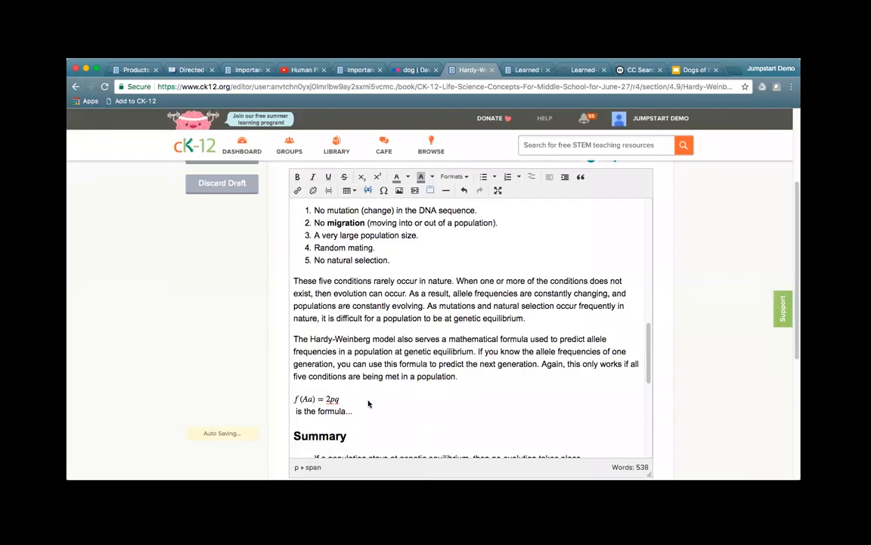
# Step: Reapply f(Aa) = 2pq in Blockmath mode, centred on its own line, then start a blank formula
pyautogui.doubleClick(327, 399)
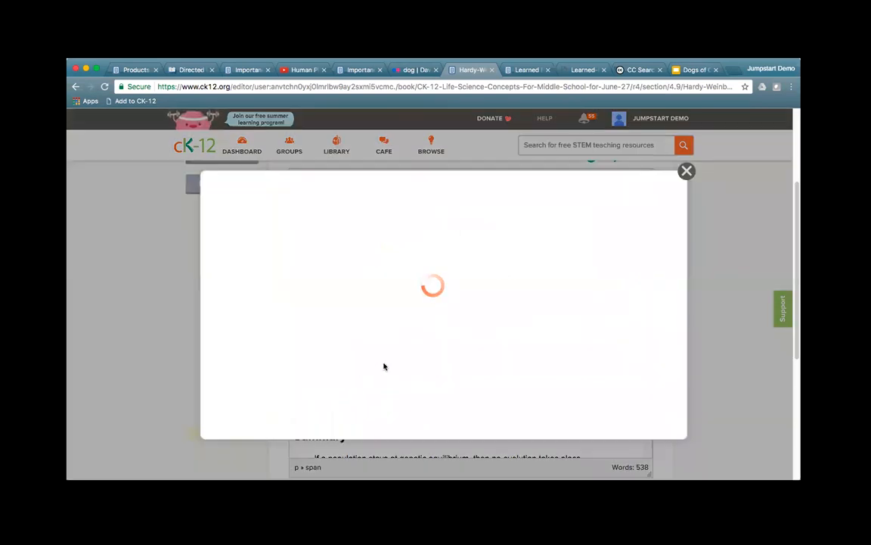
pyautogui.click(312, 316)
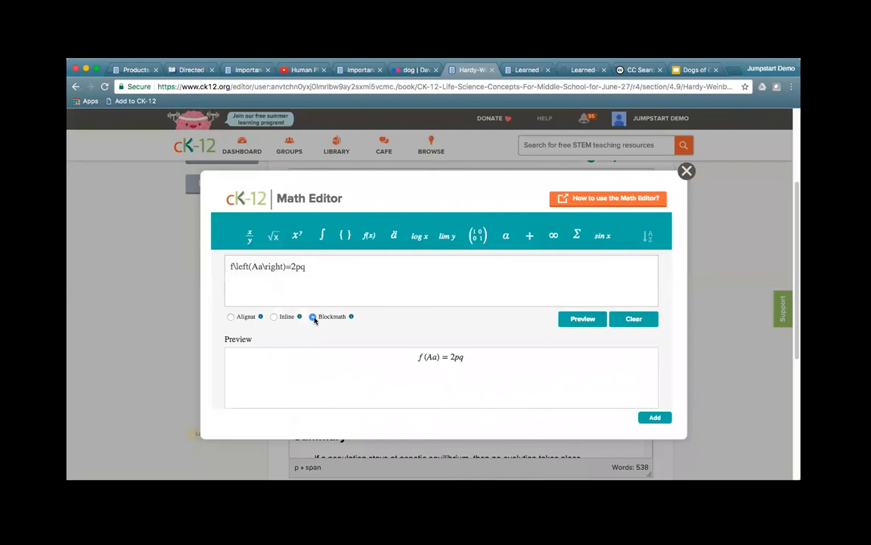
pyautogui.click(655, 418)
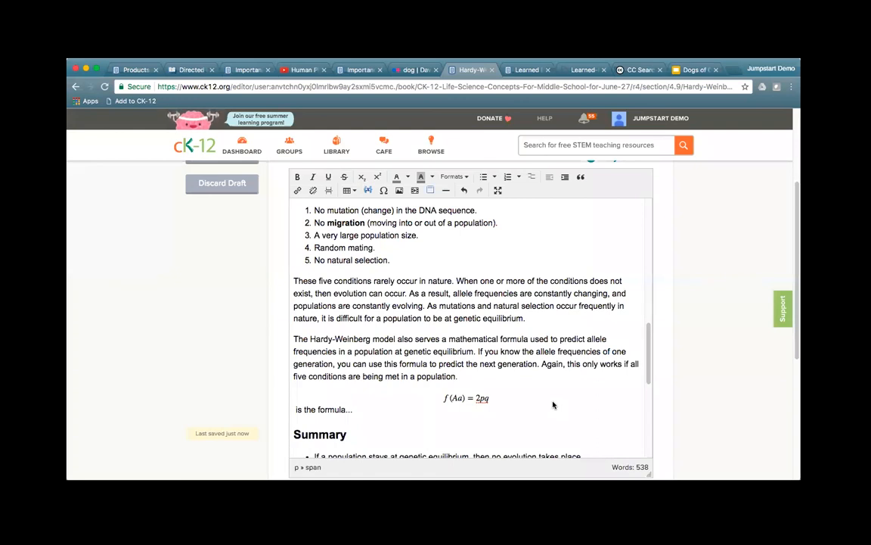
pyautogui.click(368, 191)
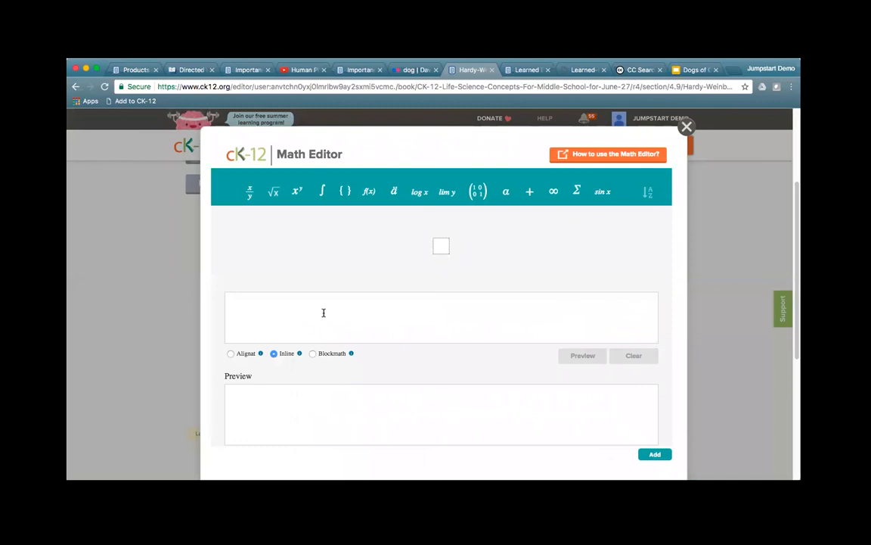
# Step: Toggle Alignat and Blockmath, and browse the superscript, Greek, fraction, root, integral and bracket palettes
pyautogui.click(231, 354)
pyautogui.click(312, 354)
pyautogui.click(297, 192)
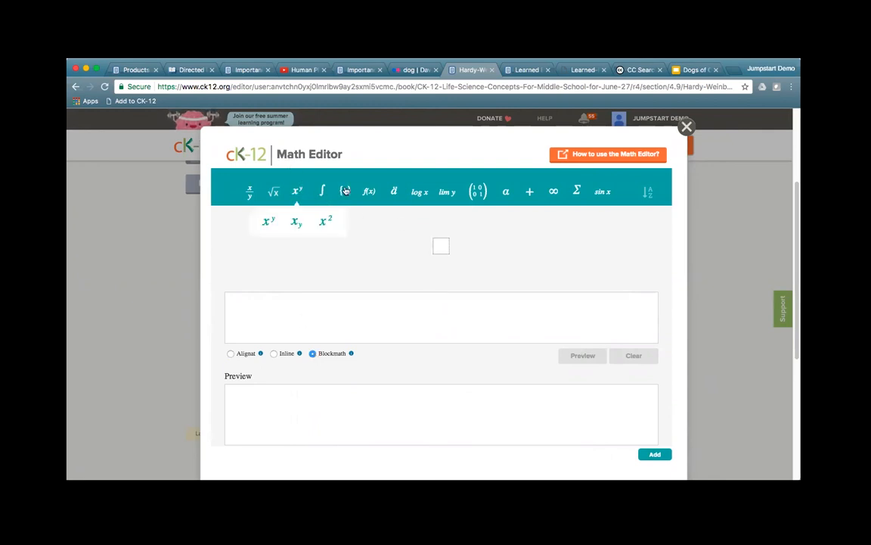
pyautogui.click(507, 195)
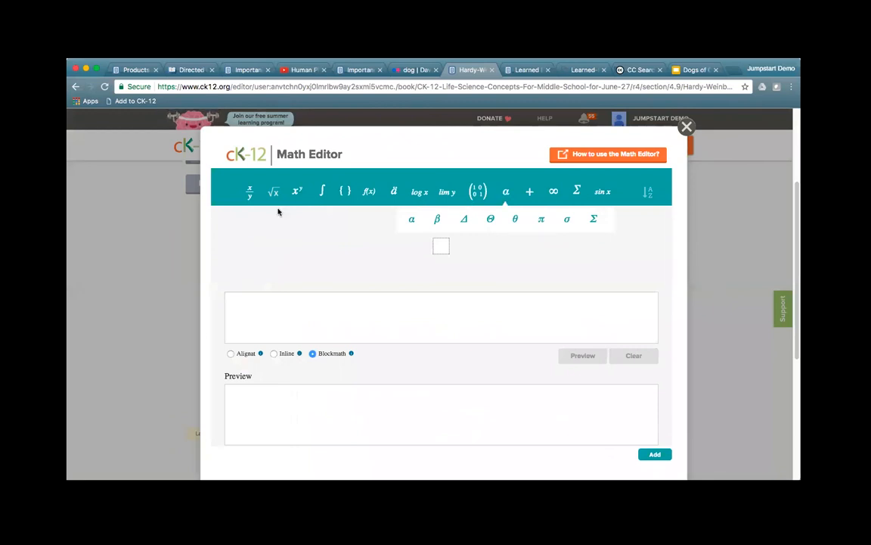
pyautogui.click(252, 196)
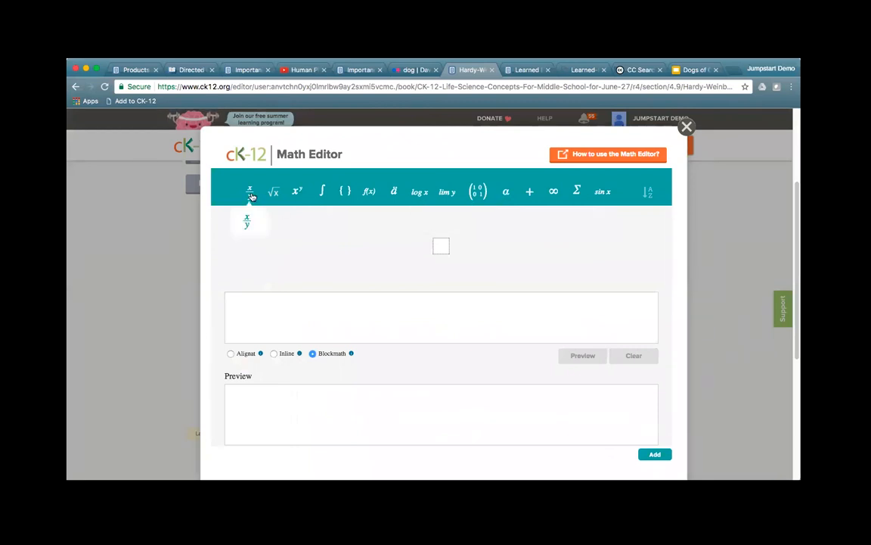
pyautogui.click(277, 195)
pyautogui.click(297, 194)
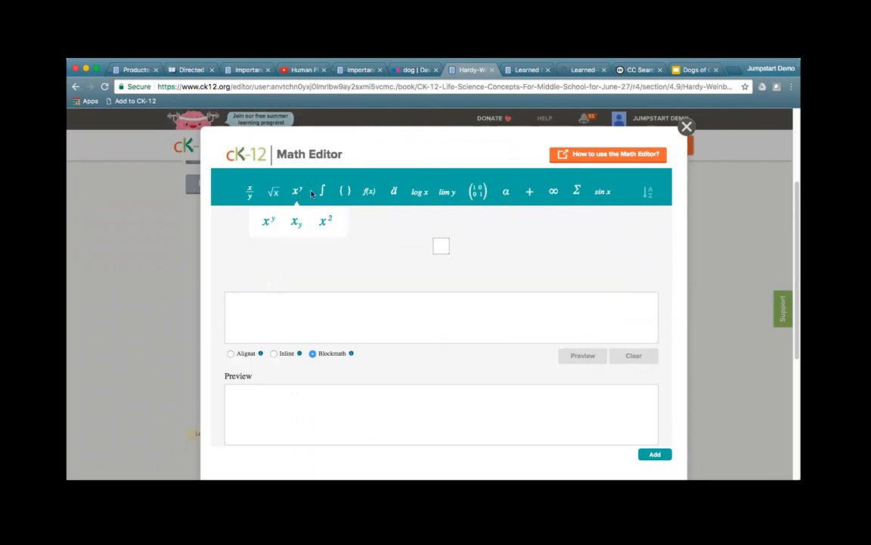
pyautogui.click(323, 194)
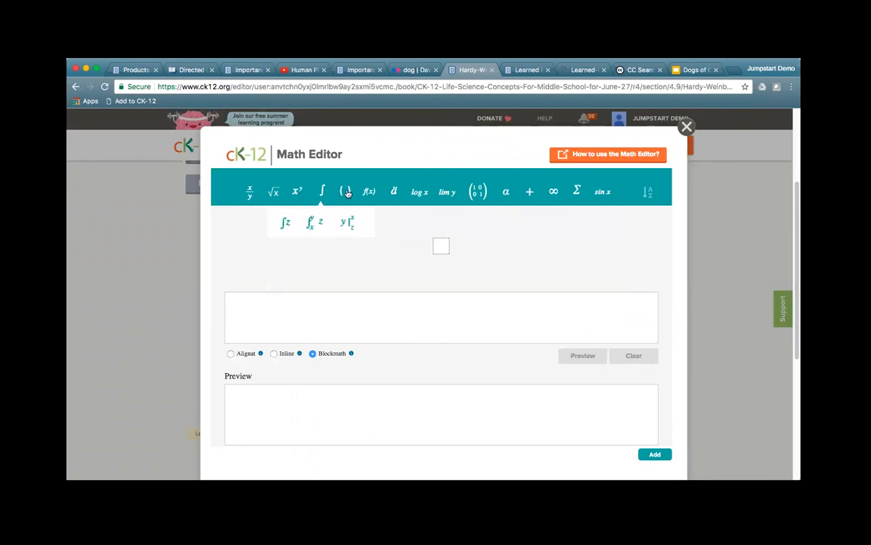
pyautogui.click(347, 194)
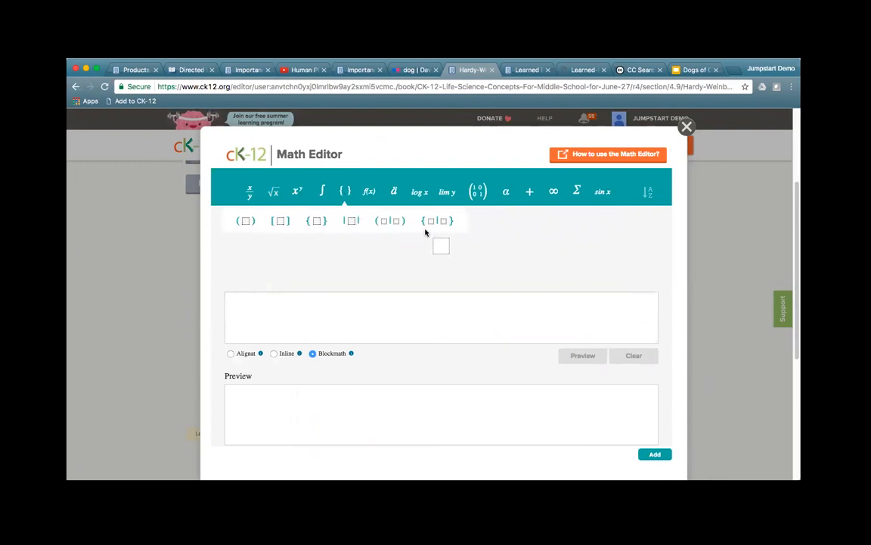
# Step: Browse the function, accent, log, limit, matrix and trig palettes, then close the editor unused
pyautogui.click(370, 193)
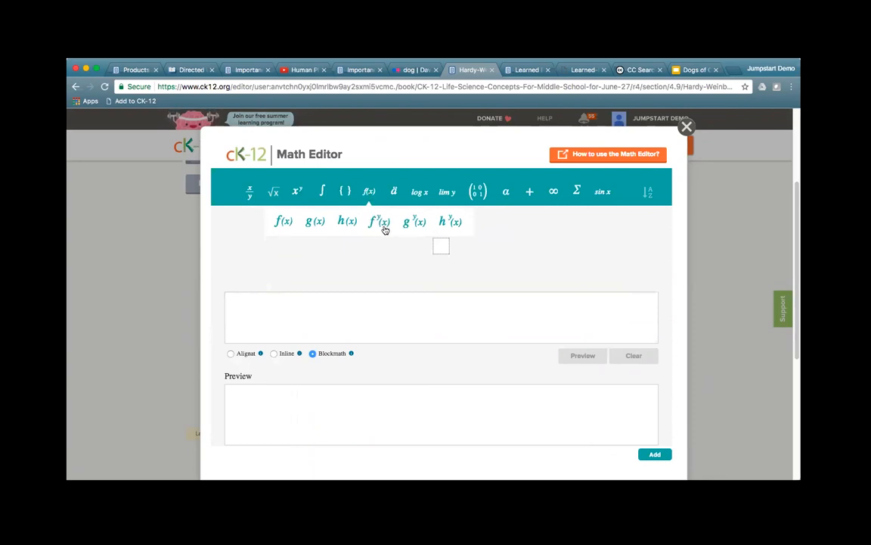
pyautogui.click(394, 193)
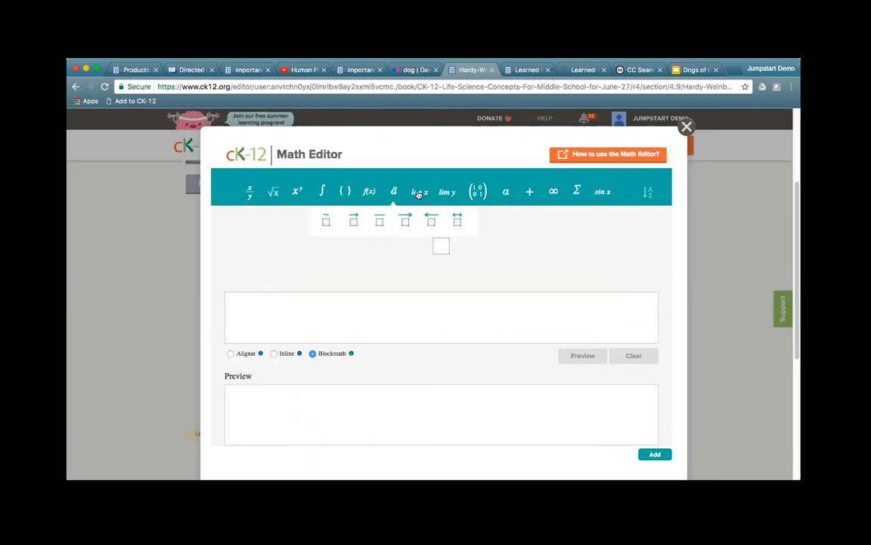
pyautogui.click(419, 194)
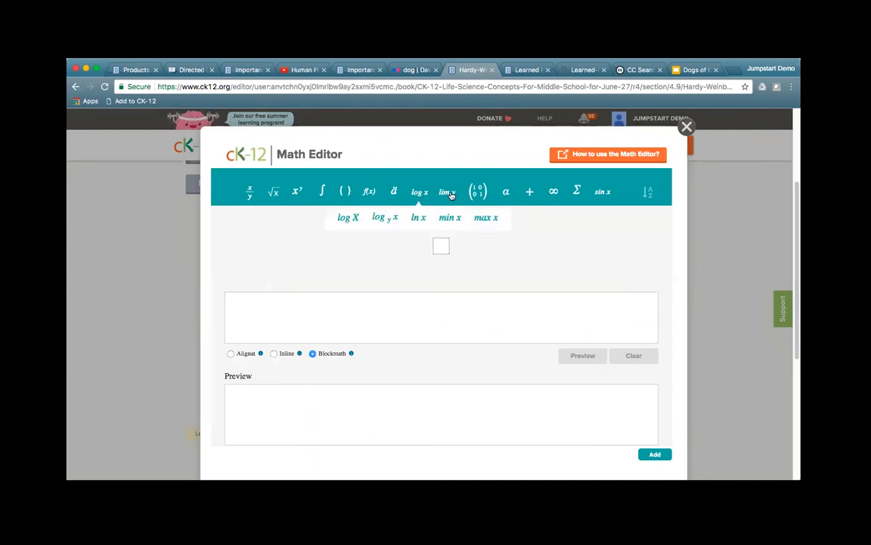
pyautogui.click(447, 191)
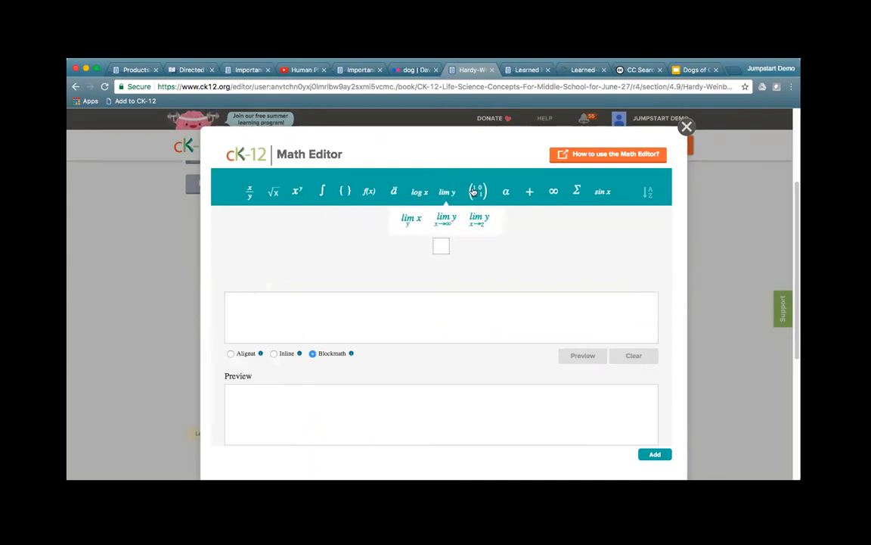
pyautogui.click(475, 192)
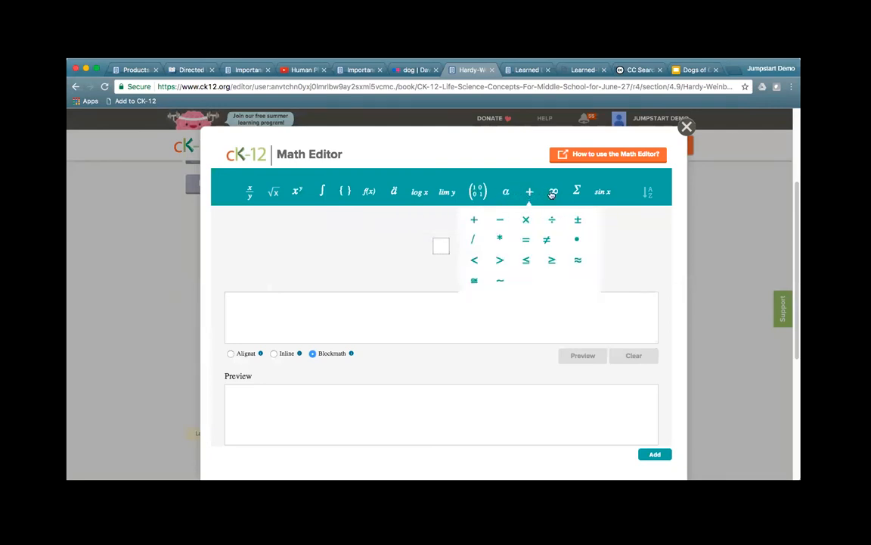
pyautogui.moveTo(554, 193)
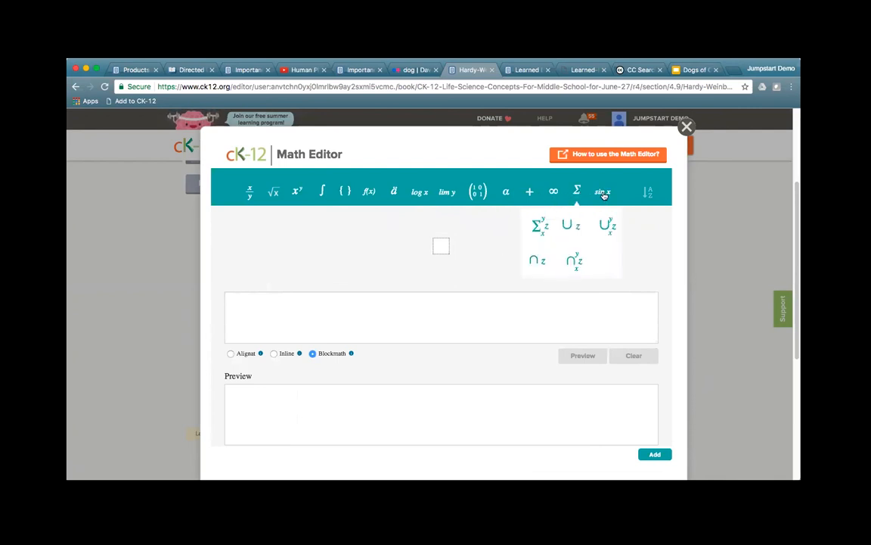
pyautogui.click(604, 194)
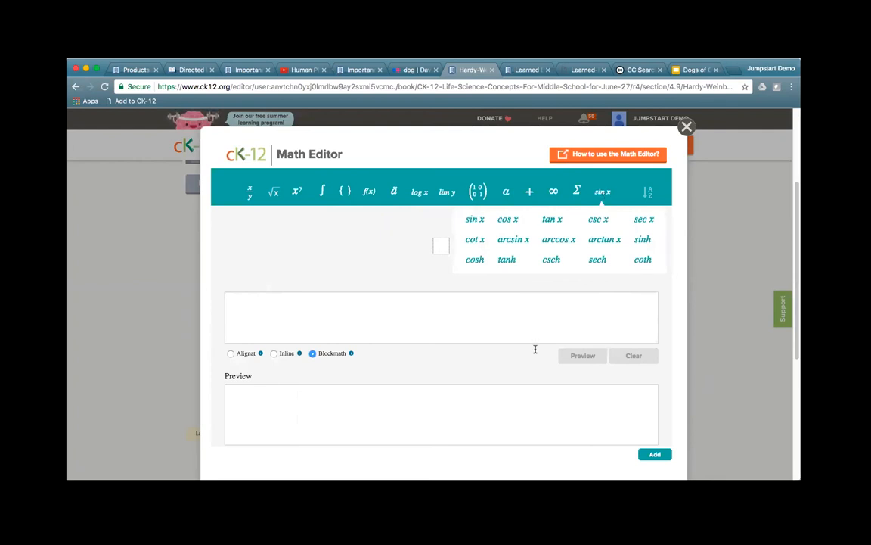
pyautogui.click(403, 307)
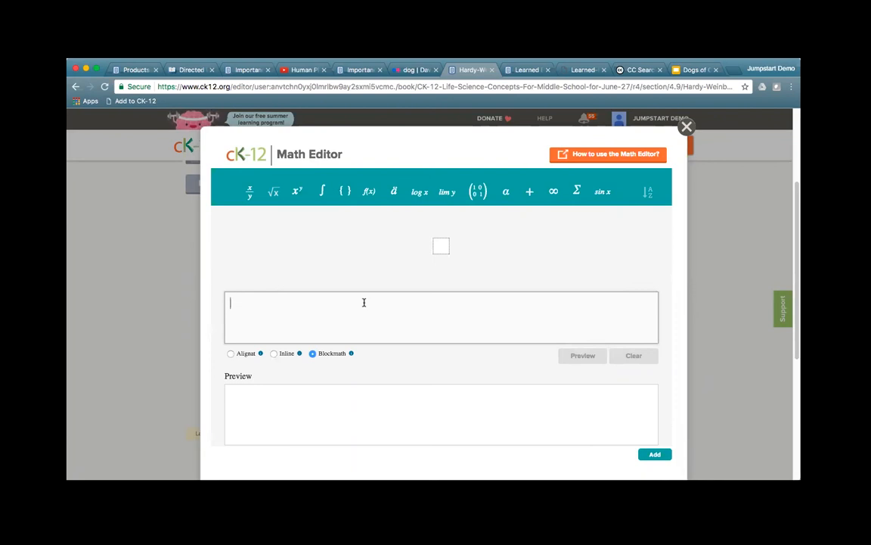
pyautogui.click(686, 127)
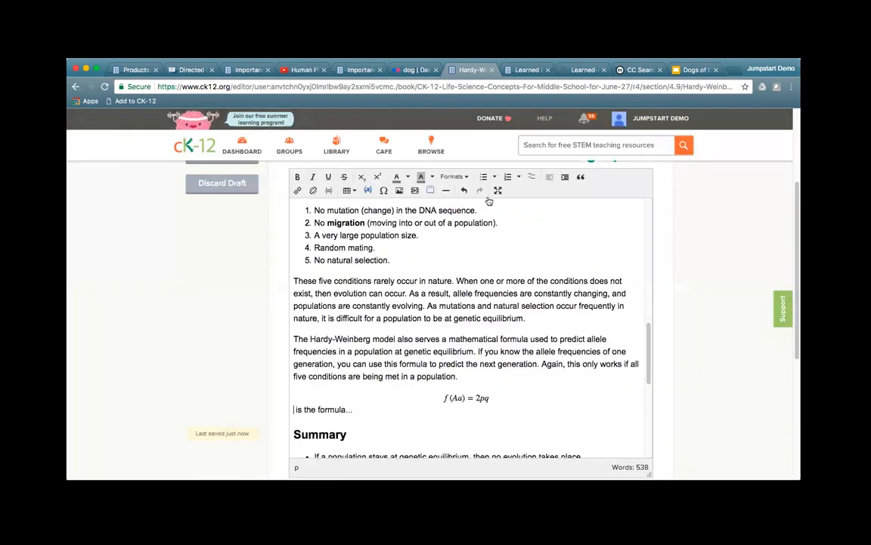
pyautogui.click(408, 177)
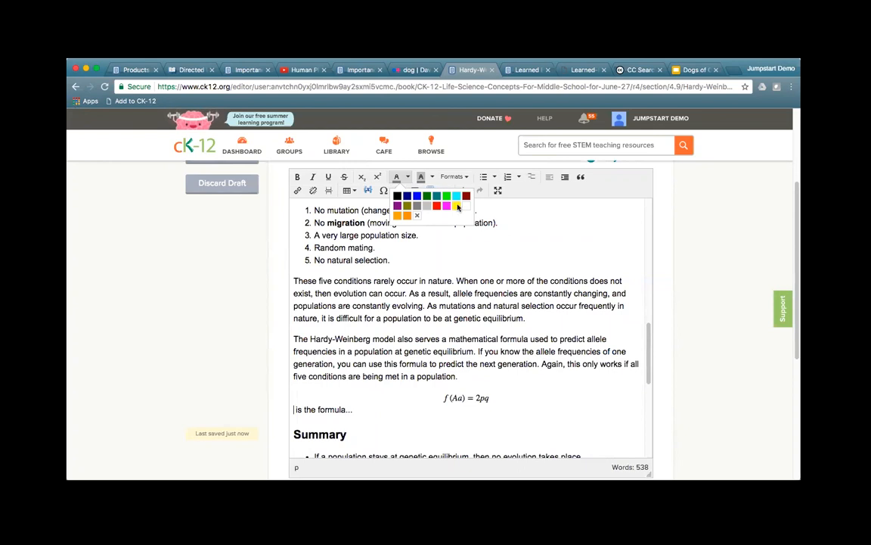
pyautogui.click(521, 266)
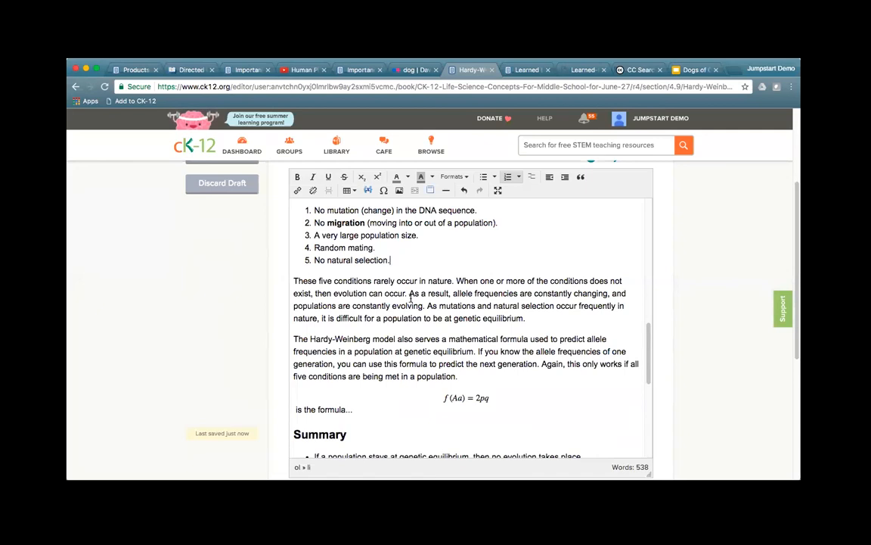
pyautogui.scroll(1, 247, 327)
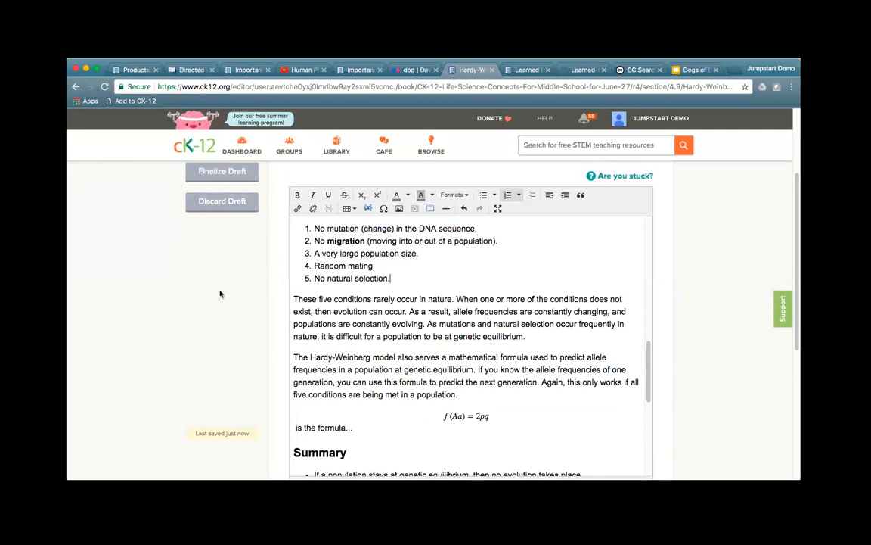
pyautogui.scroll(2, 311, 304)
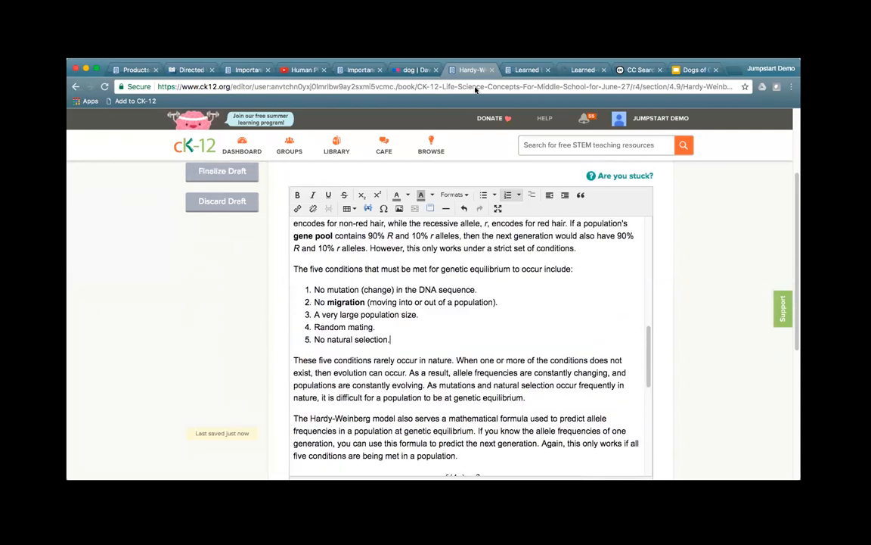
pyautogui.click(522, 70)
# Step: Customize the Learned Behavior of Animals - Image Demo lesson and save it with its title unchanged
pyautogui.scroll(5, 211, 350)
pyautogui.scroll(10, 212, 349)
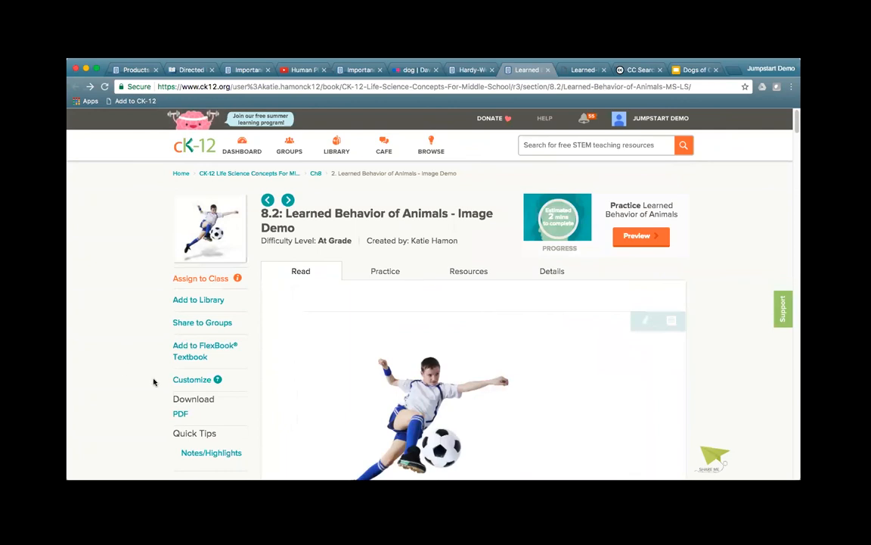
pyautogui.click(198, 379)
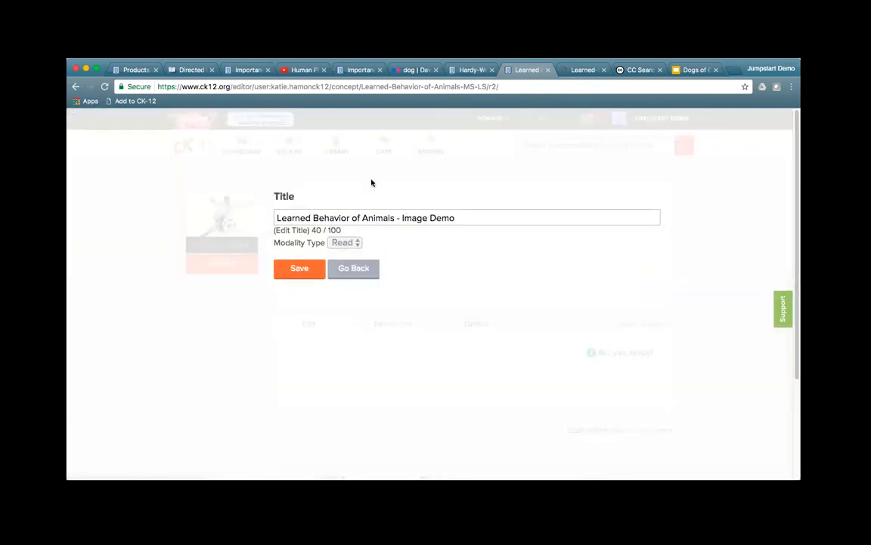
pyautogui.moveTo(292, 216); pyautogui.dragTo(505, 224)
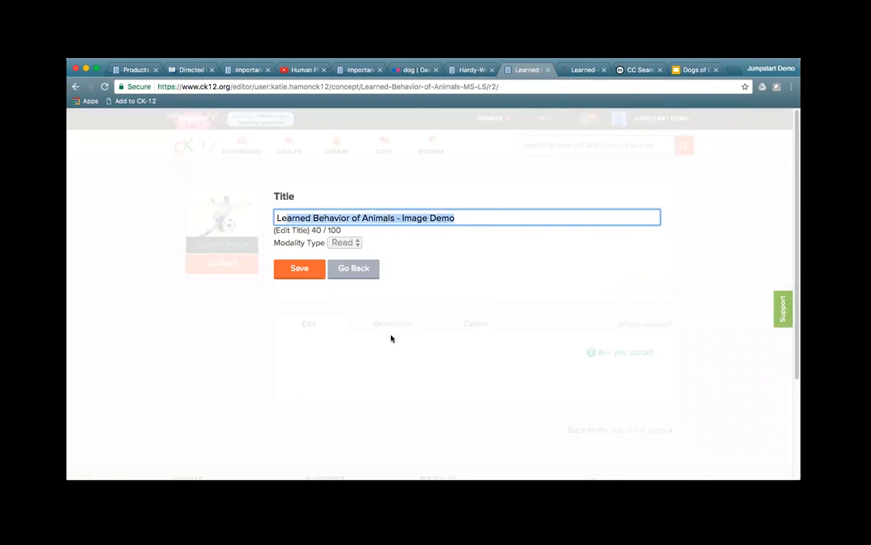
pyautogui.click(397, 218)
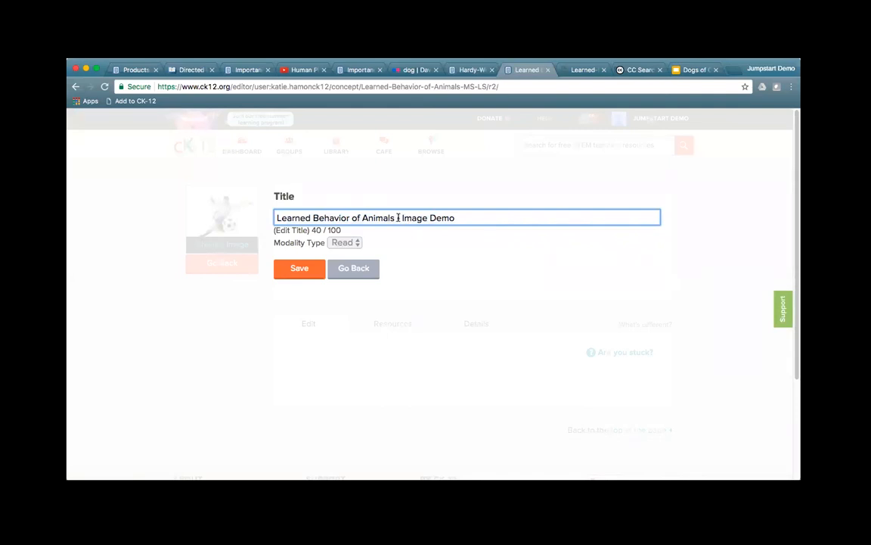
pyautogui.click(303, 275)
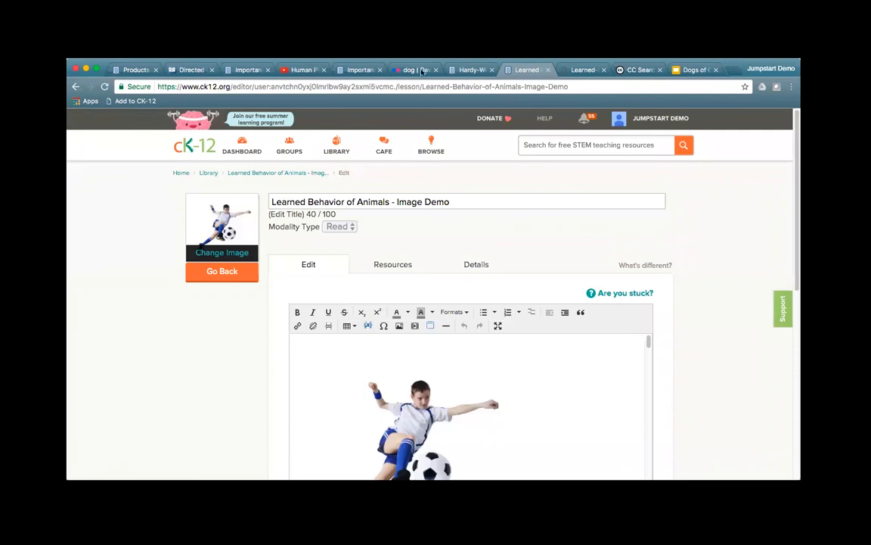
# Step: Return to the Hardy-Weinberg draft, try Preformatted on the formula paragraph, and undo it
pyautogui.click(468, 71)
pyautogui.scroll(-4, 586, 299)
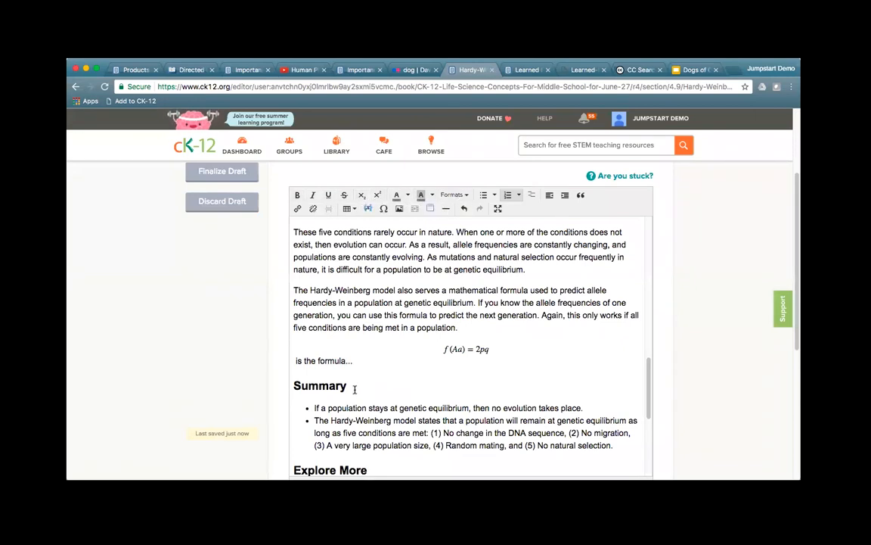
pyautogui.moveTo(354, 389); pyautogui.dragTo(292, 385)
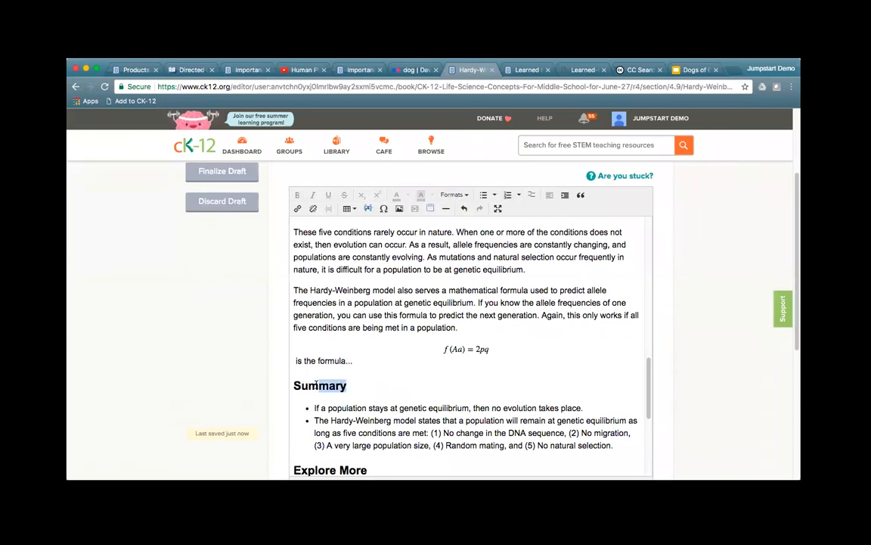
pyautogui.click(457, 196)
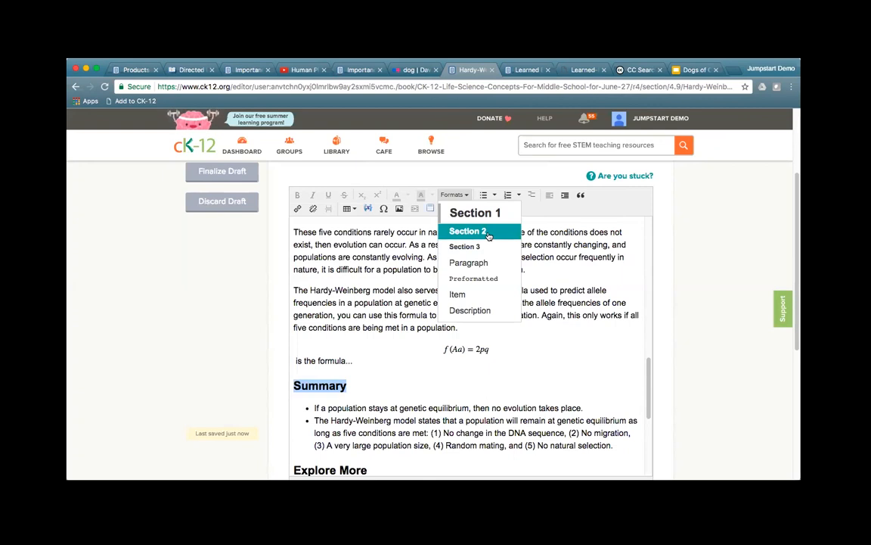
pyautogui.click(333, 302)
pyautogui.moveTo(329, 302); pyautogui.dragTo(464, 315)
pyautogui.click(454, 194)
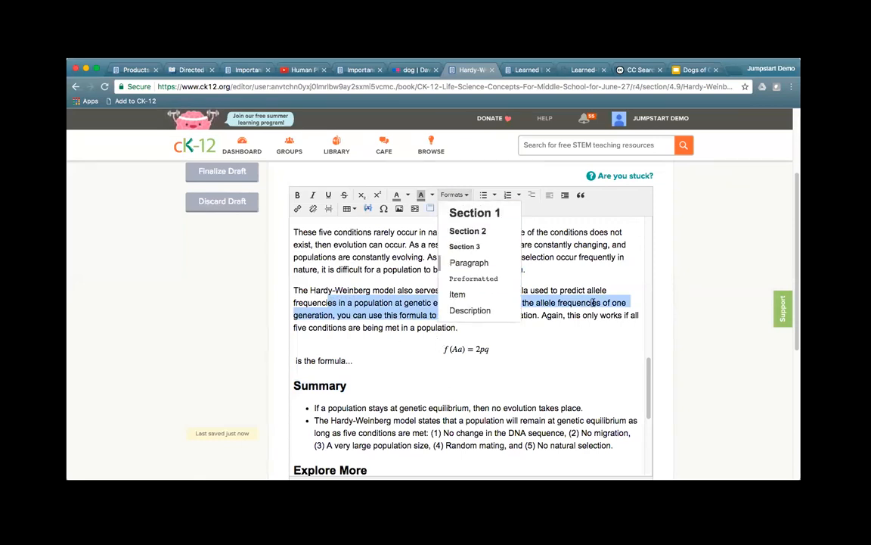
pyautogui.click(480, 279)
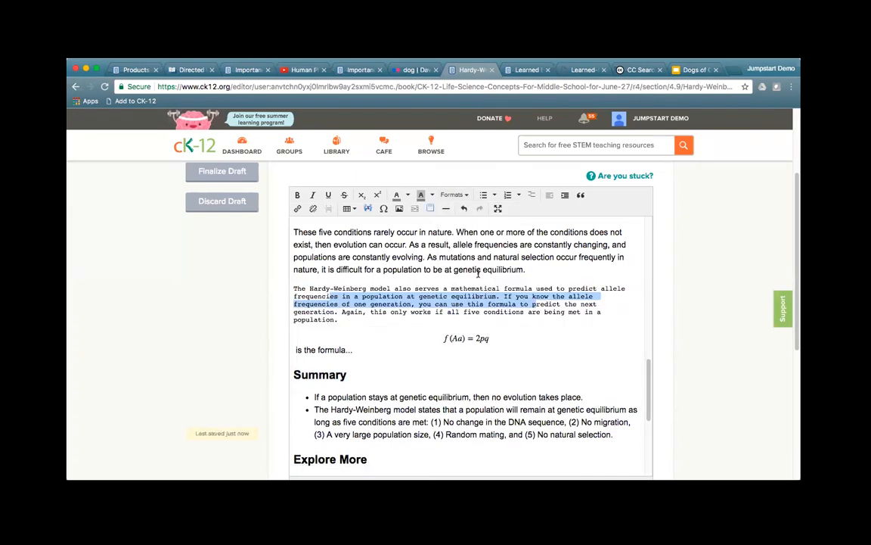
pyautogui.press('super+z')
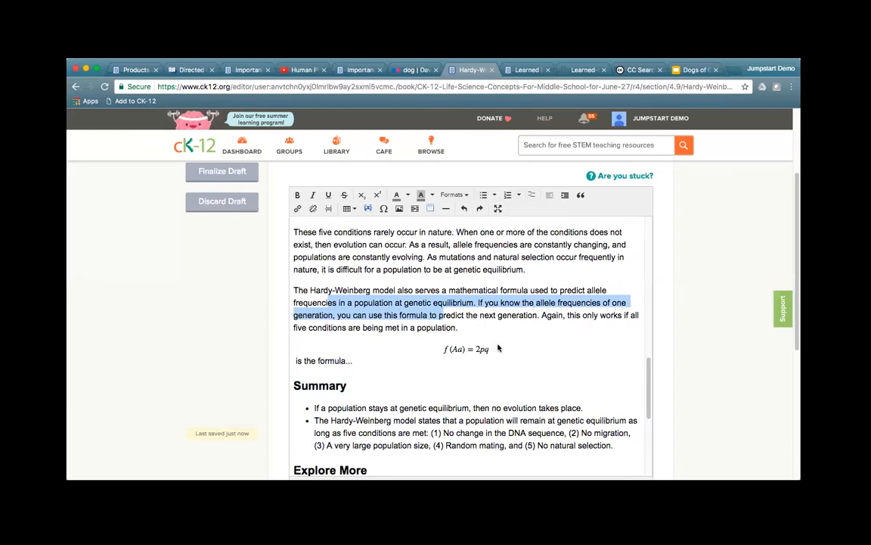
# Step: Insert a term-and-definition list on a new line after 'is the formula...'
pyautogui.click(352, 363)
pyautogui.press('Return')
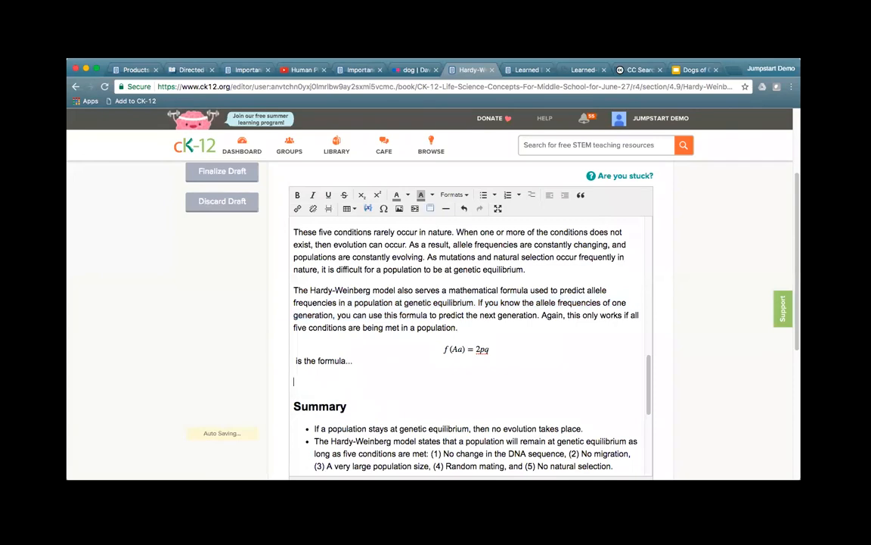
pyautogui.click(532, 194)
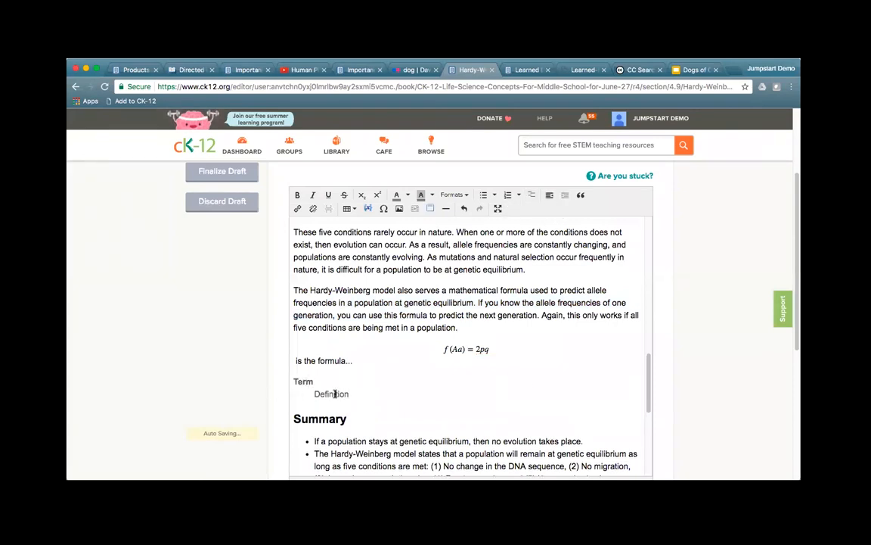
# Step: Add a second list entry 'Term' with the definition 'def'
pyautogui.click(362, 394)
pyautogui.press('Return')
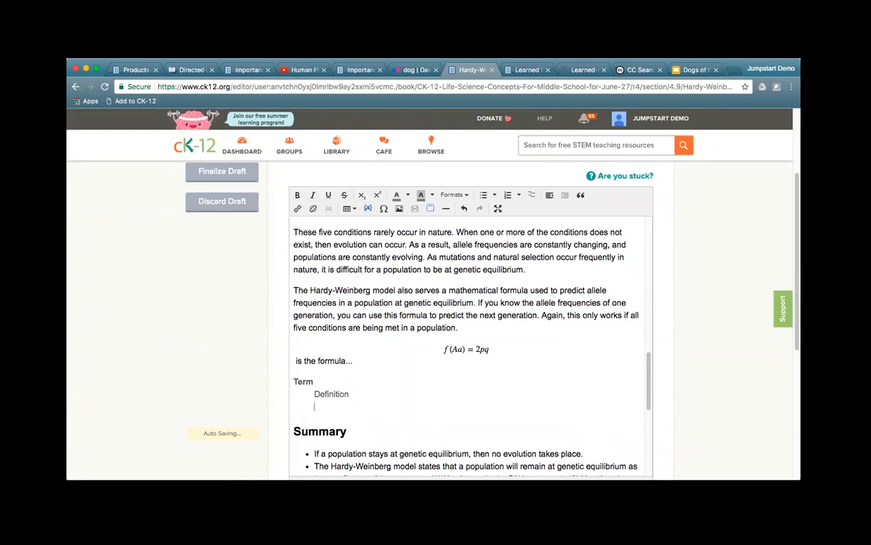
pyautogui.click(549, 196)
pyautogui.write('TErm')
pyautogui.press('BackSpace')
pyautogui.press('BackSpace')
pyautogui.press('BackSpace')
pyautogui.write('erm')
pyautogui.press('Return')
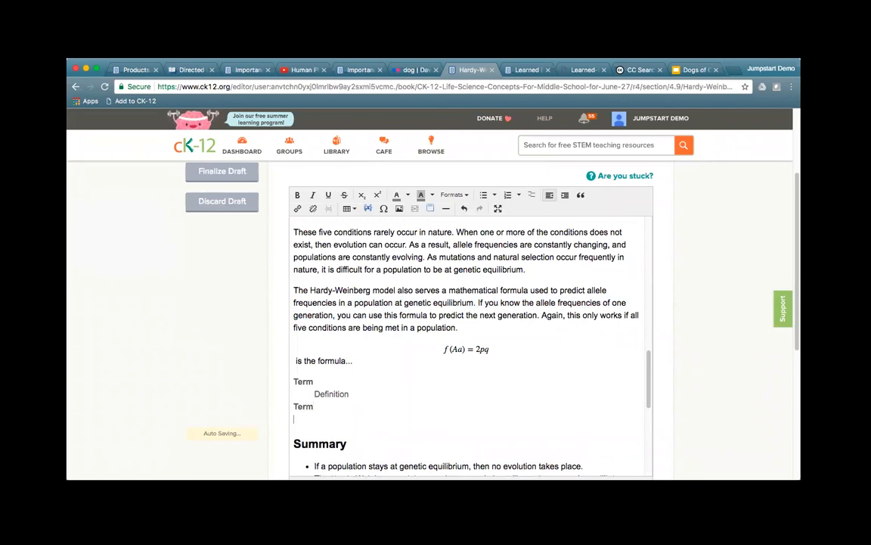
pyautogui.click(567, 197)
pyautogui.write('def')
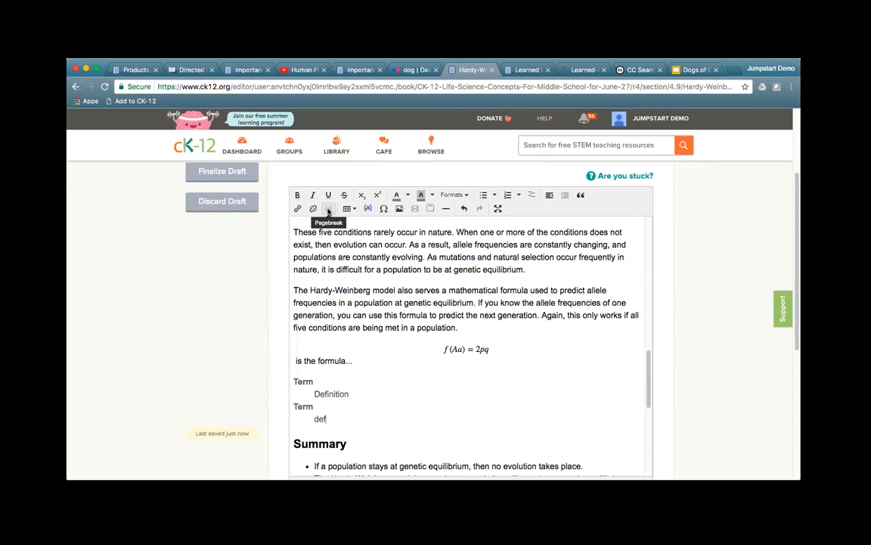
# Step: Insert an empty 3-column, 2-row table below the term list
pyautogui.scroll(-10, 513, 376)
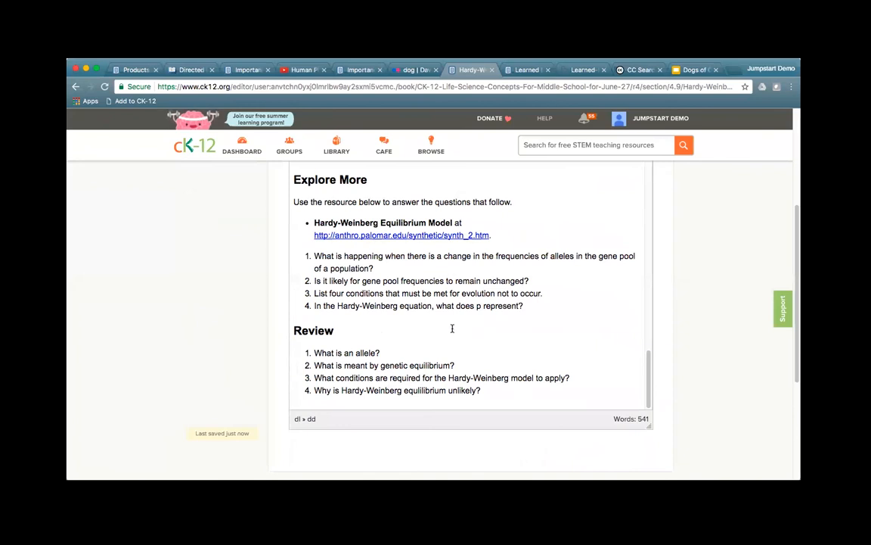
pyautogui.scroll(1, 469, 341)
pyautogui.scroll(5, 470, 342)
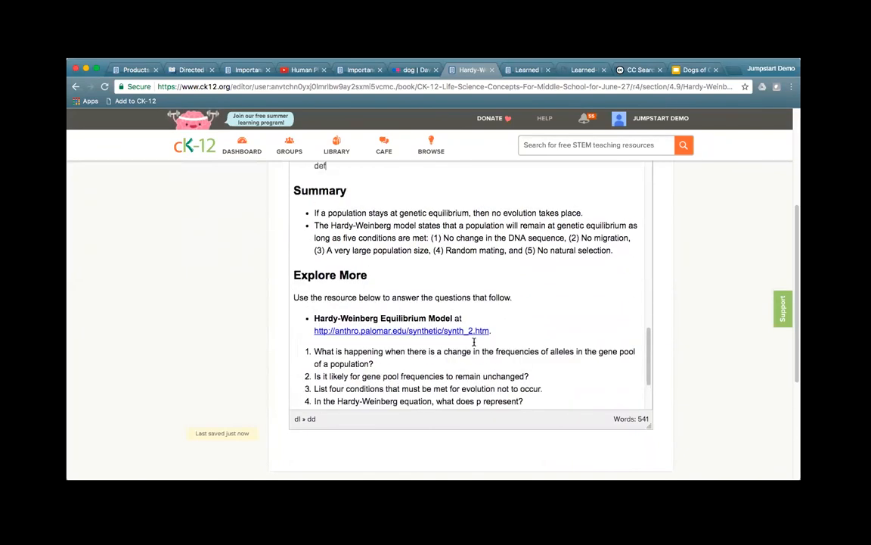
pyautogui.scroll(2, 688, 304)
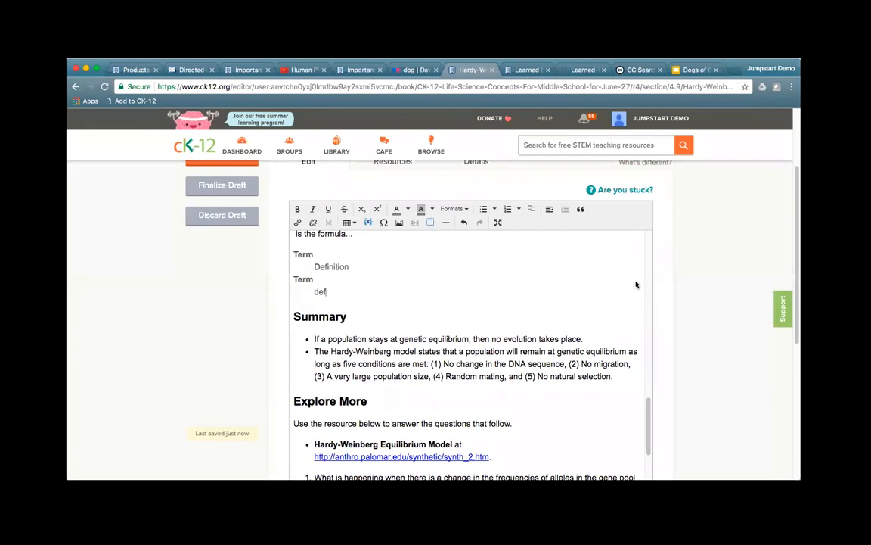
pyautogui.click(354, 224)
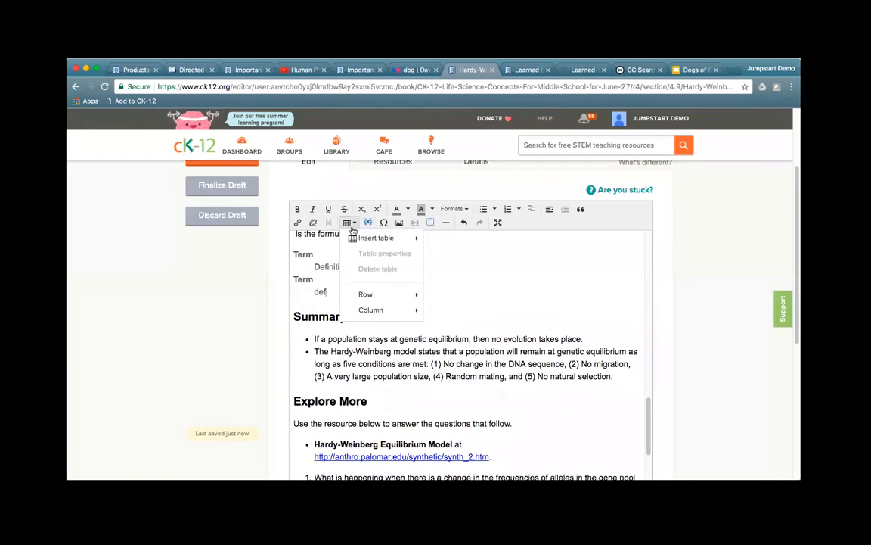
pyautogui.moveTo(361, 238)
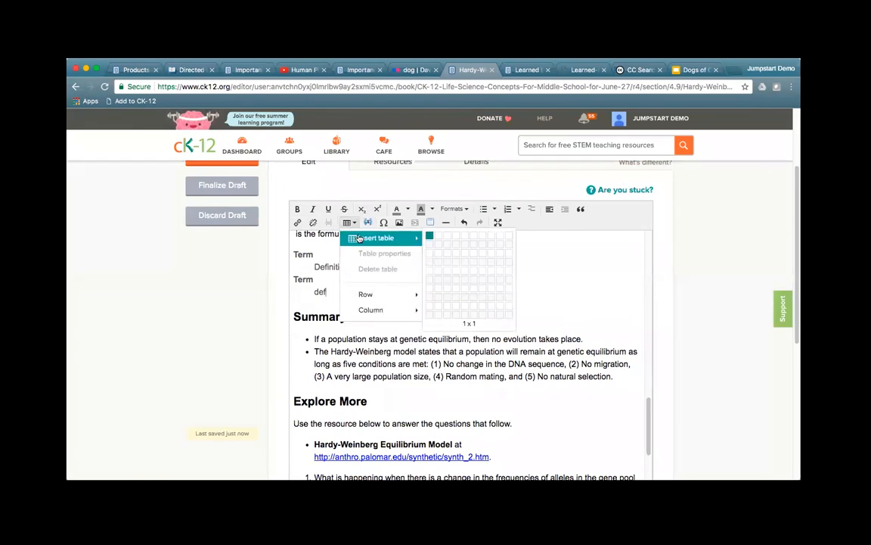
pyautogui.click(445, 244)
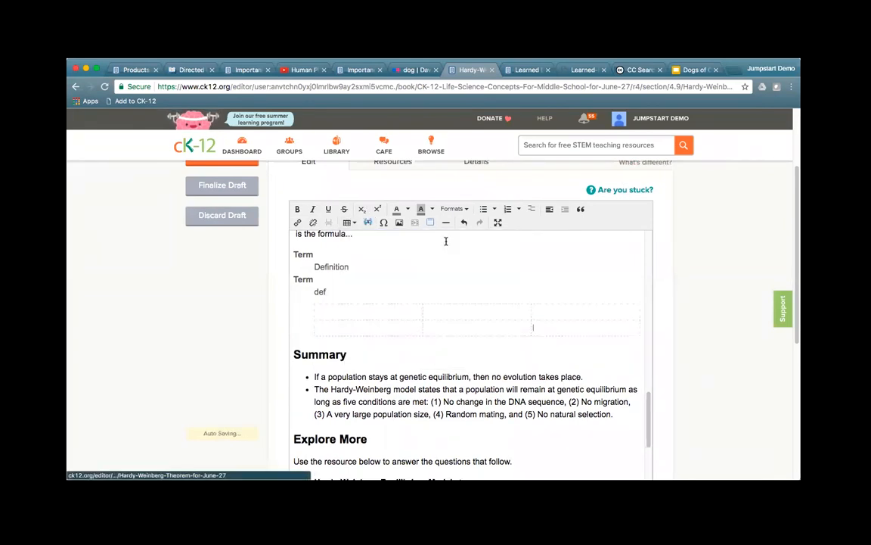
# Step: Give the table a border and a caption reading 'Table Caption'
pyautogui.rightClick(371, 310)
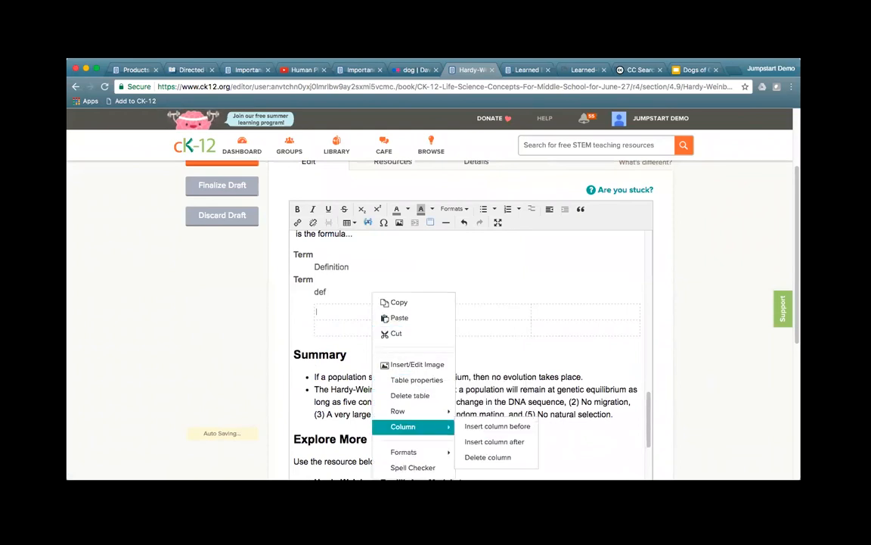
pyautogui.moveTo(416, 411)
pyautogui.moveTo(408, 426)
pyautogui.click(431, 380)
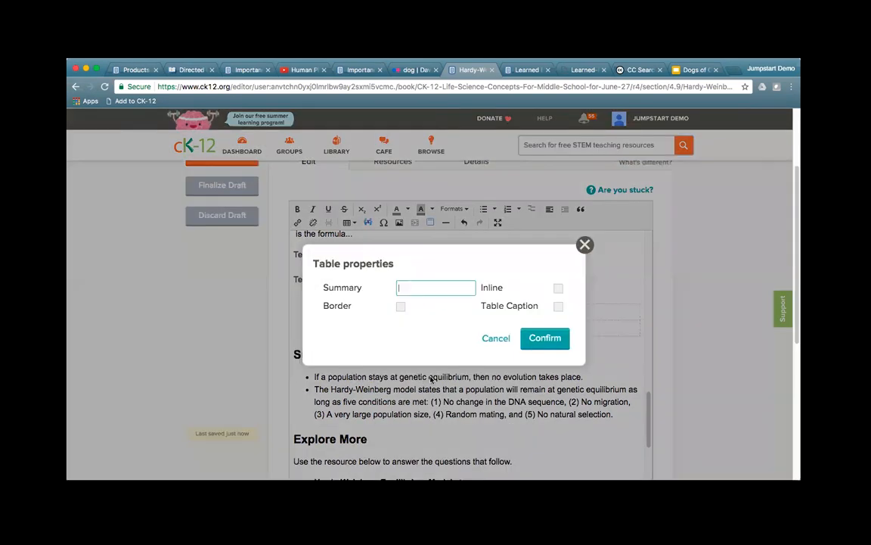
pyautogui.click(402, 307)
pyautogui.click(559, 307)
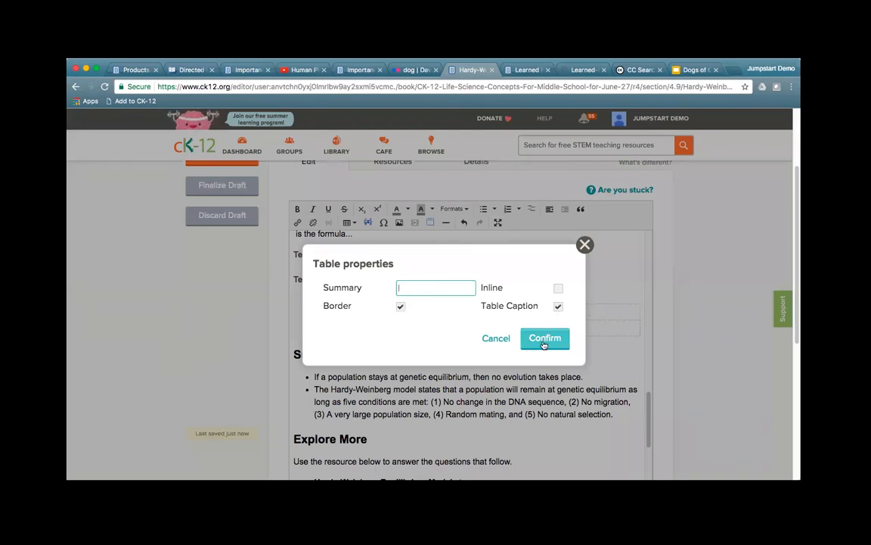
pyautogui.click(544, 339)
pyautogui.write('Table')
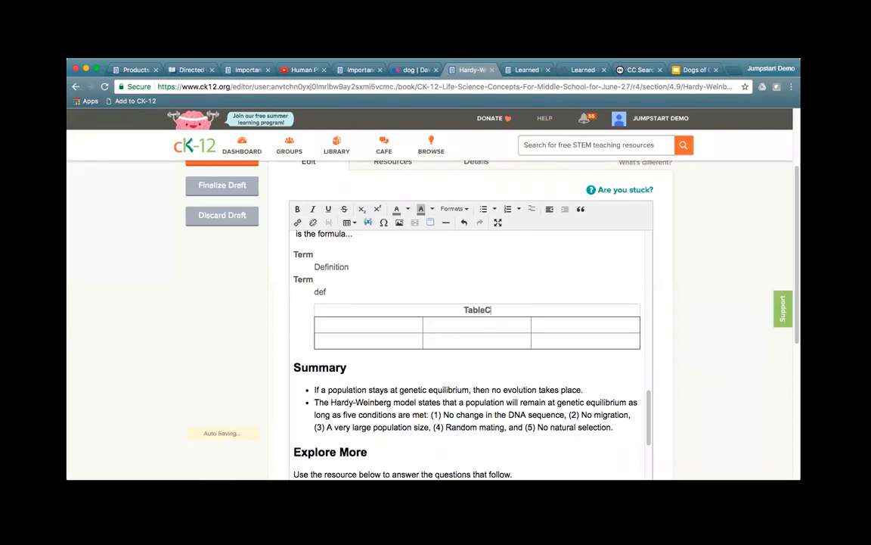
pyautogui.write(' Caption')
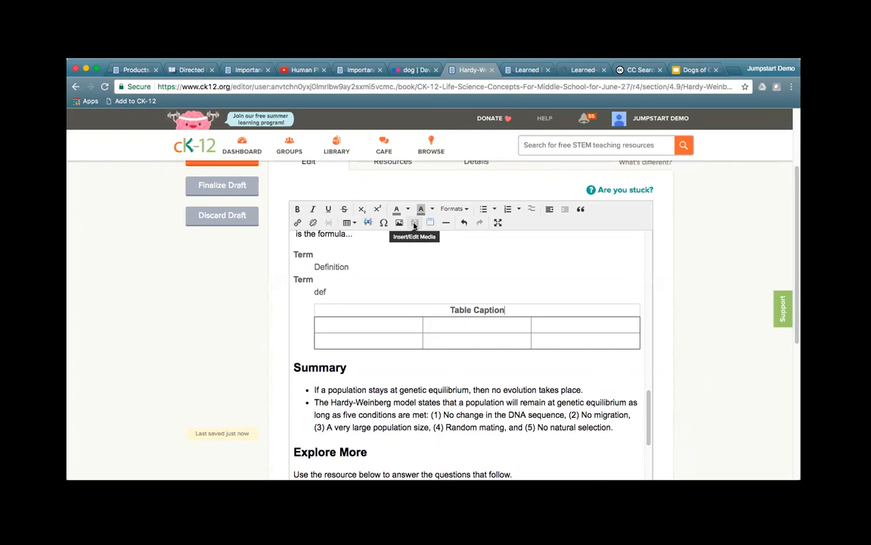
pyautogui.click(369, 238)
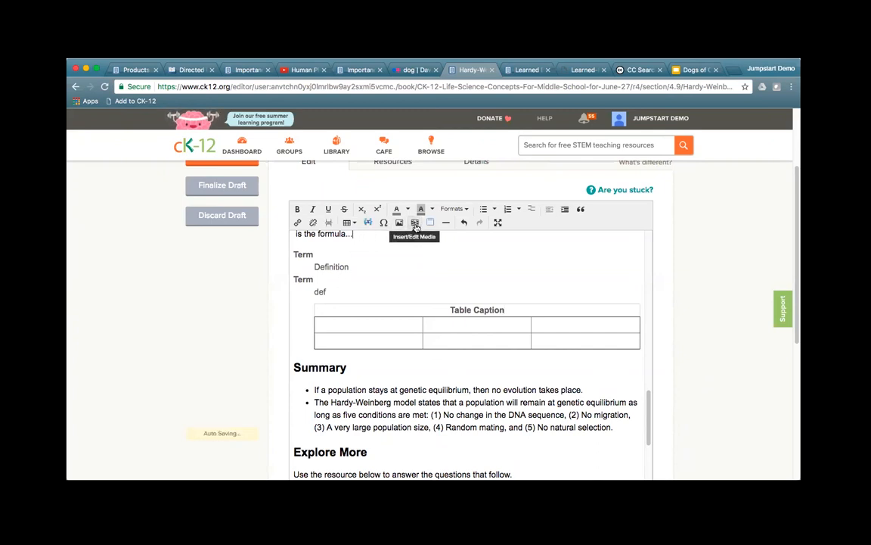
# Step: Insert an element box on a new line after 'population.' and head it Hardy-Weinberg
pyautogui.scroll(3, 454, 305)
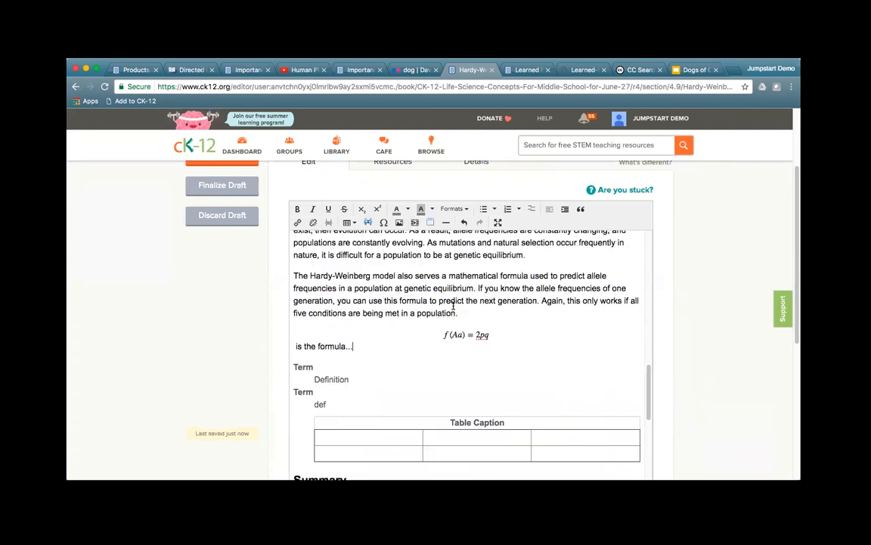
pyautogui.click(477, 313)
pyautogui.press('Return')
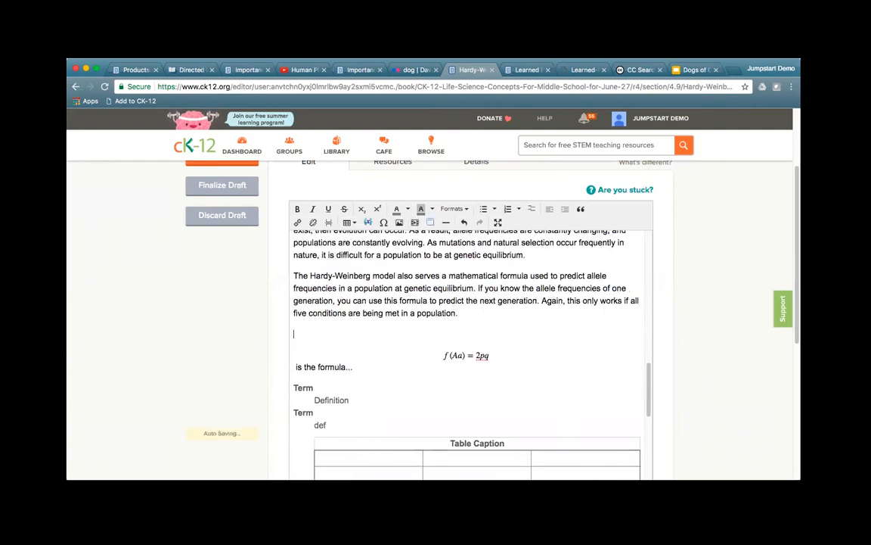
pyautogui.click(431, 224)
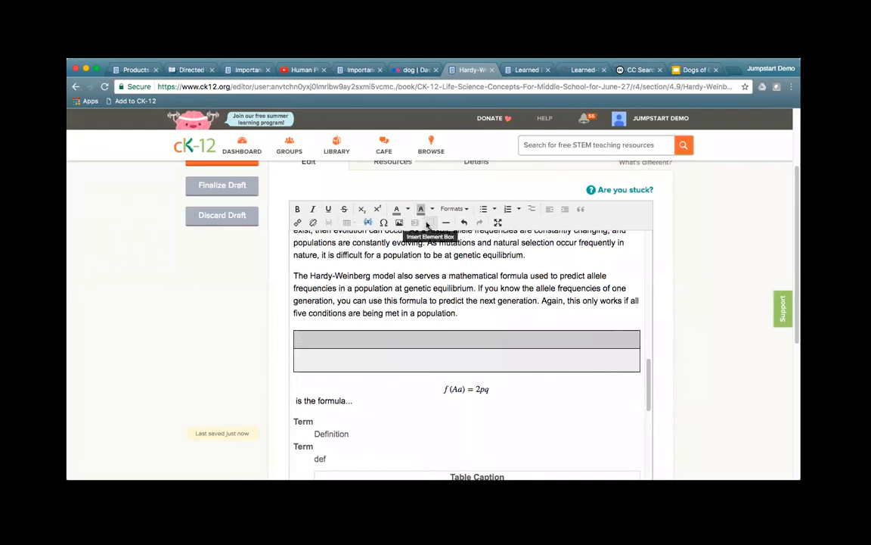
pyautogui.write('Hardy-Weinberg')
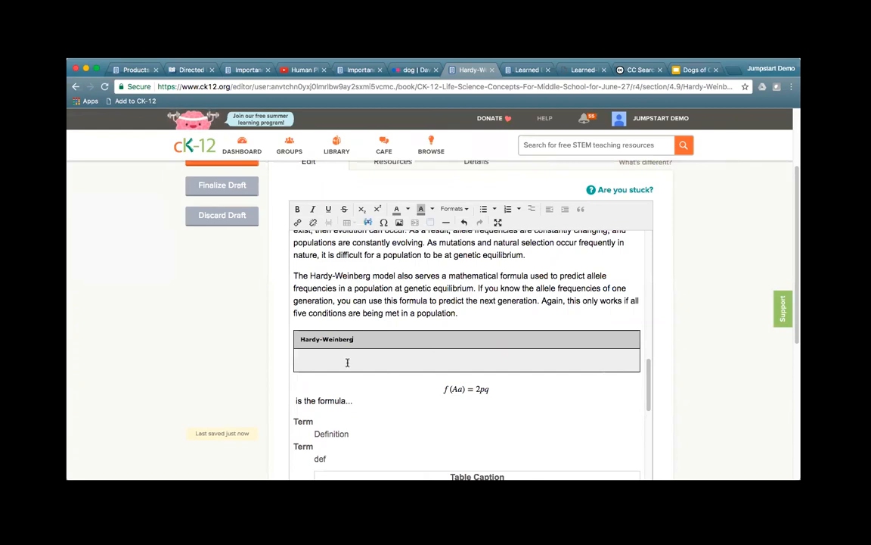
# Step: Build f(x) = x² in the Math Editor using the x² template and add it to the box
pyautogui.click(368, 221)
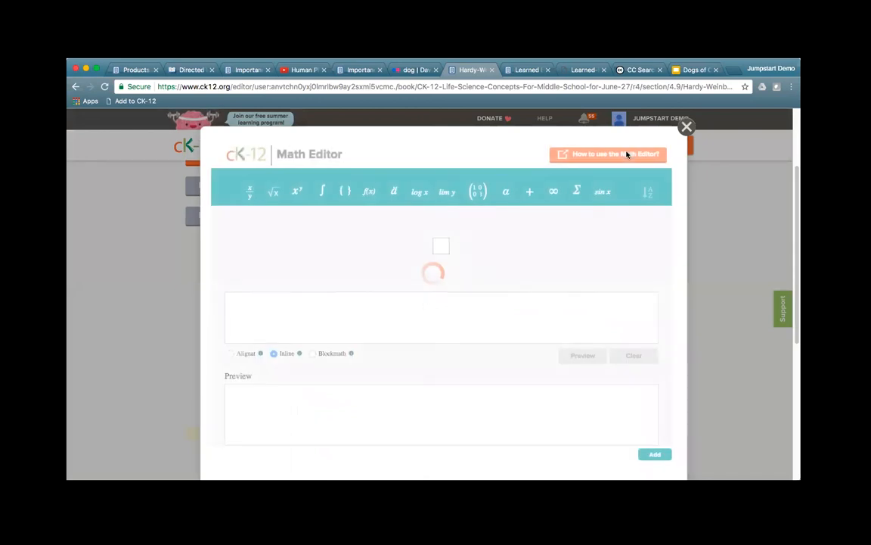
pyautogui.write('f(')
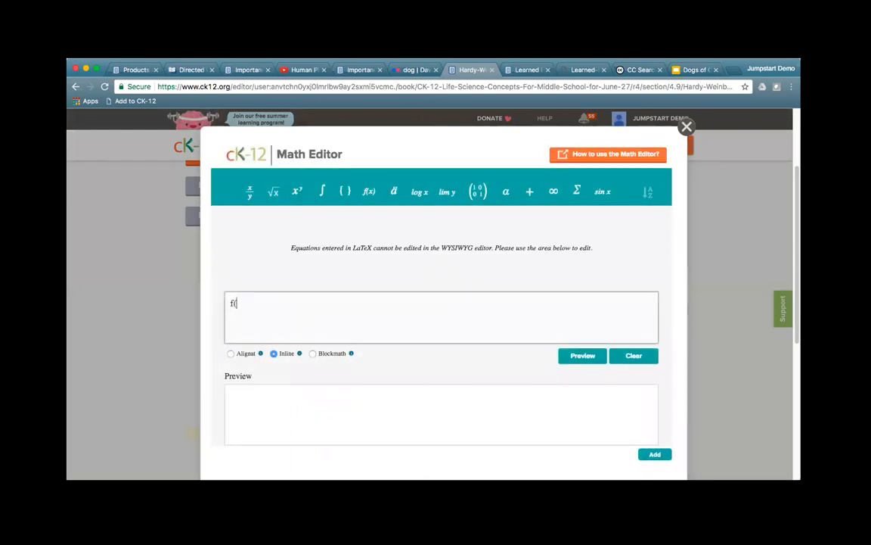
pyautogui.write('x) = p')
pyautogui.click(296, 192)
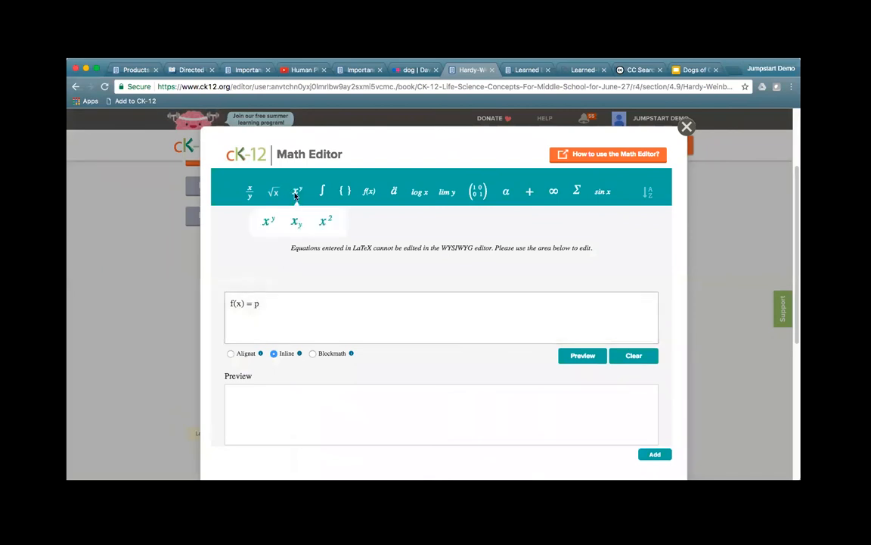
pyautogui.click(325, 221)
pyautogui.click(259, 304)
pyautogui.press('BackSpace')
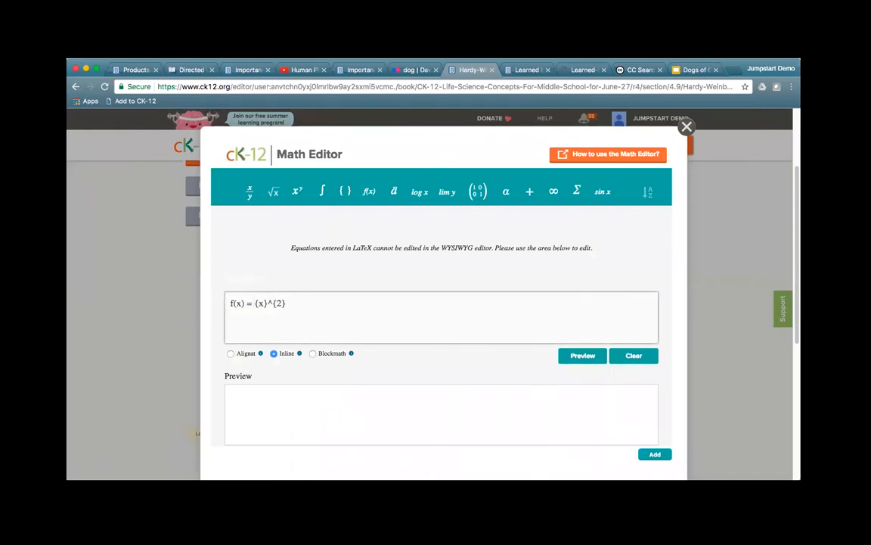
pyautogui.click(655, 454)
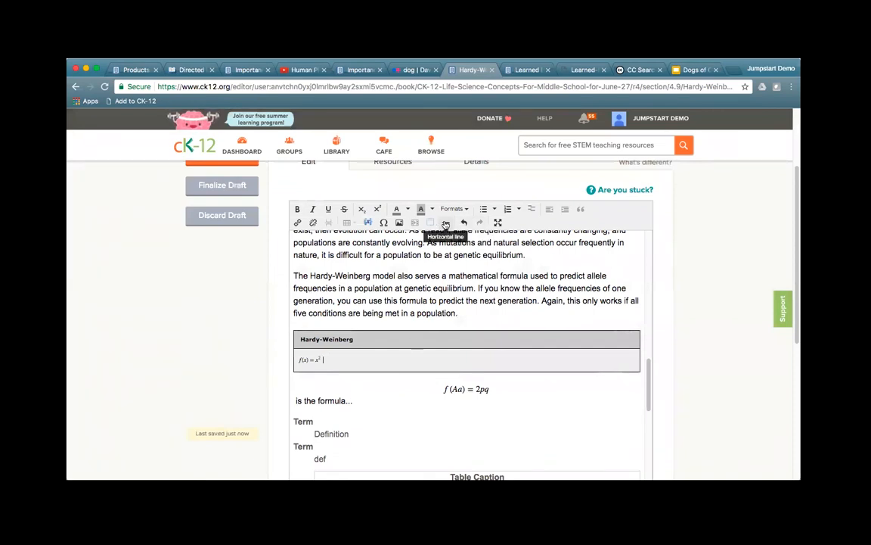
# Step: Start a new paragraph after 'is the formula...'
pyautogui.scroll(-3, 454, 395)
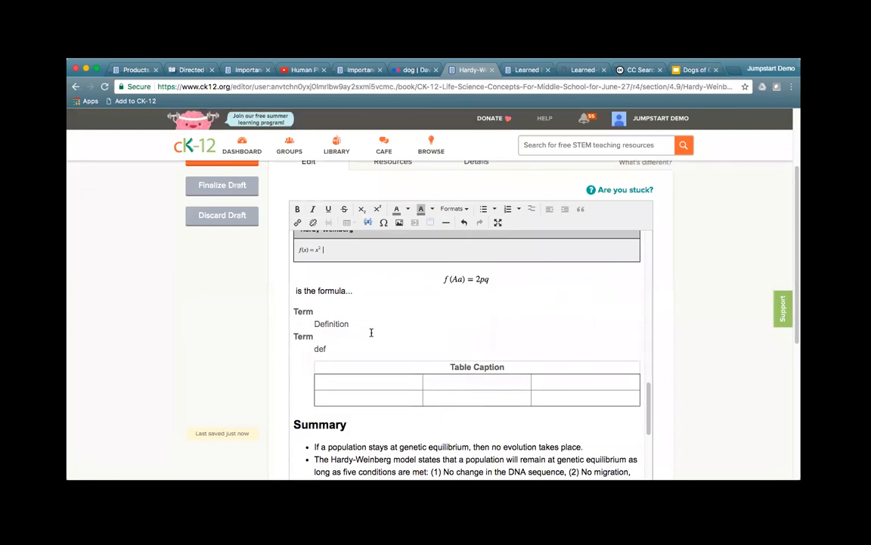
pyautogui.click(375, 294)
pyautogui.press('Return')
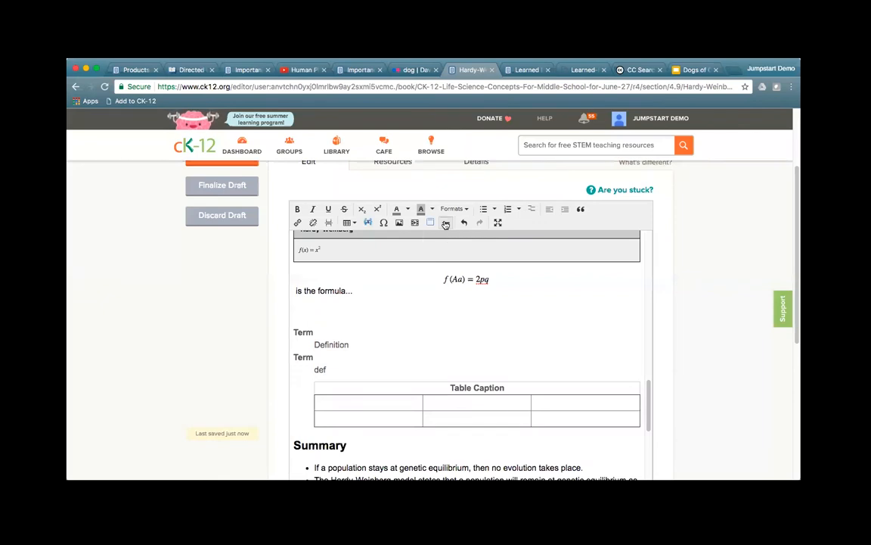
# Step: Insert a horizontal rule and an empty paragraph below the 'is the formula...' text, above the term list
pyautogui.click(446, 223)
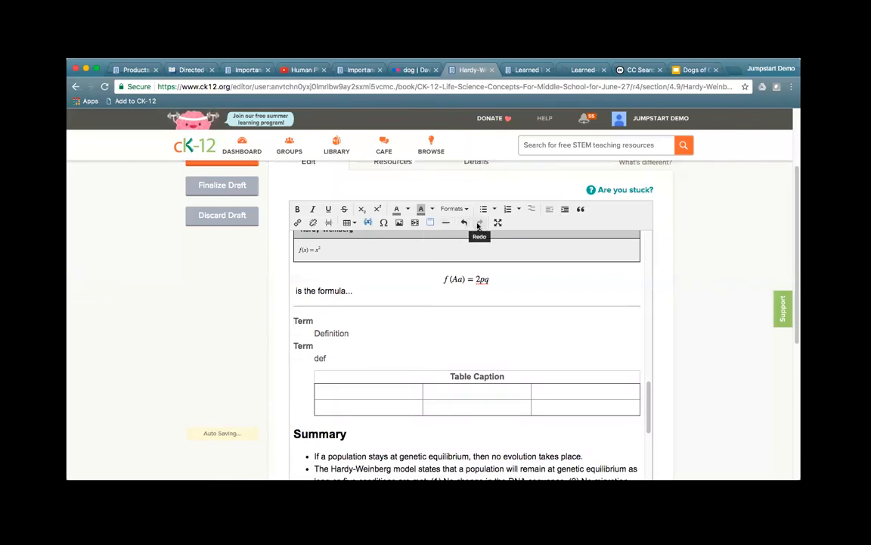
pyautogui.press('Return')
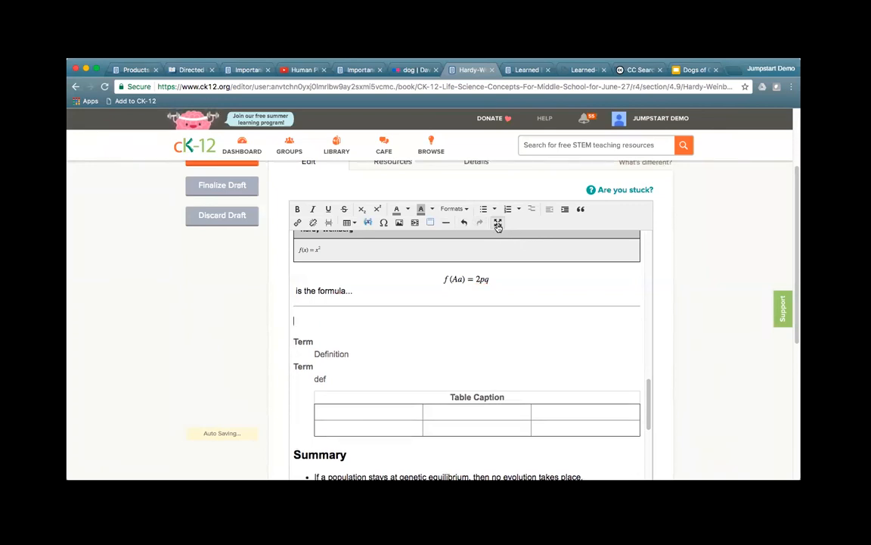
pyautogui.click(498, 223)
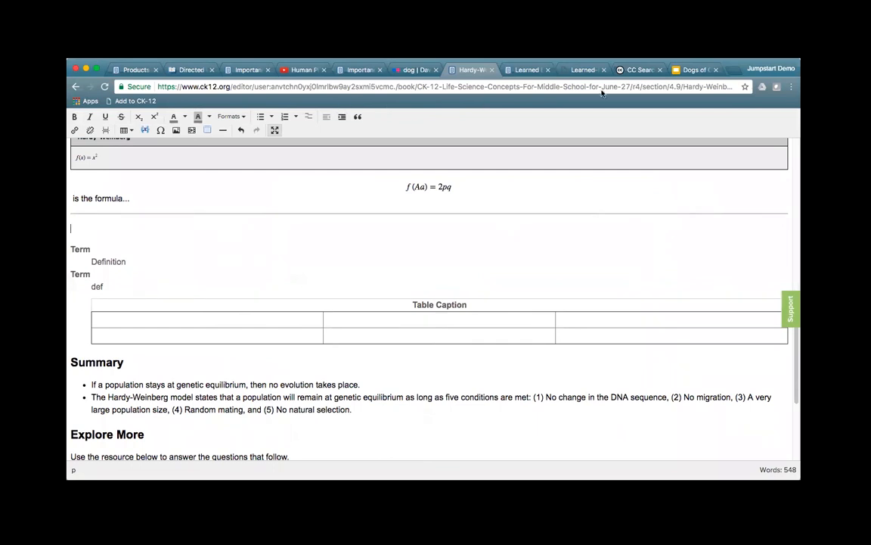
pyautogui.click(274, 130)
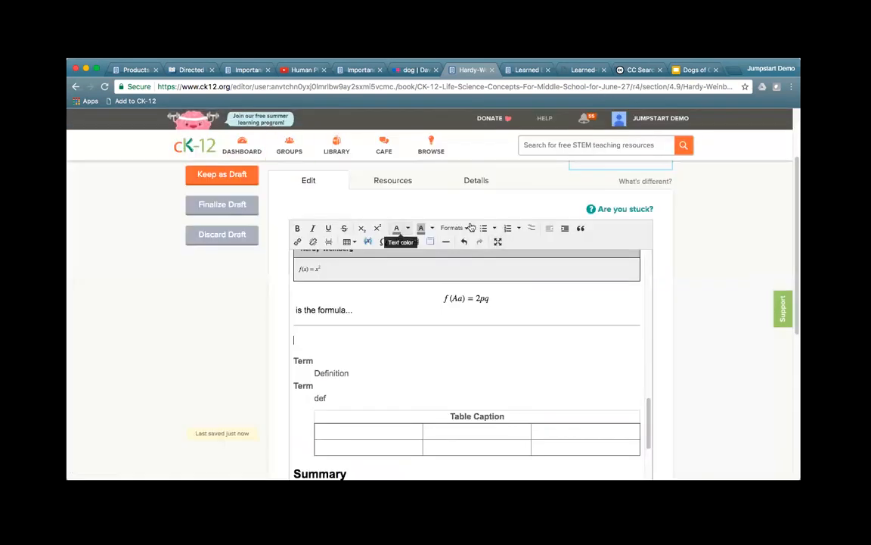
# Step: Finalize the Hardy-Weinberg draft and move to the Learned Behavior of Animals - Image Demo lesson
pyautogui.click(224, 204)
pyautogui.click(475, 346)
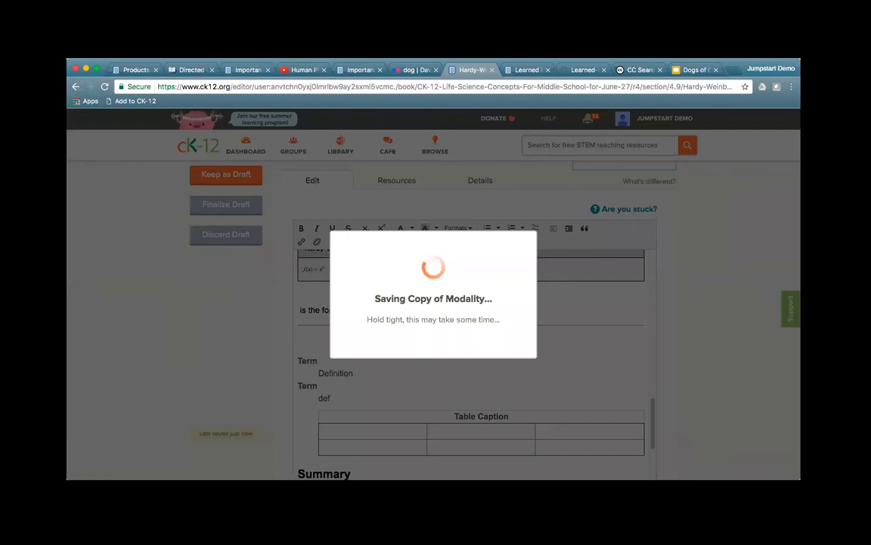
pyautogui.click(522, 69)
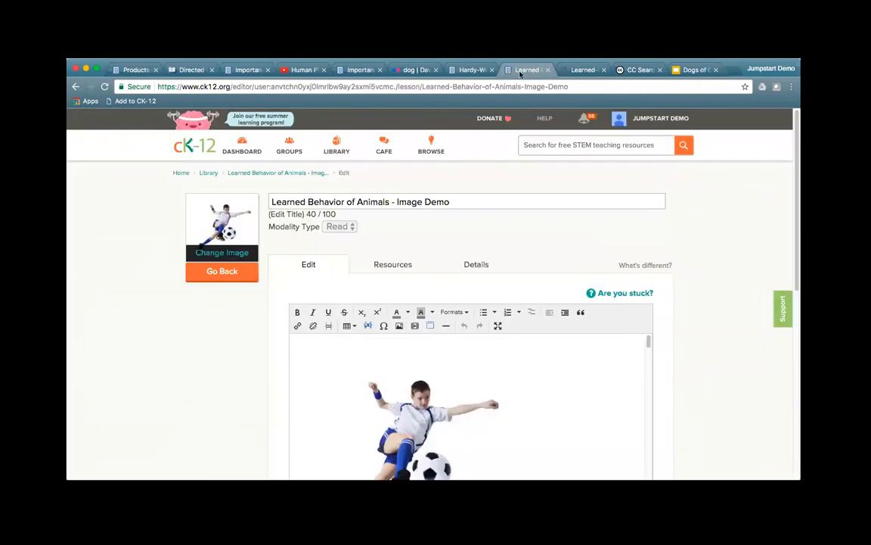
pyautogui.click(395, 266)
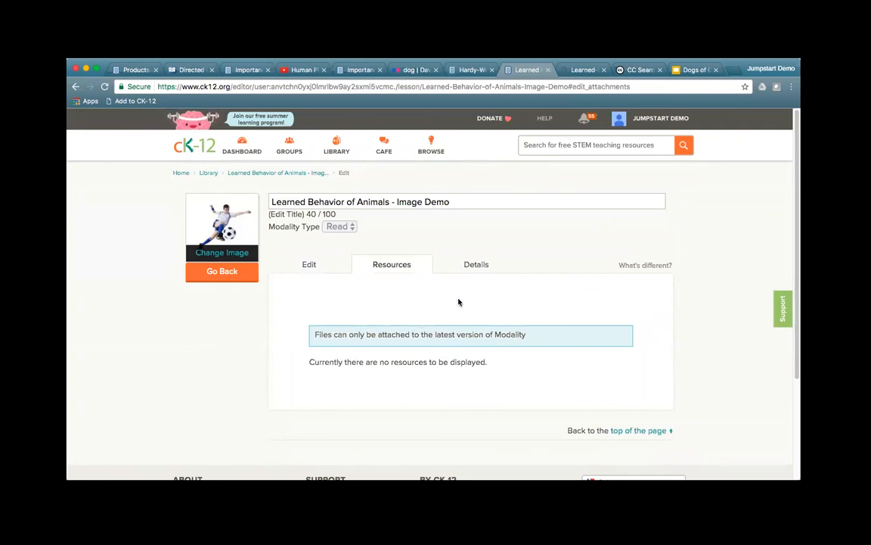
pyautogui.click(471, 264)
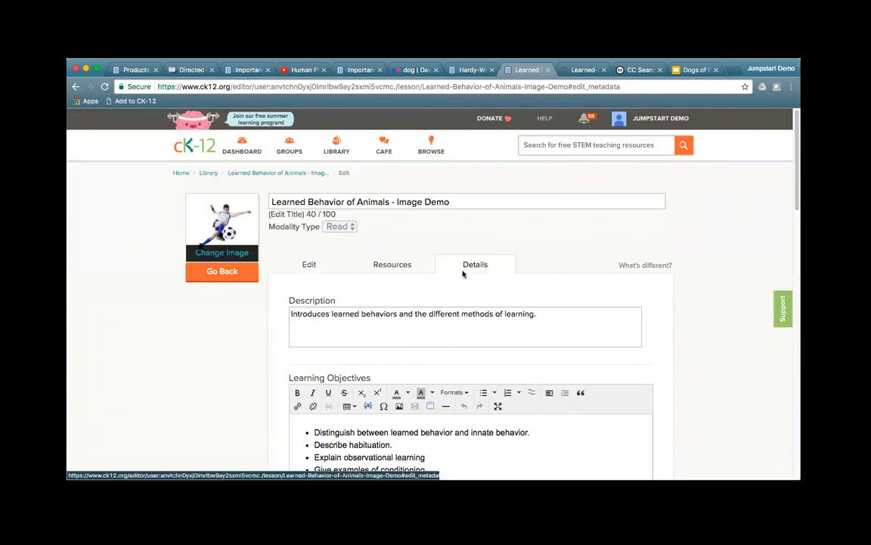
pyautogui.scroll(-2, 709, 392)
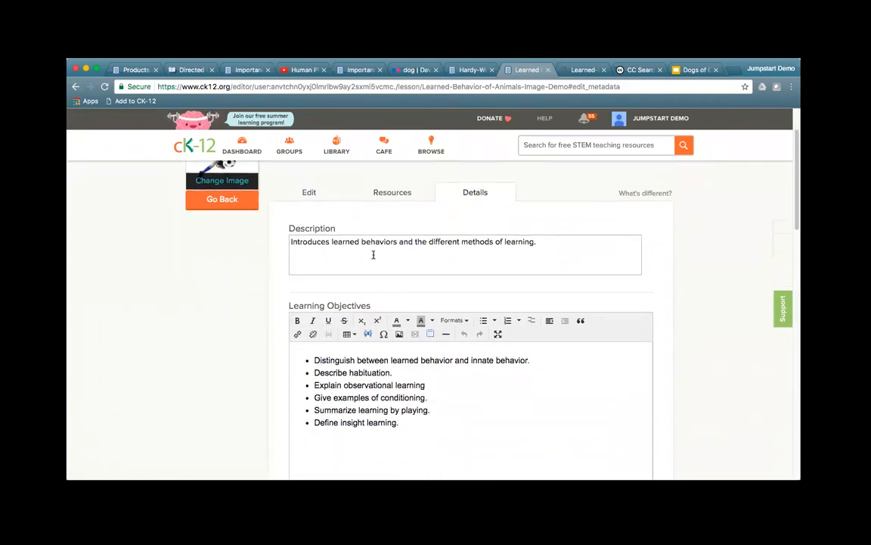
pyautogui.scroll(-5, 721, 406)
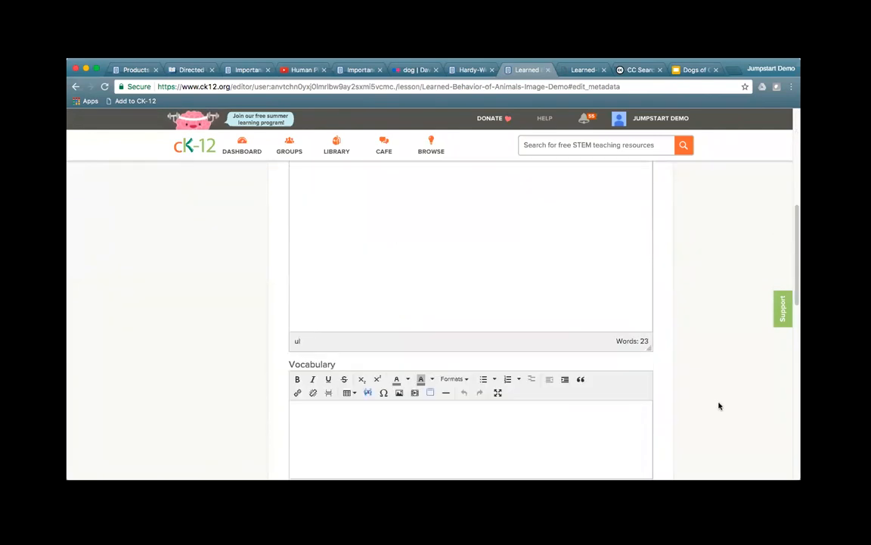
pyautogui.scroll(-4, 719, 406)
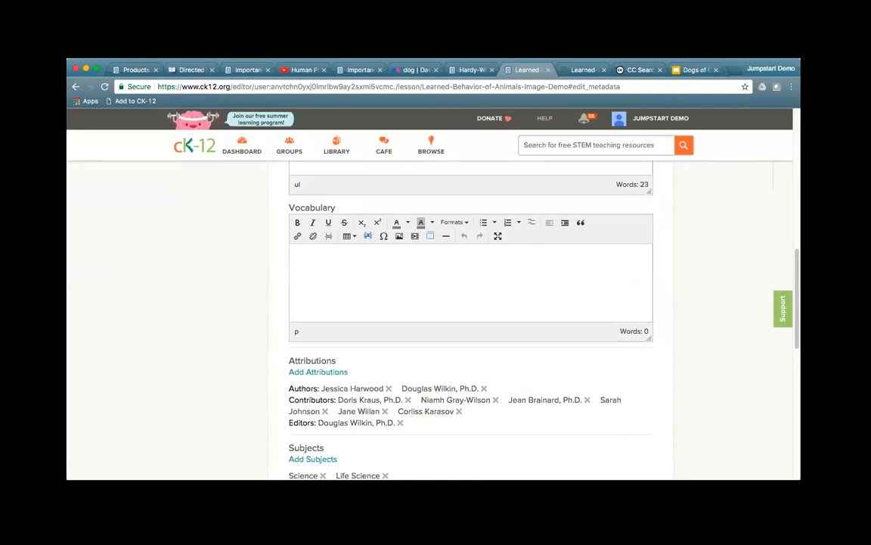
pyautogui.scroll(-2, 470, 317)
pyautogui.scroll(-3, 471, 318)
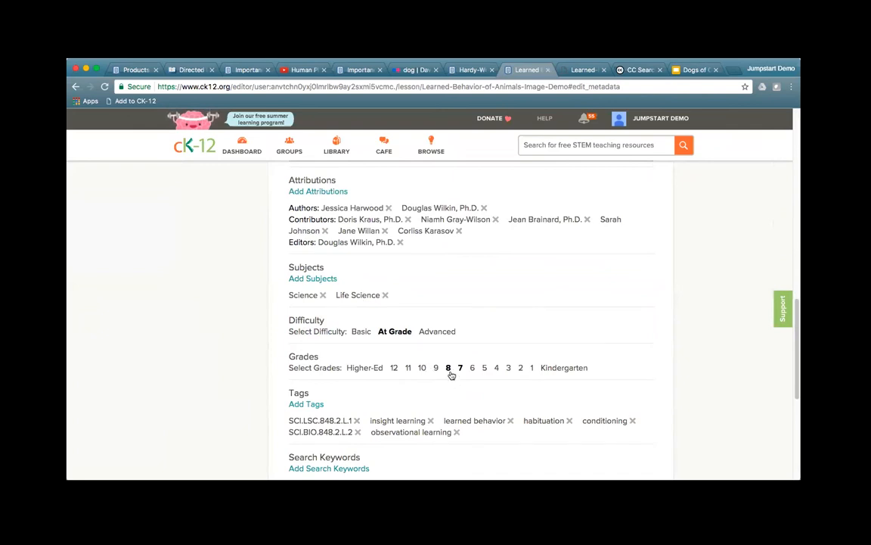
pyautogui.scroll(-6, 452, 375)
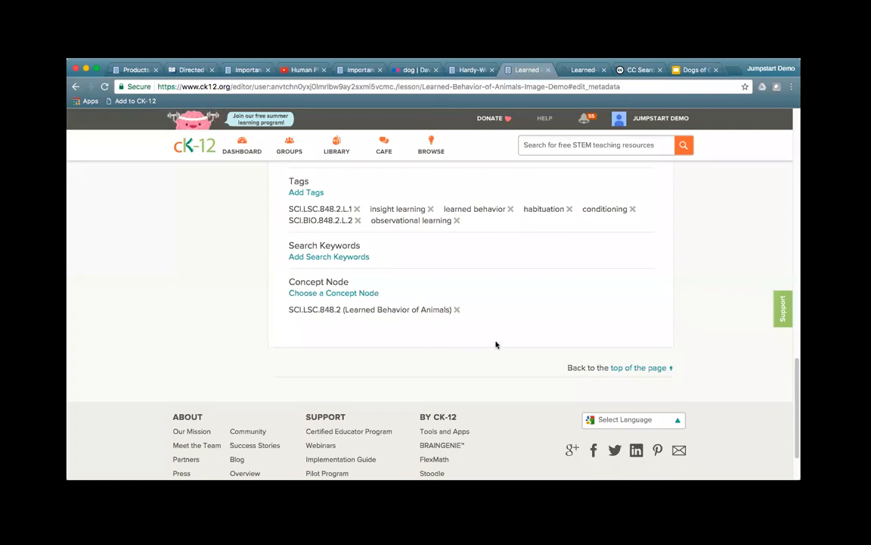
pyautogui.moveTo(349, 312); pyautogui.dragTo(452, 310)
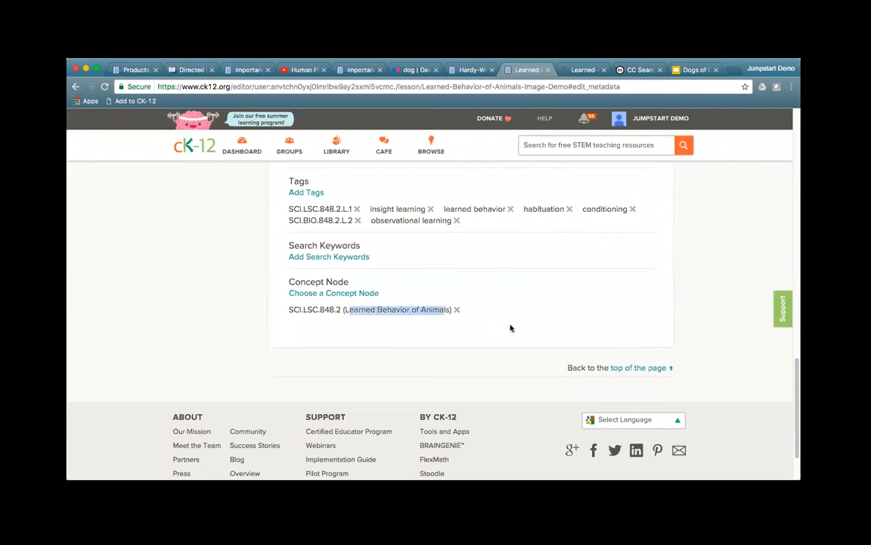
pyautogui.scroll(1, 578, 351)
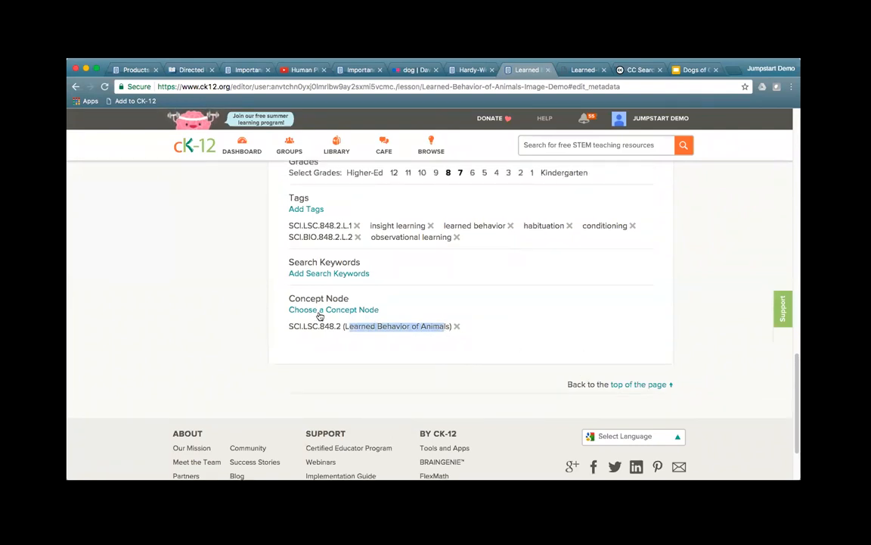
pyautogui.scroll(10, 498, 350)
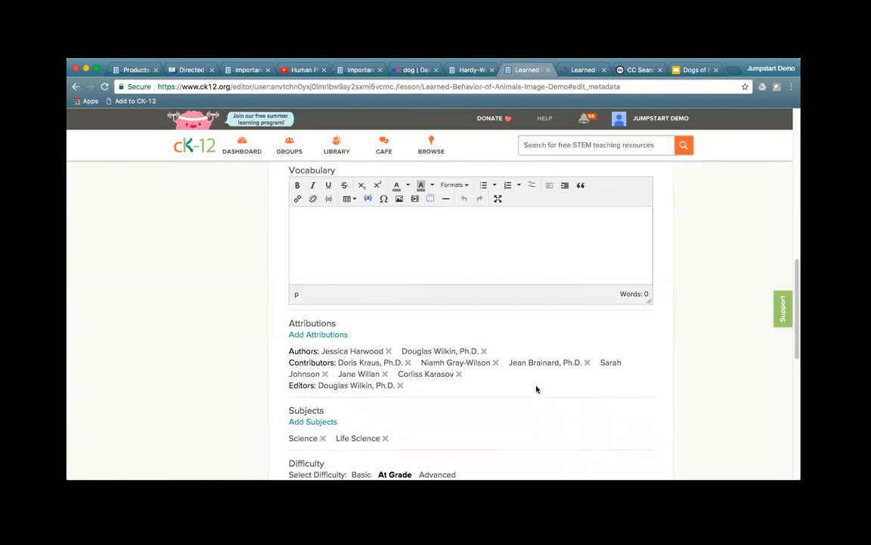
pyautogui.scroll(2, 720, 376)
pyautogui.scroll(10, 716, 377)
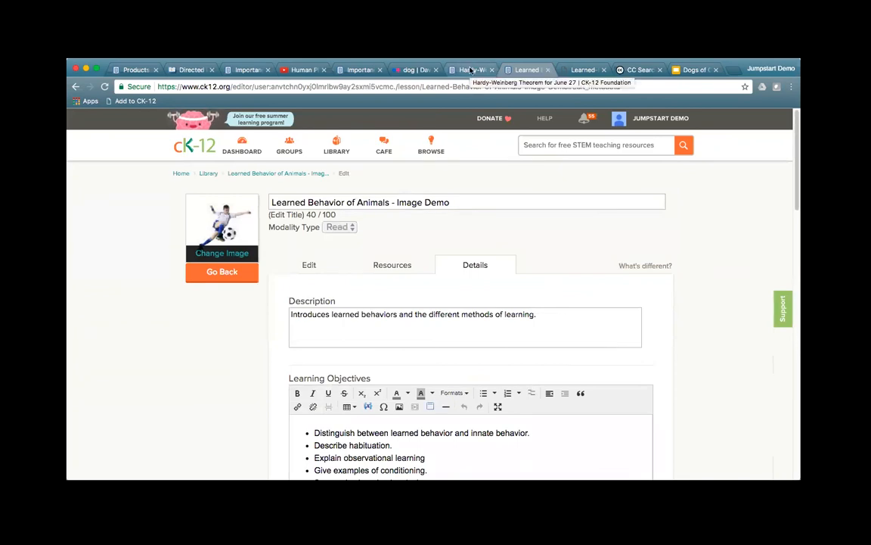
# Step: Scroll through the finished Hardy-Weinberg lesson, then go to its June 27 Life Science book page
pyautogui.click(470, 70)
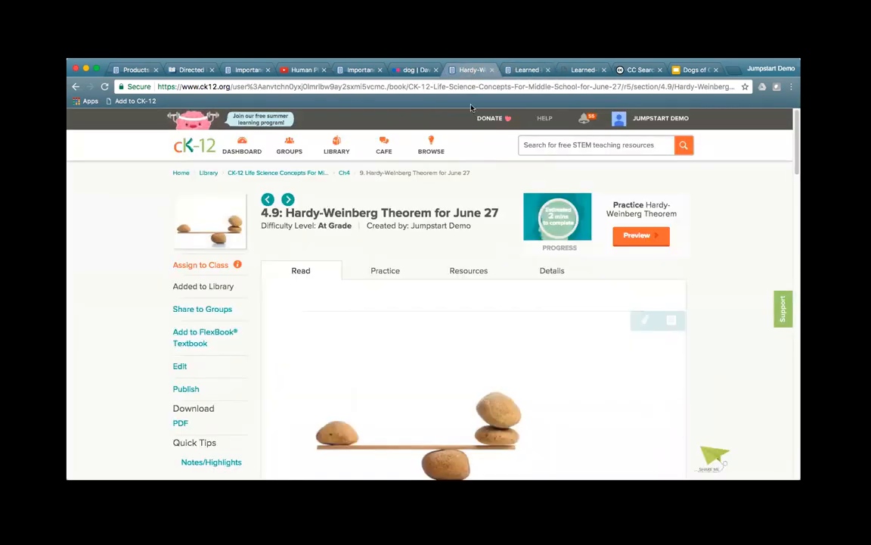
pyautogui.scroll(-10, 701, 364)
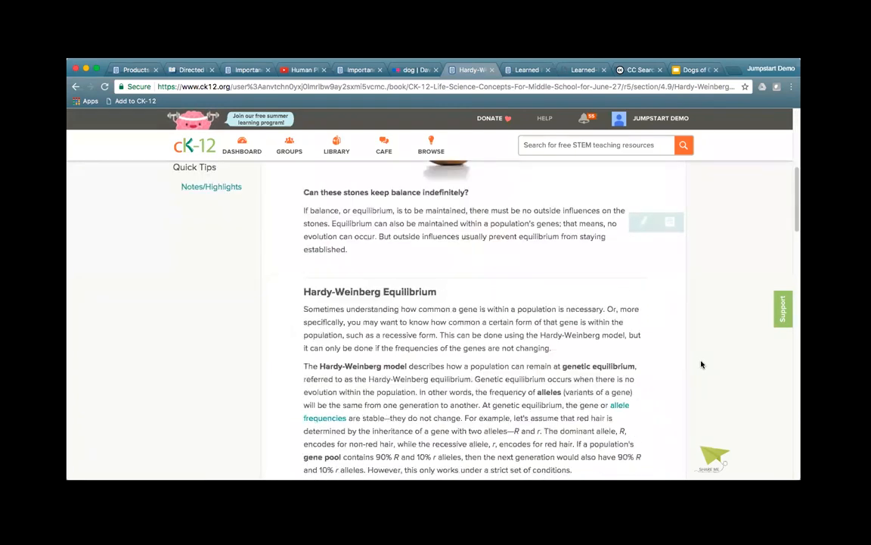
pyautogui.scroll(-5, 701, 365)
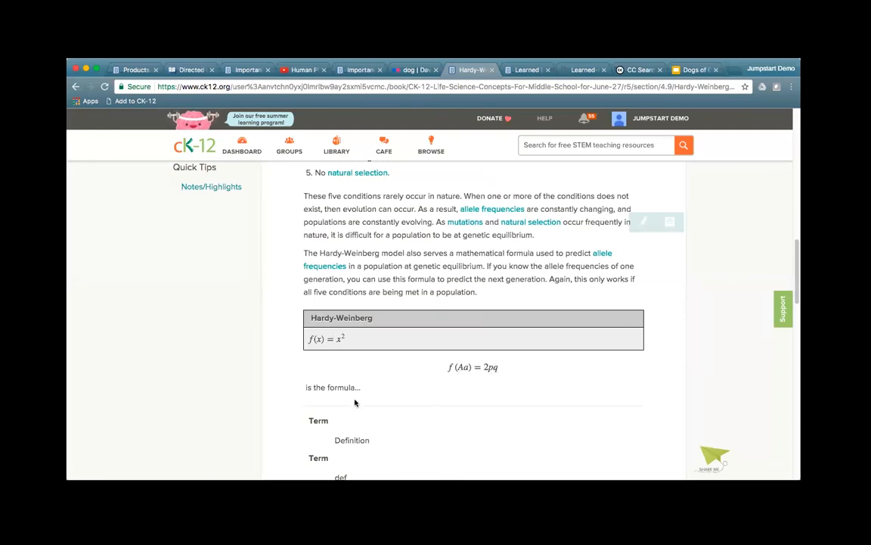
pyautogui.scroll(-3, 288, 284)
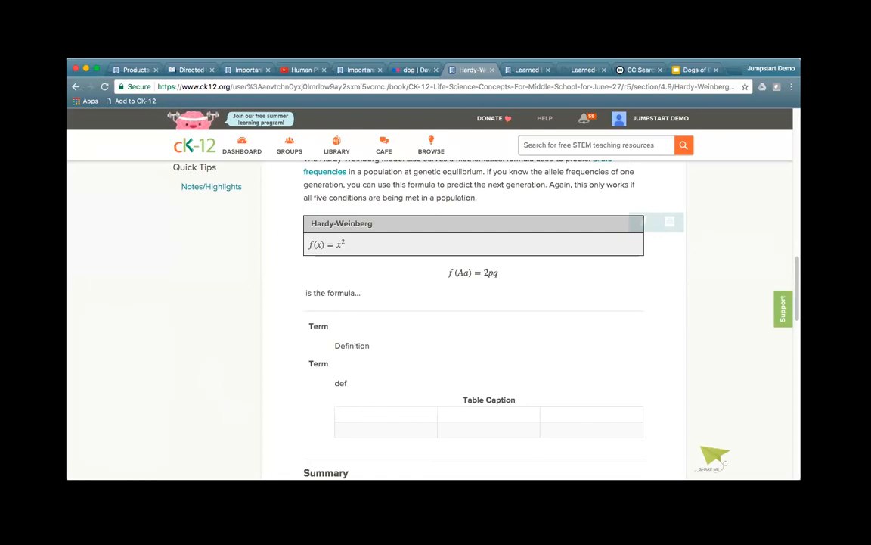
pyautogui.scroll(-2, 452, 349)
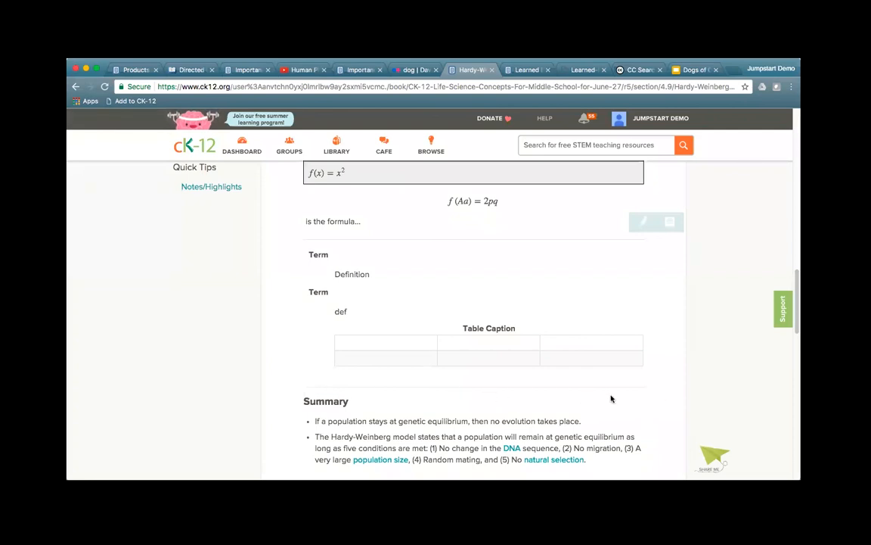
pyautogui.scroll(-3, 613, 401)
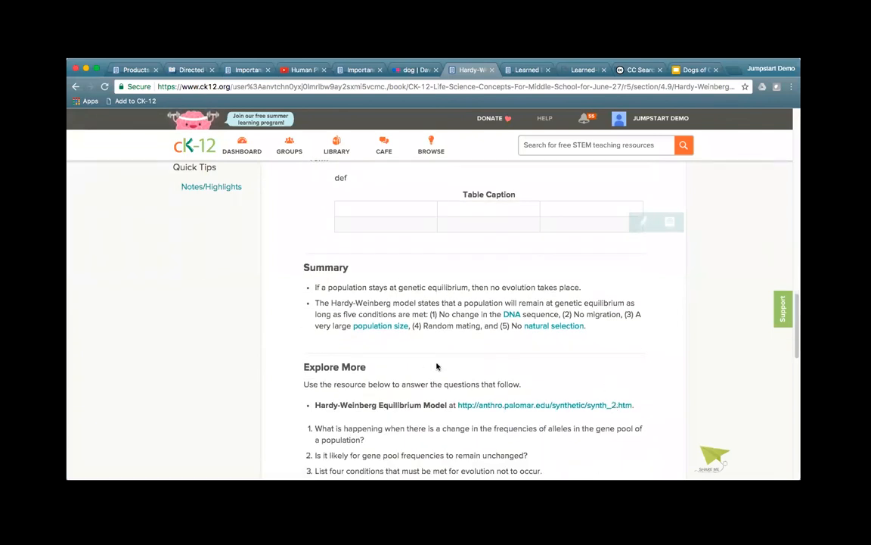
pyautogui.scroll(5, 437, 367)
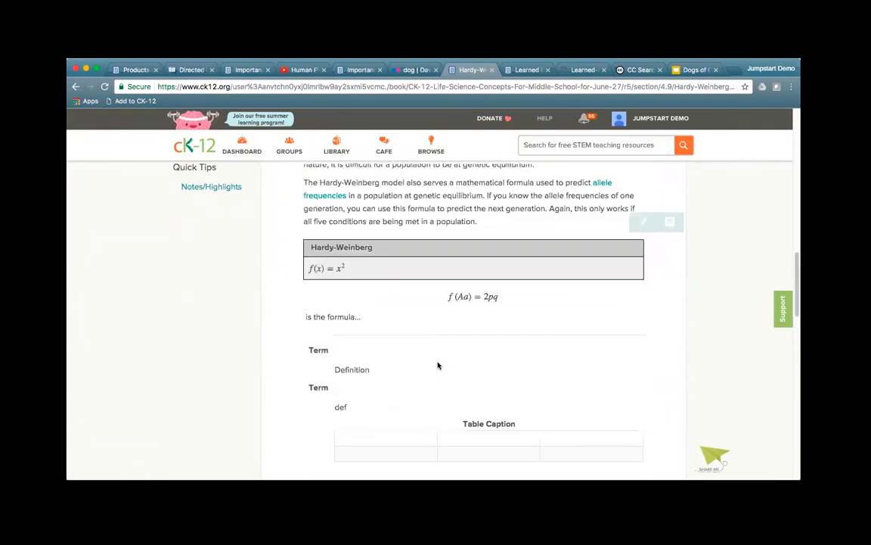
pyautogui.scroll(10, 439, 363)
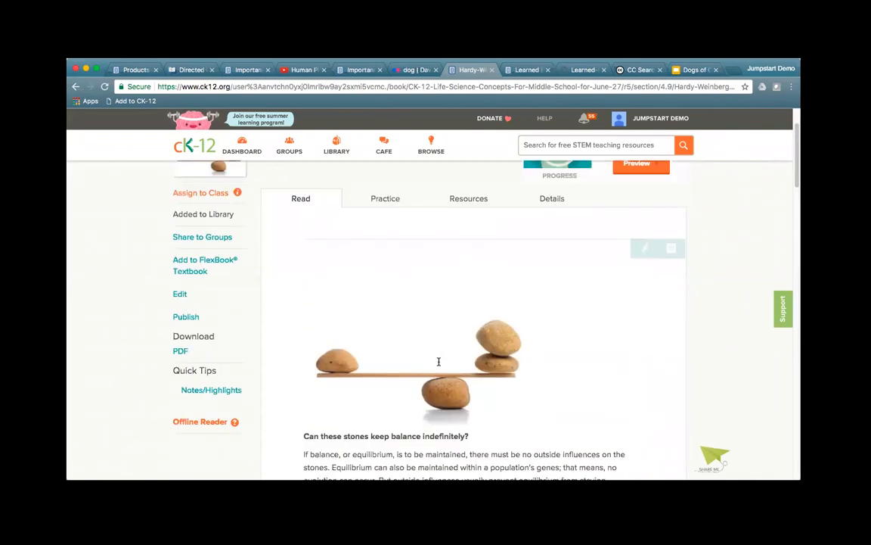
pyautogui.click(280, 175)
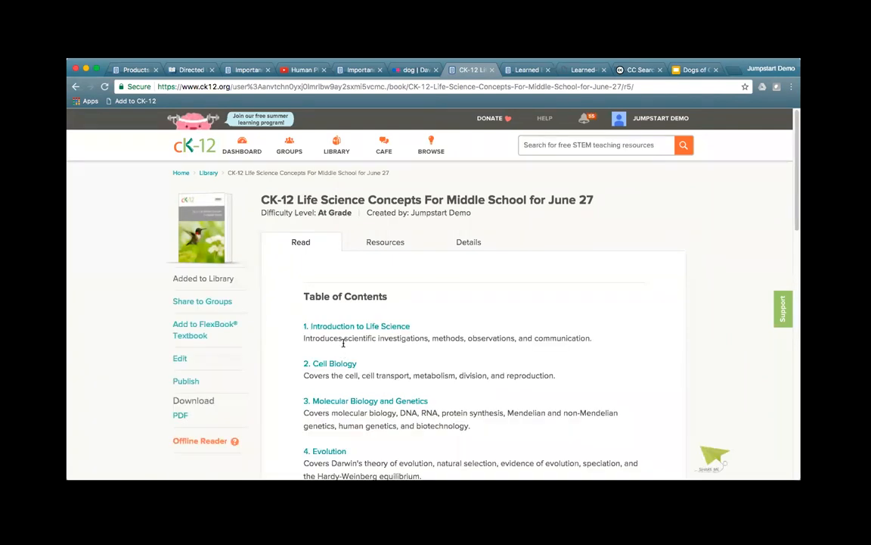
# Step: Edit the Life Science book, look over Resources and Details, then open Cell Biology's chapter settings
pyautogui.click(179, 360)
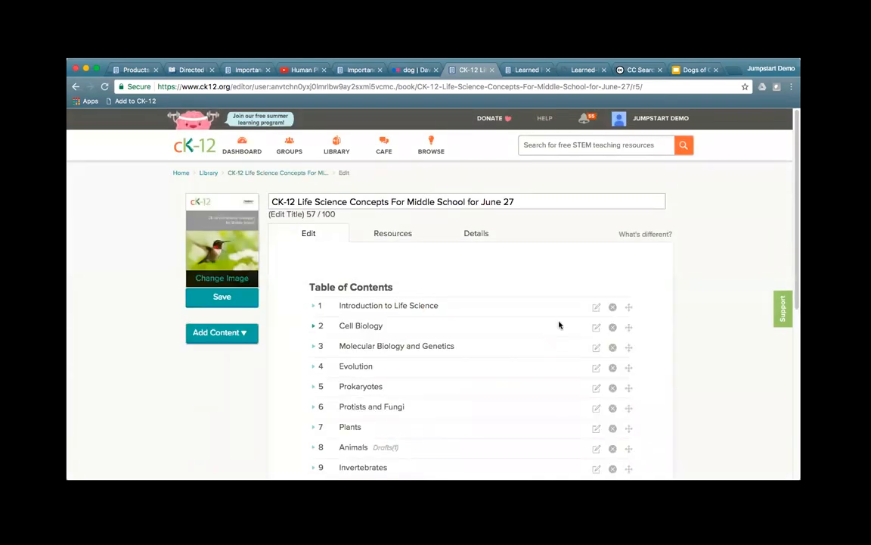
pyautogui.click(388, 236)
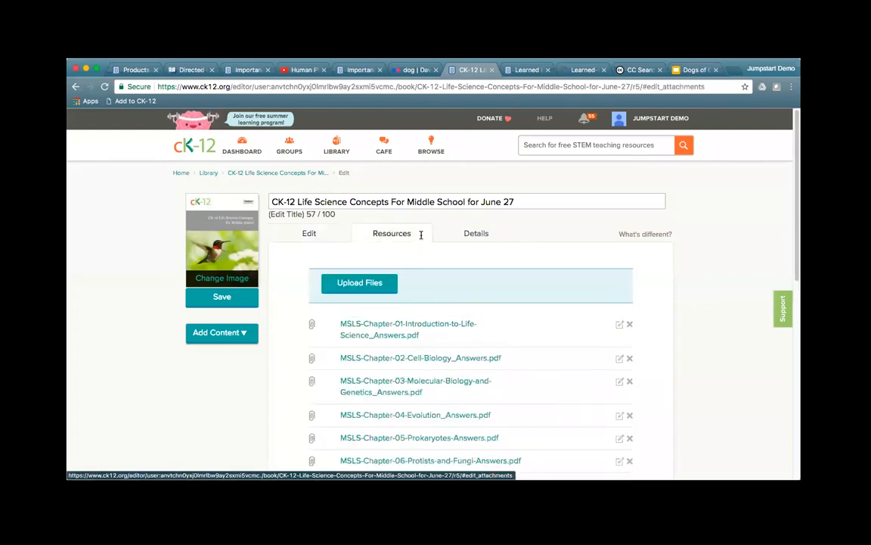
pyautogui.click(471, 235)
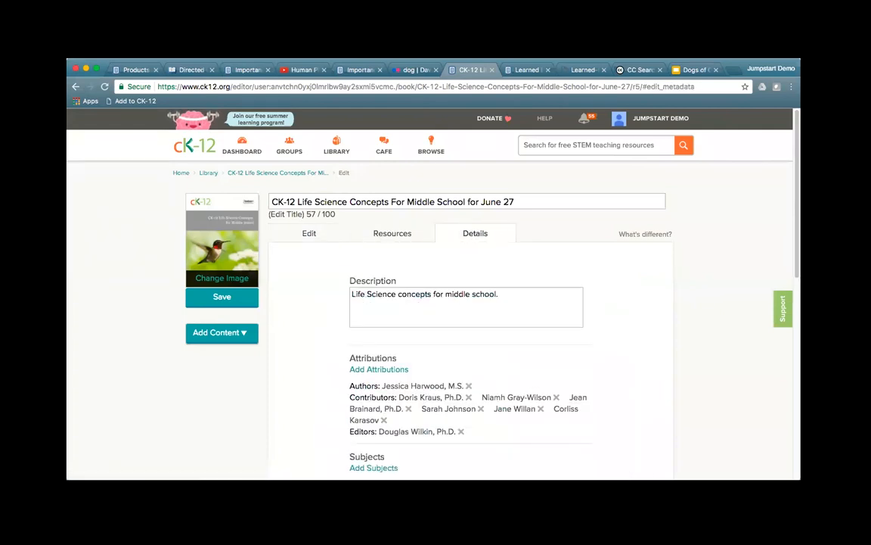
pyautogui.click(390, 235)
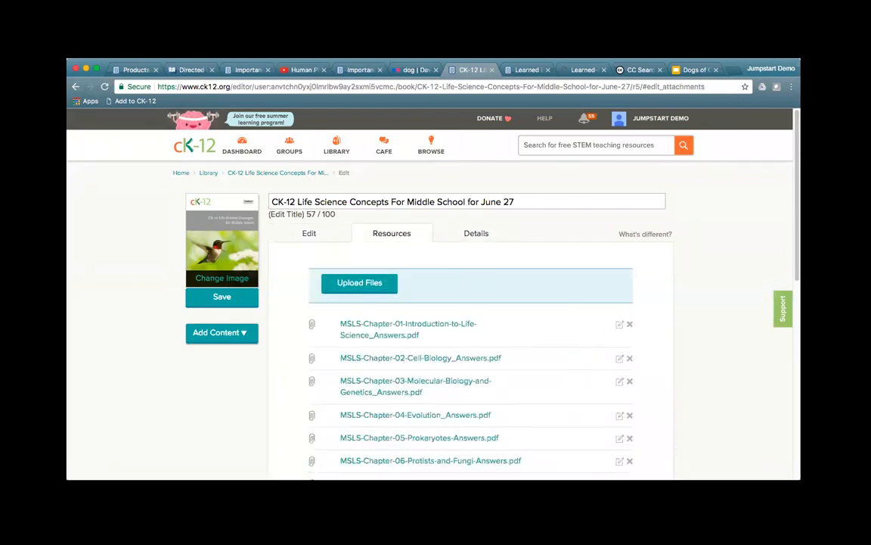
pyautogui.click(309, 234)
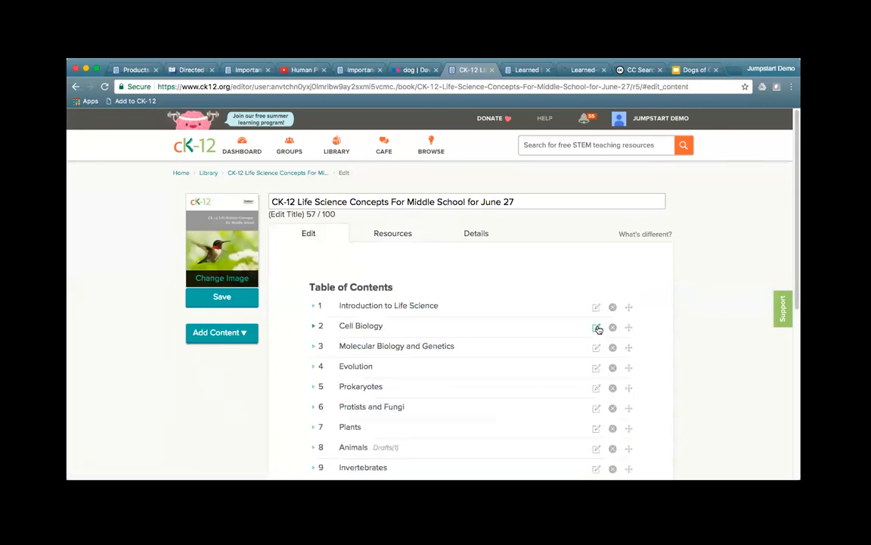
pyautogui.click(313, 327)
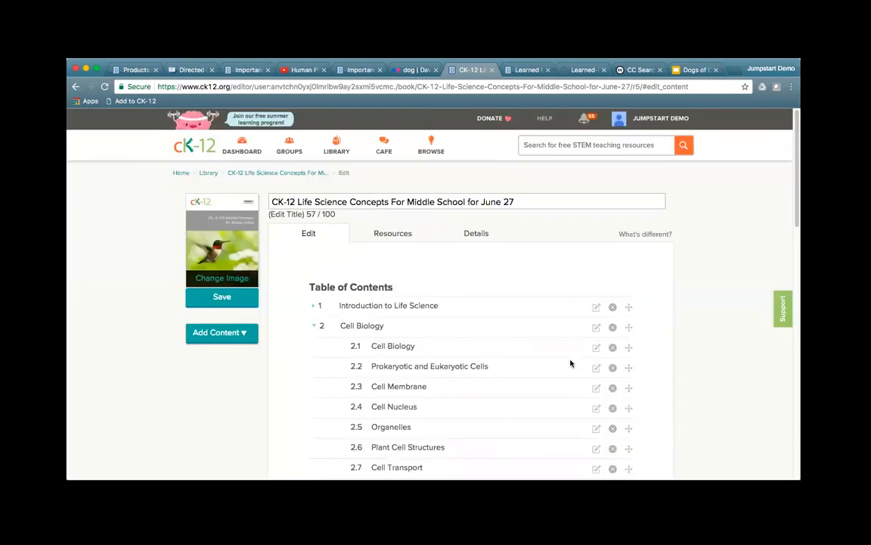
pyautogui.click(597, 327)
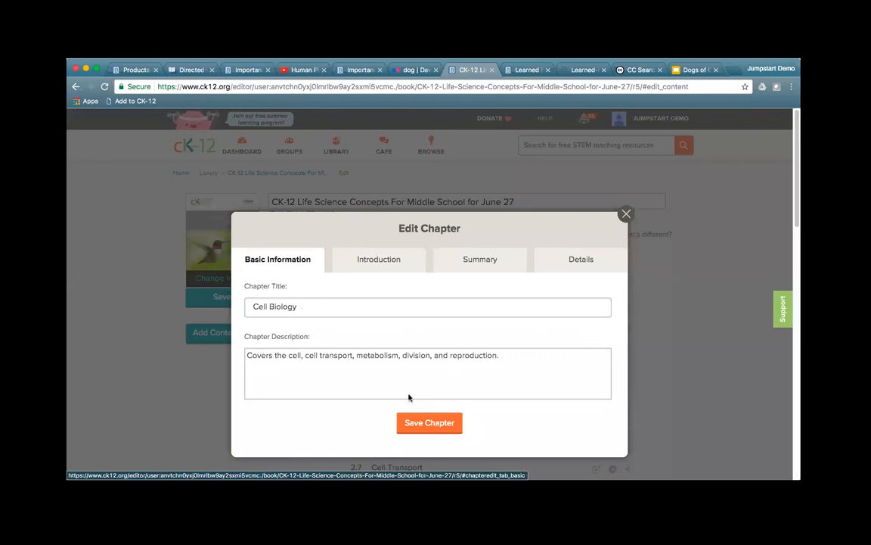
# Step: Review Cell Biology's Introduction, Summary and Details, then present the Keynote PUBLISHING slide
pyautogui.click(375, 258)
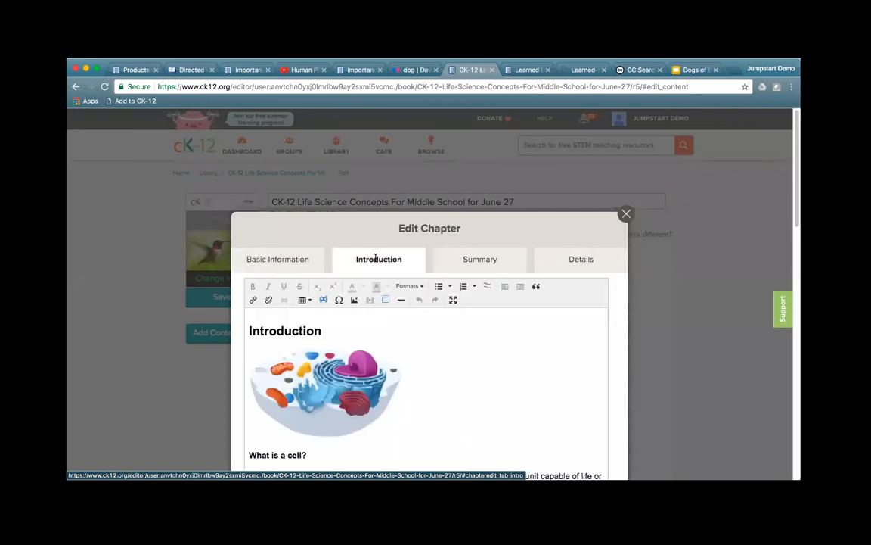
pyautogui.scroll(-3, 494, 389)
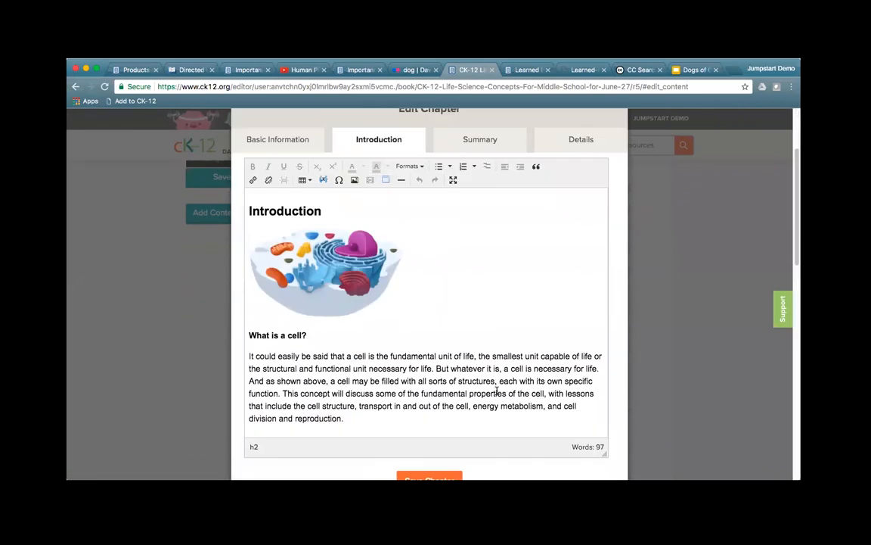
pyautogui.click(464, 147)
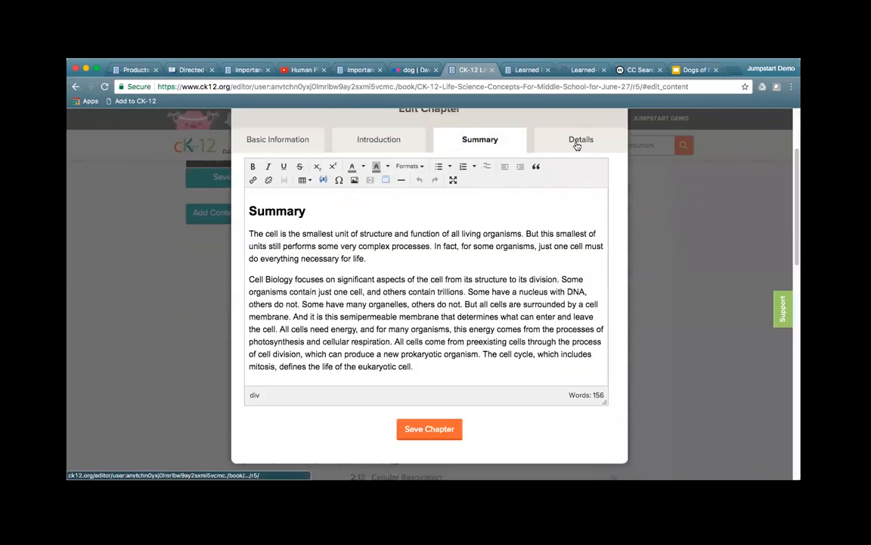
pyautogui.click(577, 142)
pyautogui.scroll(3, 673, 329)
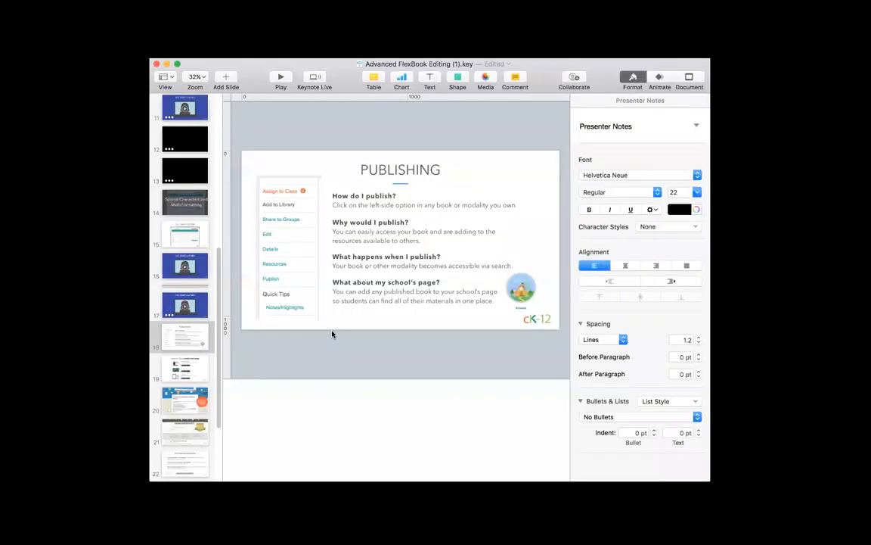
pyautogui.click(281, 78)
pyautogui.click(280, 78)
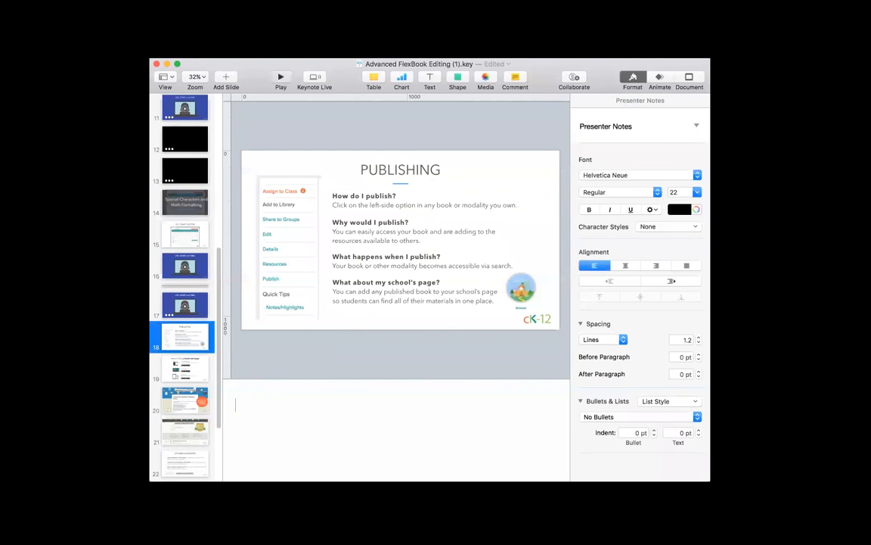
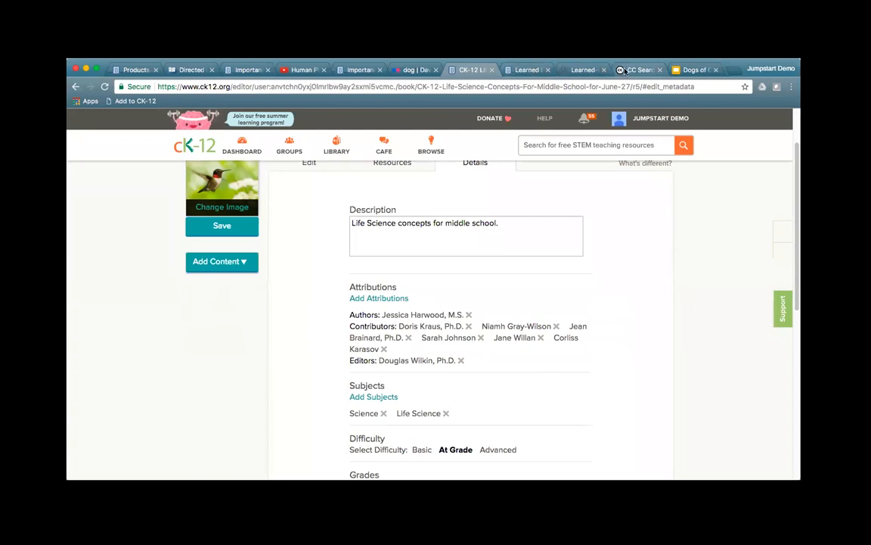
pyautogui.click(584, 70)
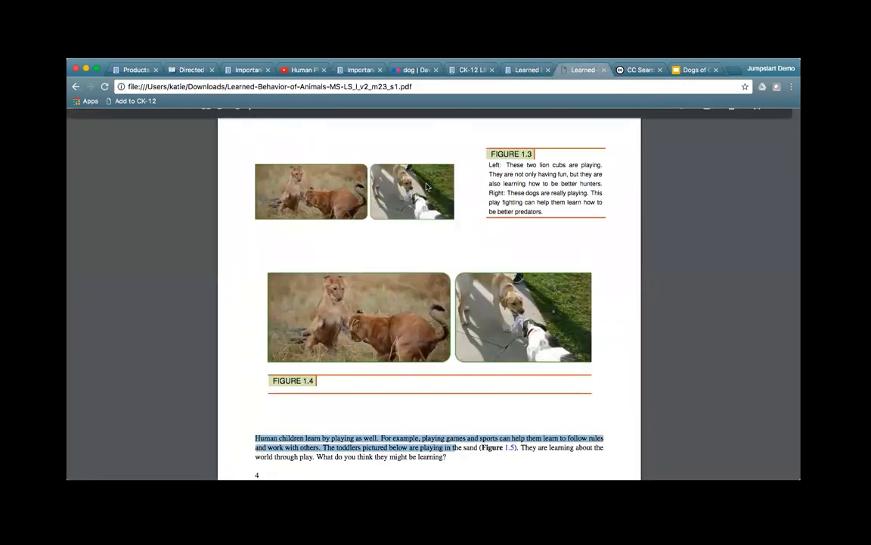
pyautogui.scroll(2, 427, 305)
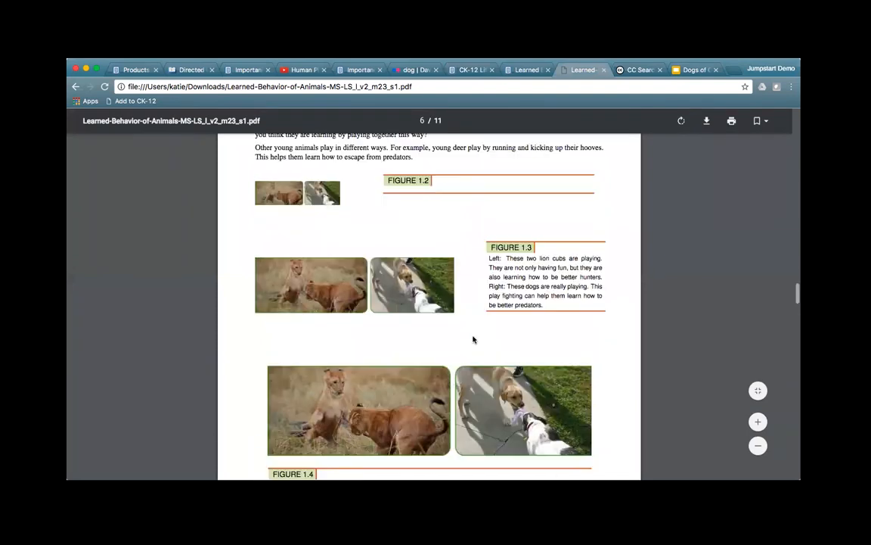
pyautogui.scroll(-5, 473, 339)
pyautogui.scroll(-20, 475, 342)
pyautogui.scroll(-10, 475, 343)
pyautogui.scroll(8, 474, 337)
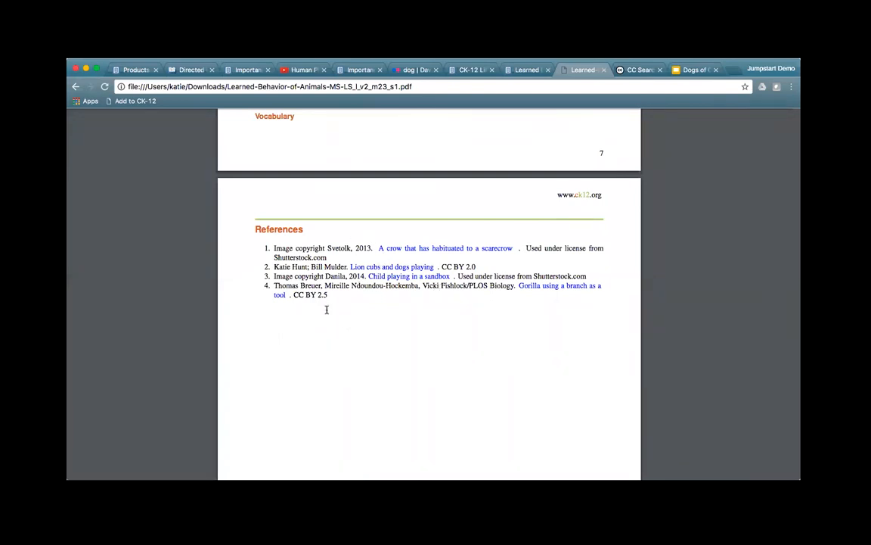
pyautogui.moveTo(271, 266); pyautogui.dragTo(476, 264)
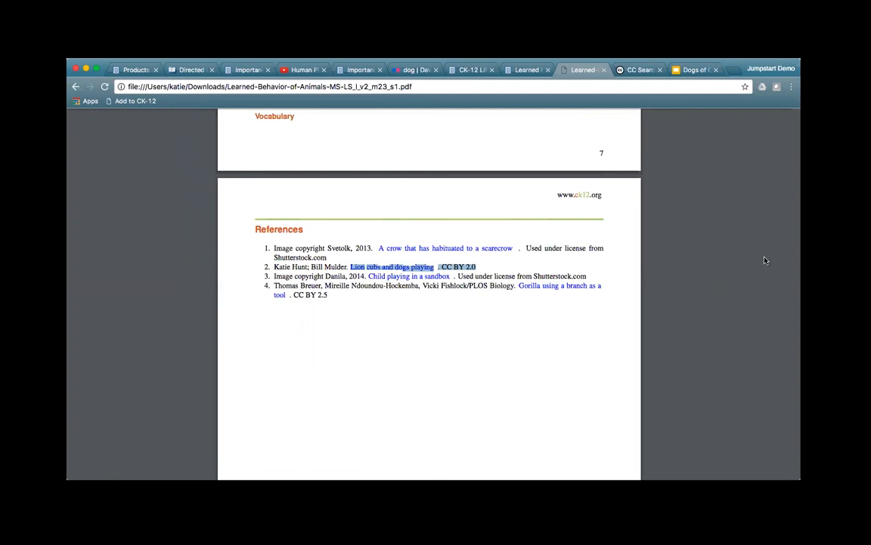
pyautogui.click(470, 69)
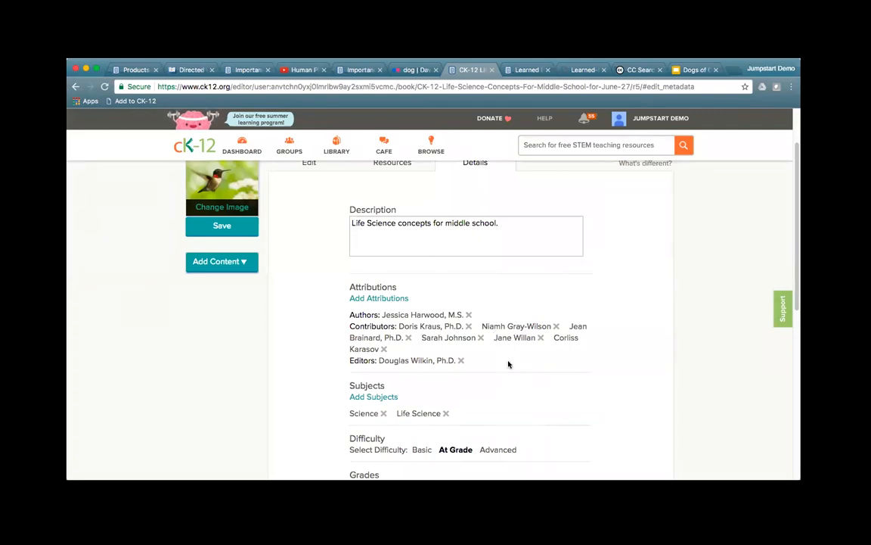
# Step: Switch to the Learned Behavior of Animals - Image Demo editor tab and go back to its lesson page
pyautogui.scroll(-2, 529, 356)
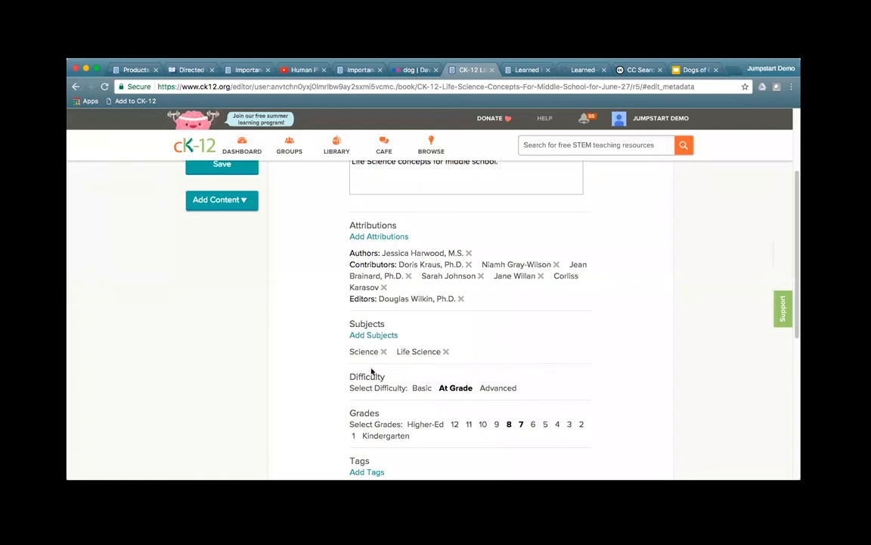
pyautogui.scroll(2, 245, 347)
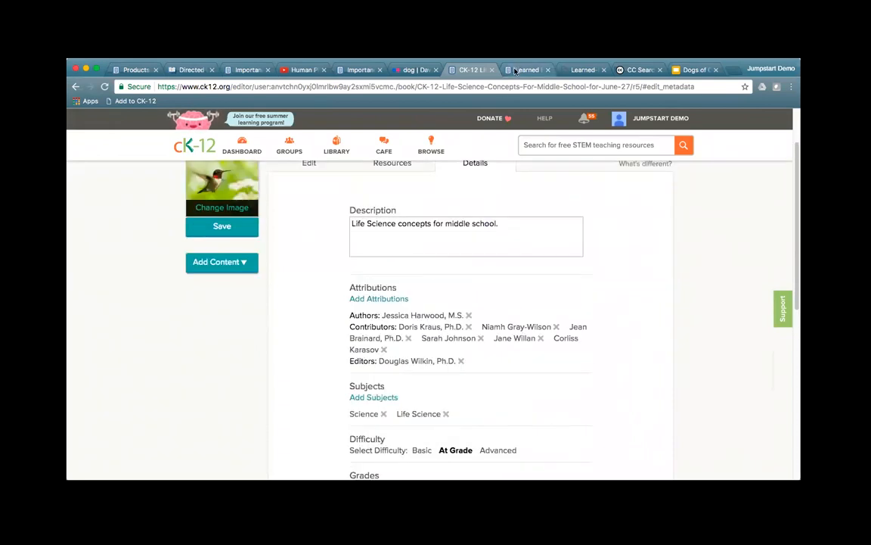
pyautogui.scroll(-5, 279, 341)
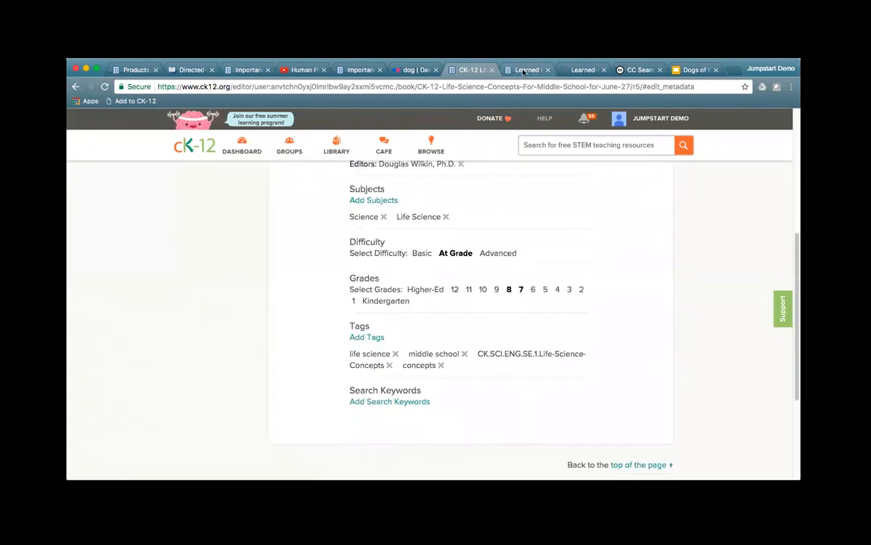
pyautogui.click(524, 69)
pyautogui.click(583, 68)
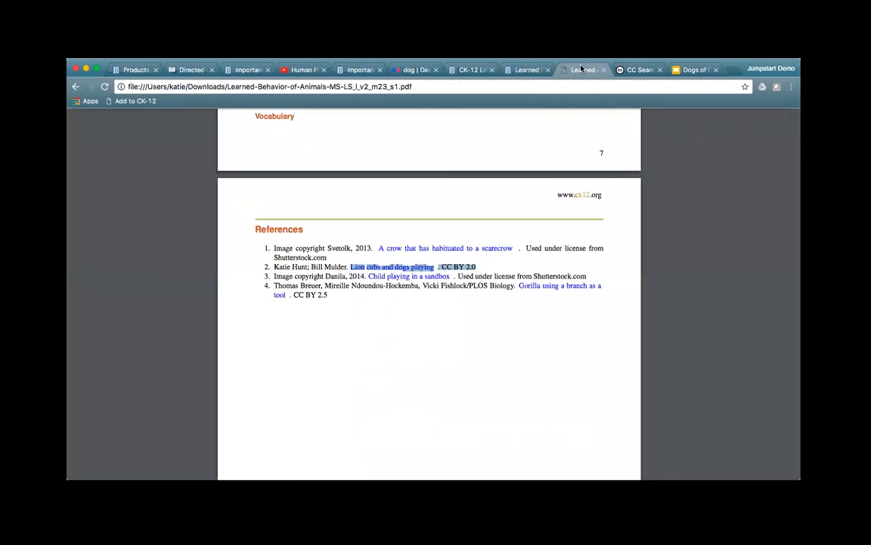
pyautogui.click(526, 69)
pyautogui.click(227, 270)
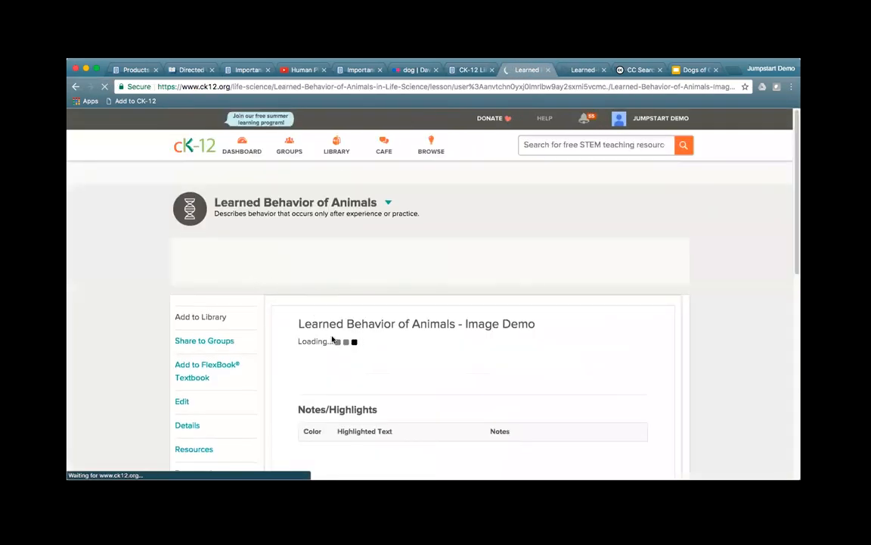
# Step: Scroll the Image Demo lesson down to the footer and back up to the soccer photo
pyautogui.scroll(-15, 384, 348)
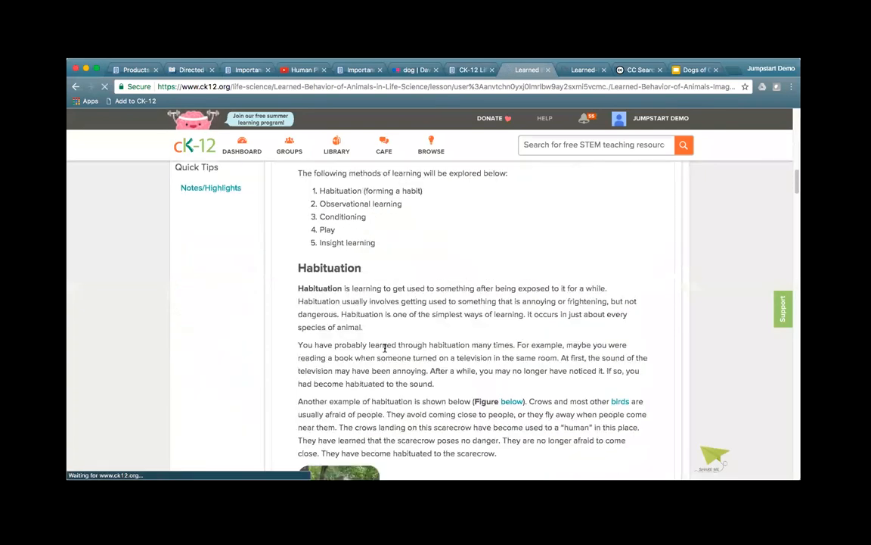
pyautogui.scroll(-20, 385, 352)
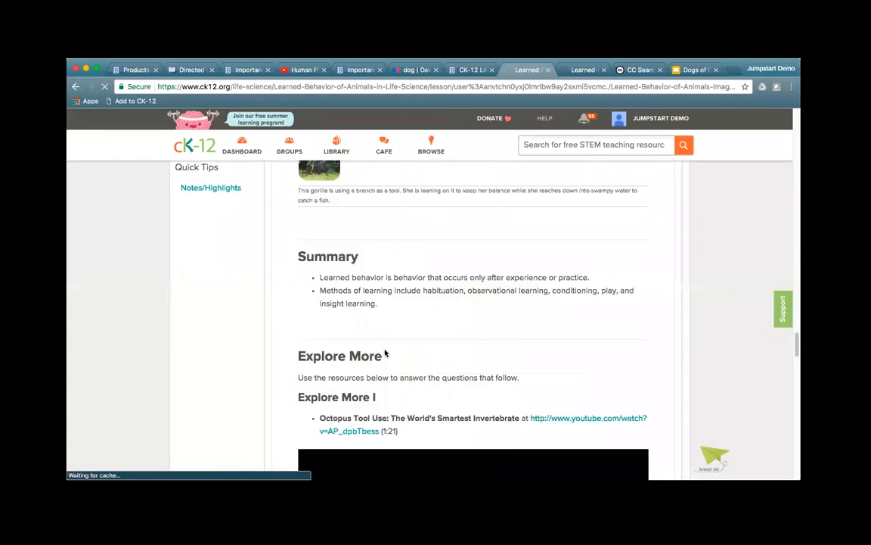
pyautogui.scroll(-5, 384, 352)
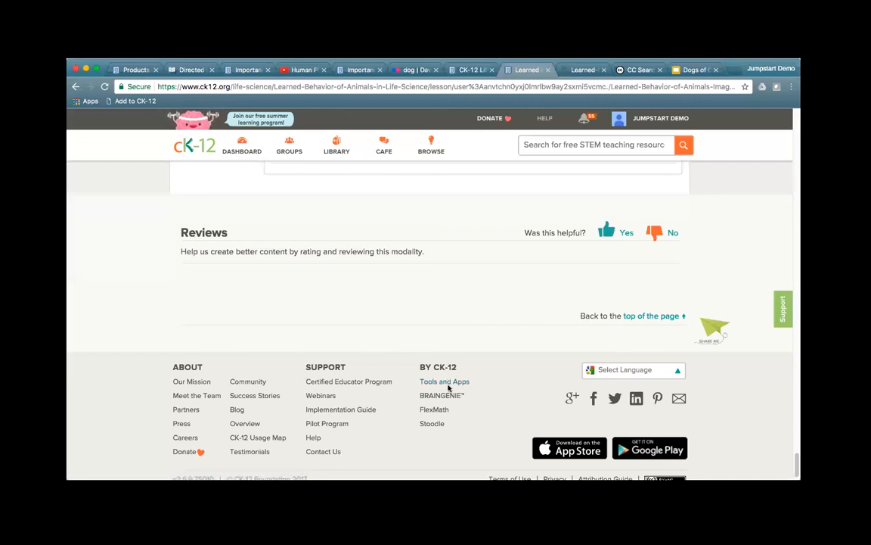
pyautogui.scroll(1, 472, 350)
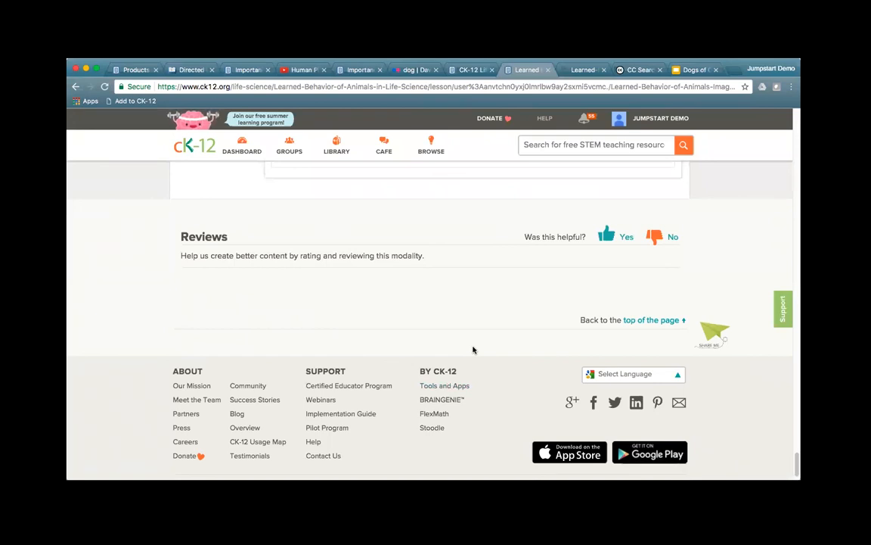
pyautogui.scroll(15, 473, 349)
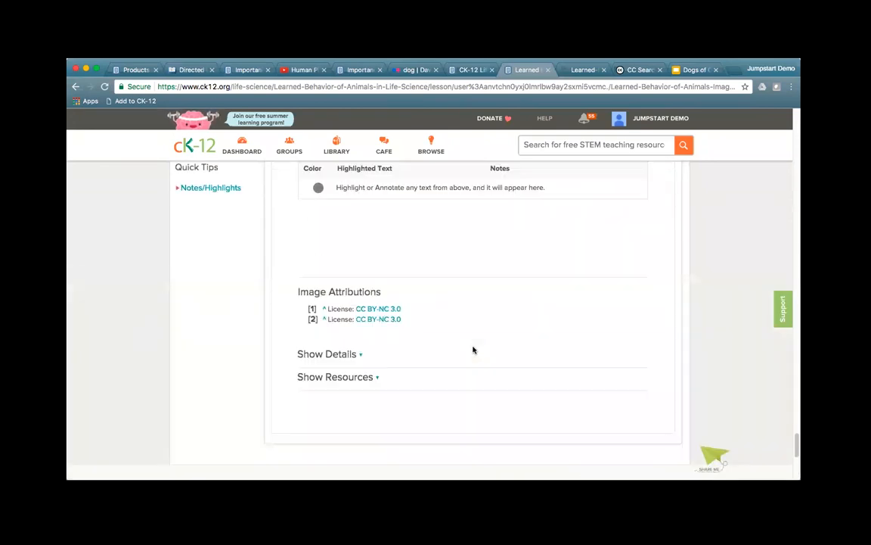
pyautogui.scroll(15, 473, 350)
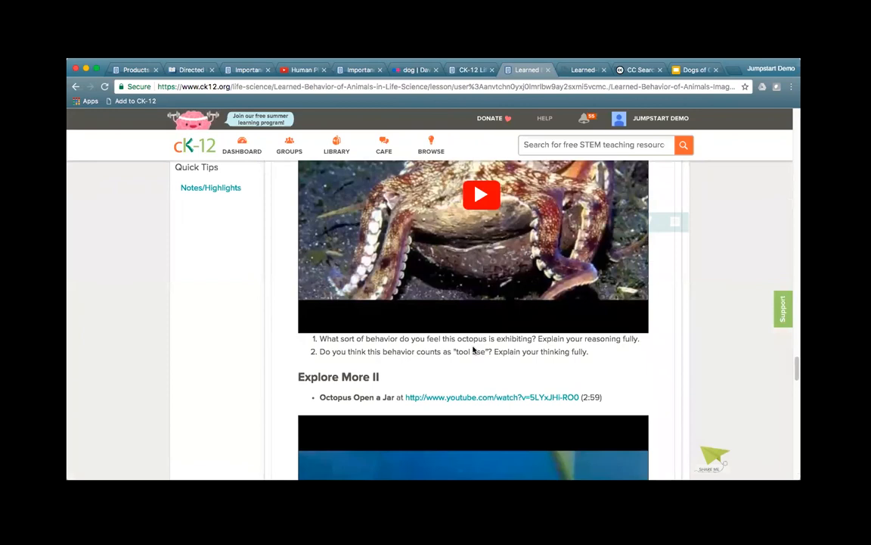
pyautogui.scroll(15, 473, 350)
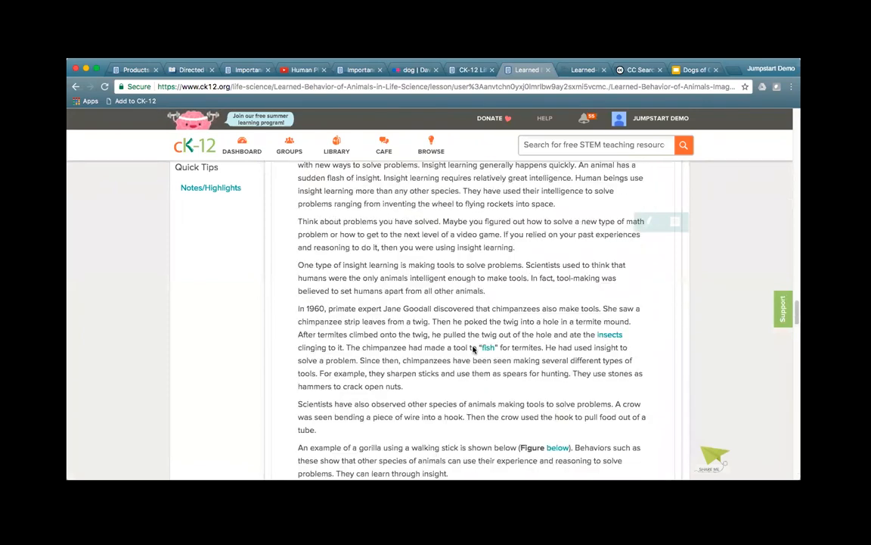
pyautogui.scroll(15, 473, 349)
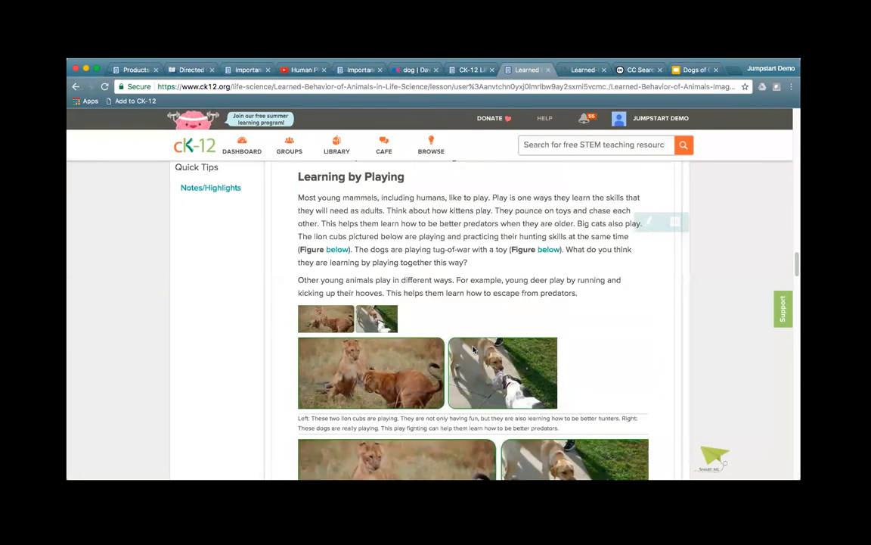
pyautogui.scroll(15, 473, 349)
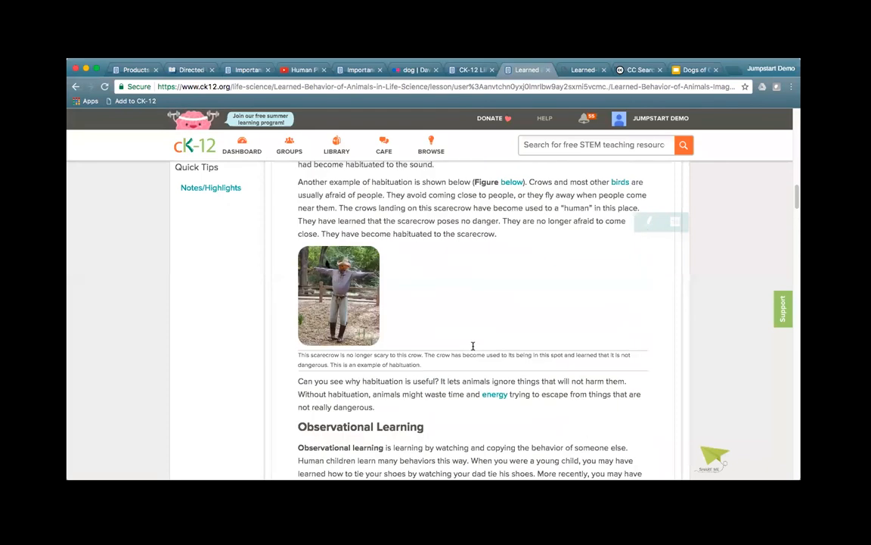
pyautogui.scroll(8, 473, 348)
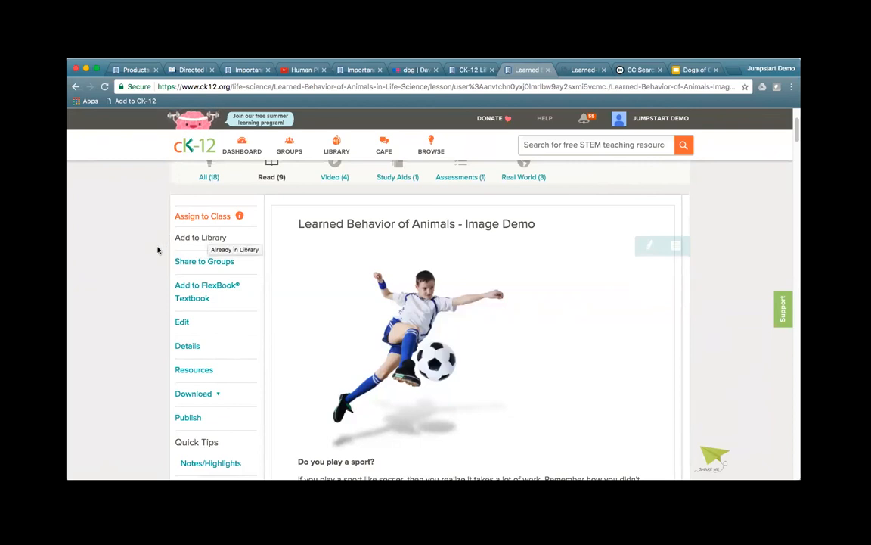
pyautogui.scroll(2, 132, 265)
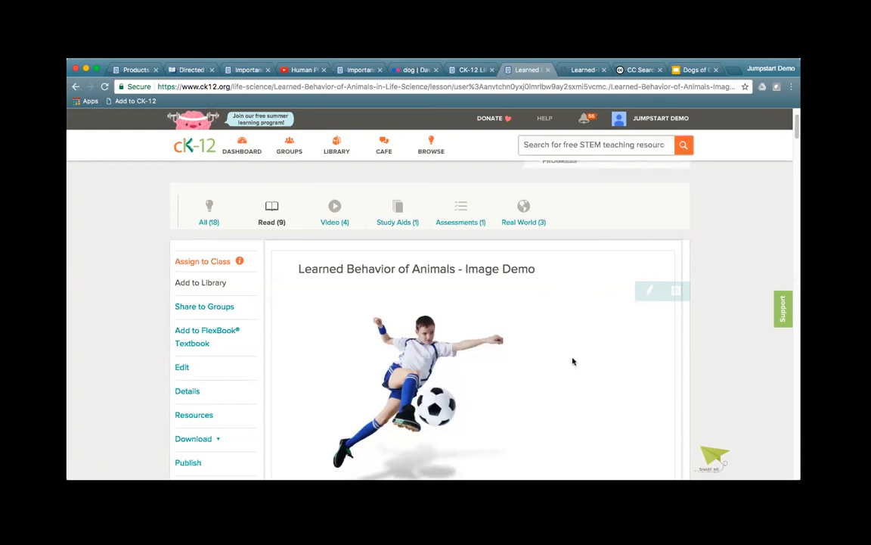
# Step: From the Life Science book's contents, open section 4.9 Hardy-Weinberg under Evolution for editing
pyautogui.click(460, 71)
pyautogui.scroll(5, 327, 272)
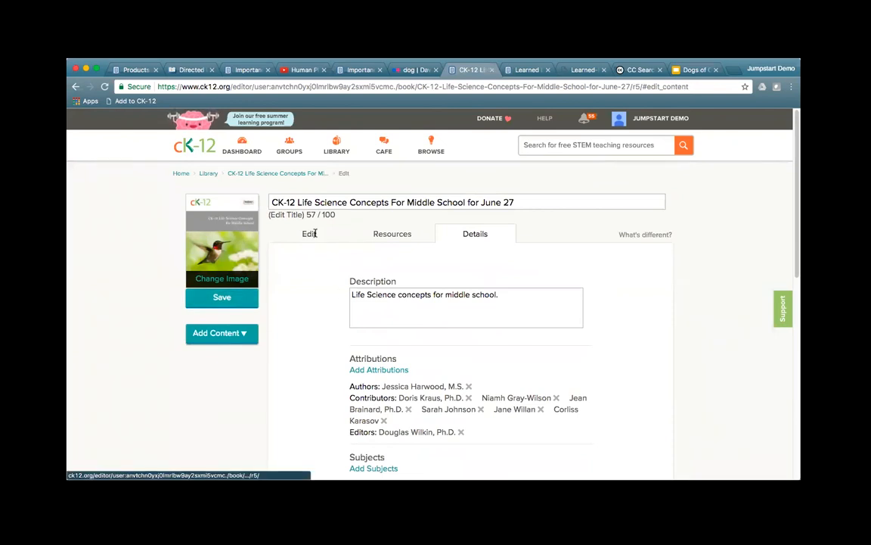
pyautogui.click(309, 233)
pyautogui.scroll(-2, 393, 287)
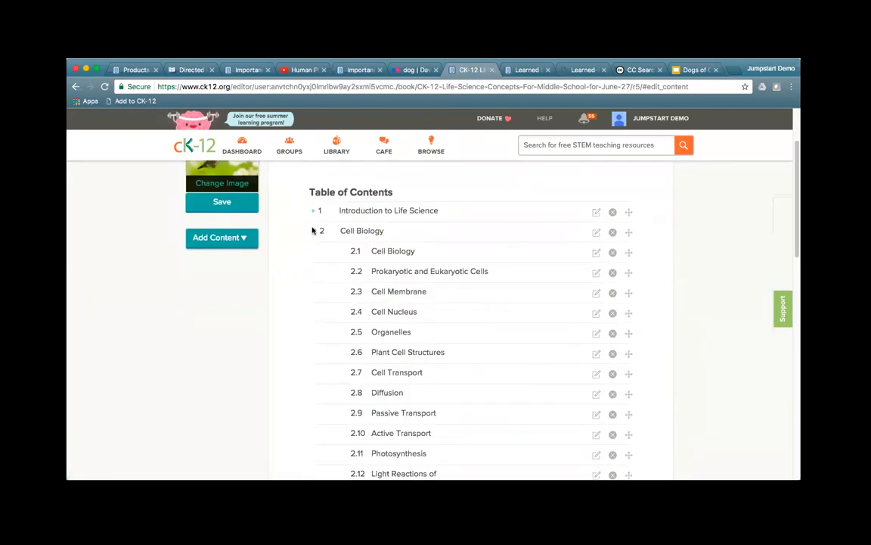
pyautogui.click(313, 232)
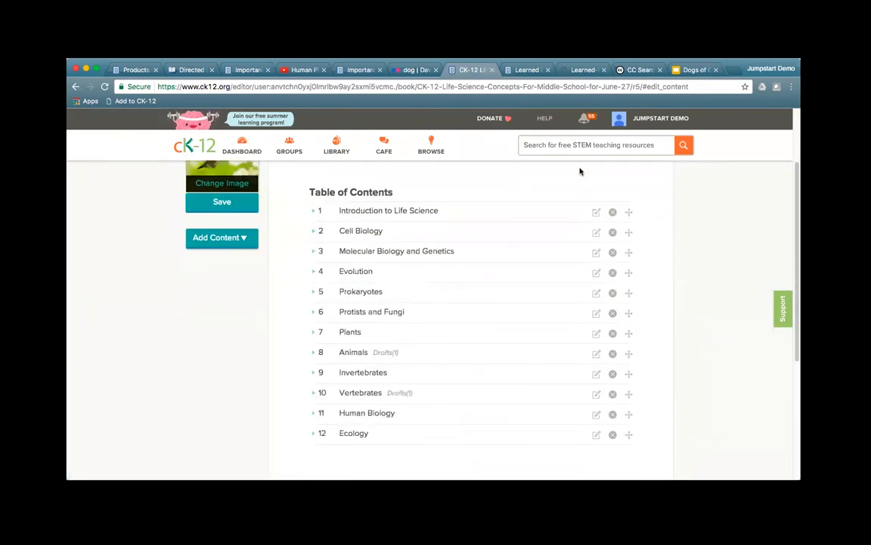
pyautogui.click(314, 272)
pyautogui.scroll(-4, 485, 353)
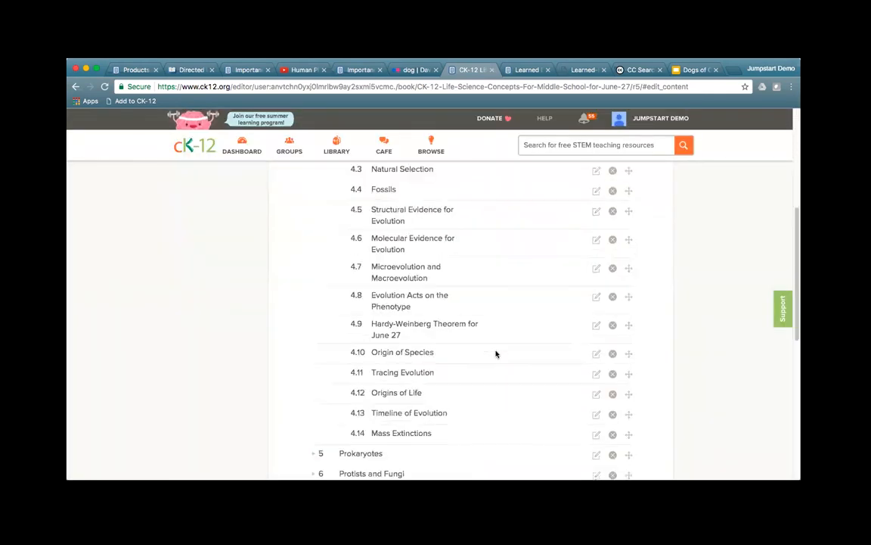
pyautogui.click(596, 327)
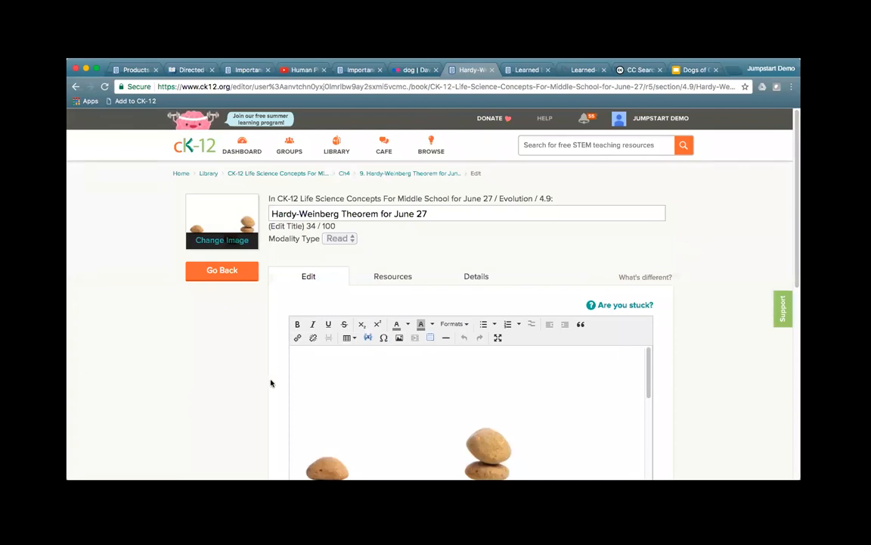
# Step: Insert a blank line after the five-conditions paragraph ending 'genetic equilibrium.'
pyautogui.scroll(-5, 261, 389)
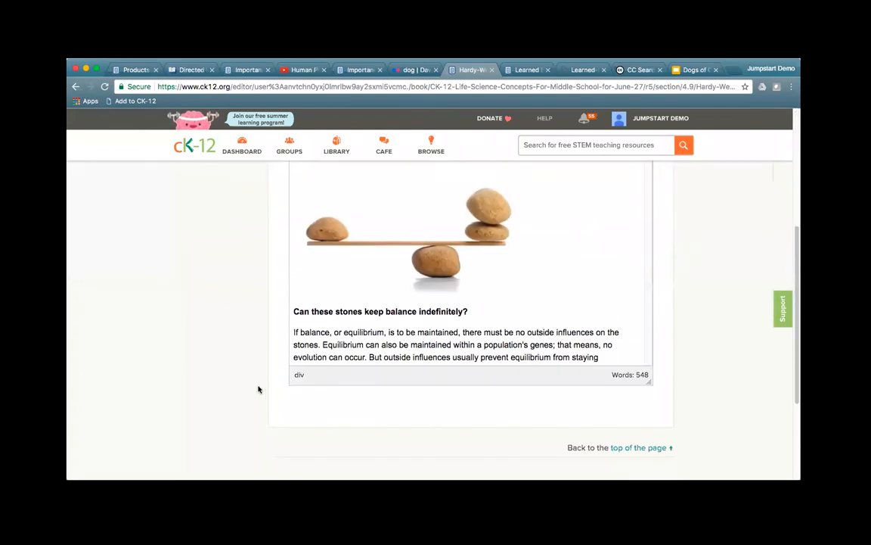
pyautogui.scroll(3, 156, 381)
pyautogui.scroll(-4, 392, 406)
pyautogui.scroll(-15, 391, 406)
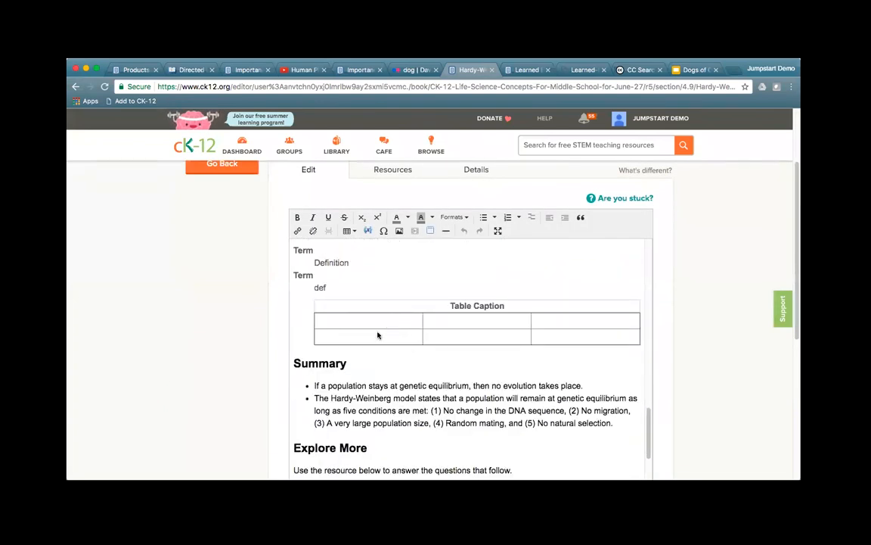
pyautogui.click(342, 363)
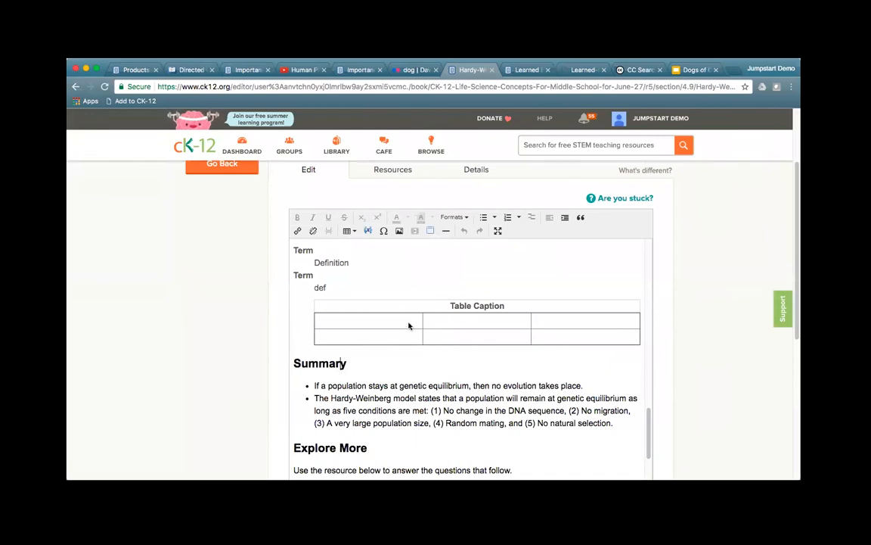
pyautogui.scroll(1, 363, 320)
pyautogui.scroll(8, 362, 320)
pyautogui.click(545, 331)
pyautogui.press('Return')
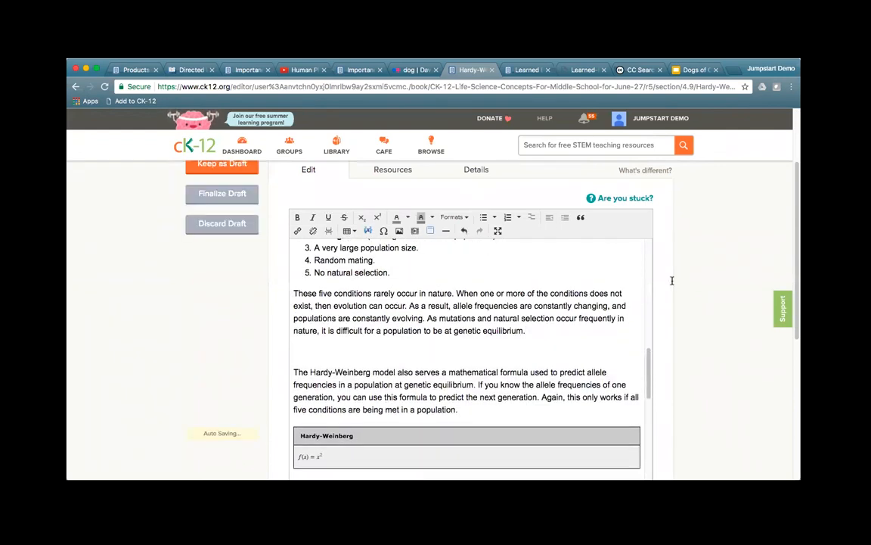
# Step: Insert a 4x4 table and type 'An example' in the first row's second cell
pyautogui.click(348, 230)
pyautogui.moveTo(375, 246)
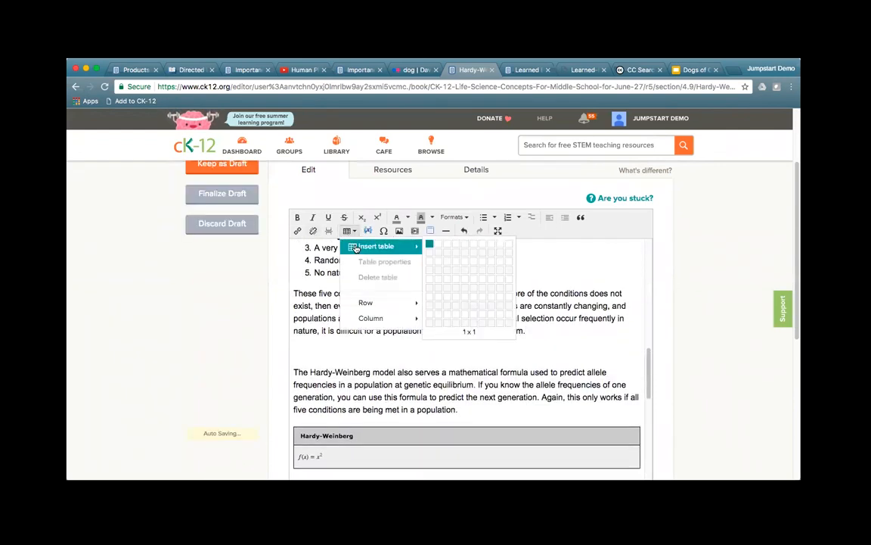
pyautogui.click(454, 274)
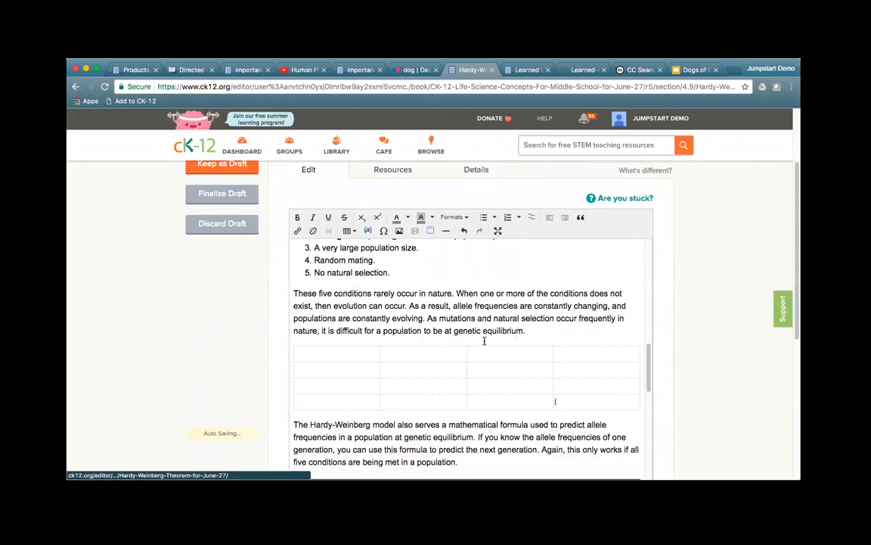
pyautogui.click(401, 355)
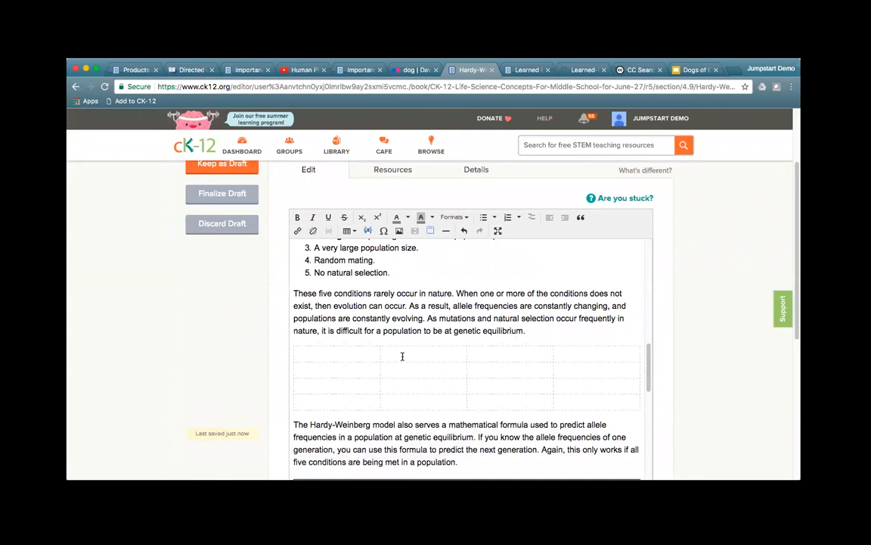
pyautogui.write('An example')
# Step: Delete one row and the 'An example' column, leaving a 3x3 table
pyautogui.rightClick(416, 370)
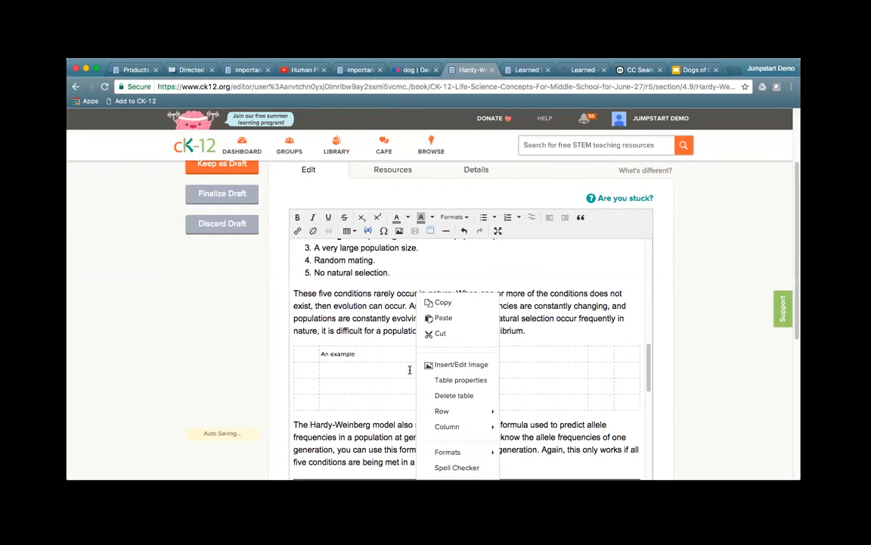
pyautogui.moveTo(463, 411)
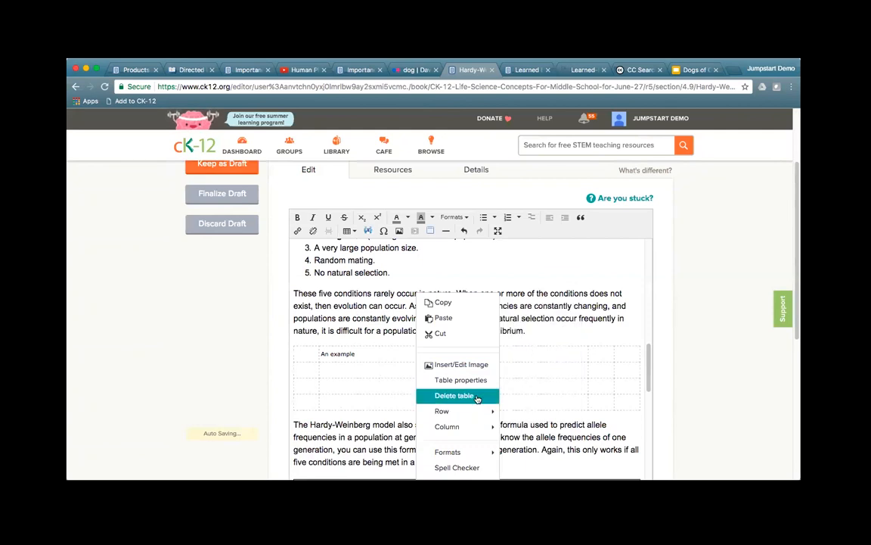
pyautogui.click(492, 333)
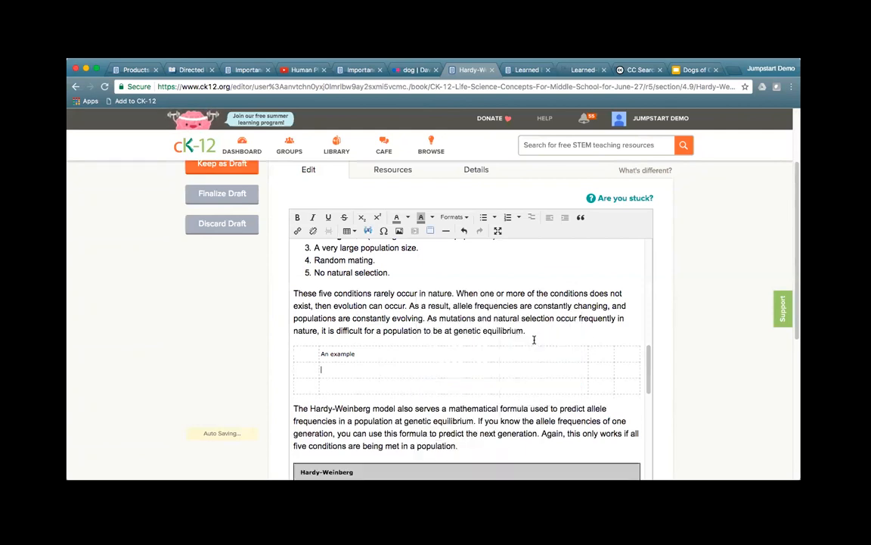
pyautogui.rightClick(374, 369)
pyautogui.moveTo(404, 372)
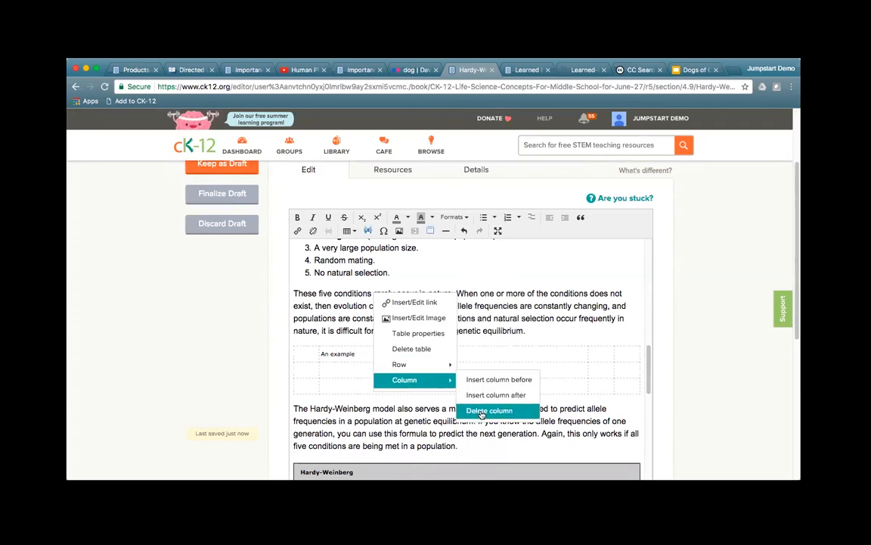
pyautogui.click(481, 411)
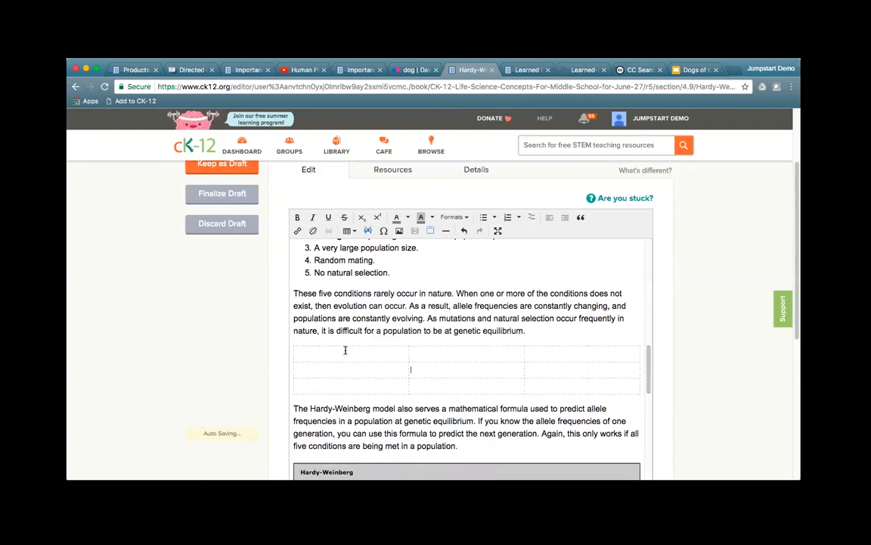
# Step: Confirm the table properties with Border checked so the table gets solid borders
pyautogui.rightClick(436, 370)
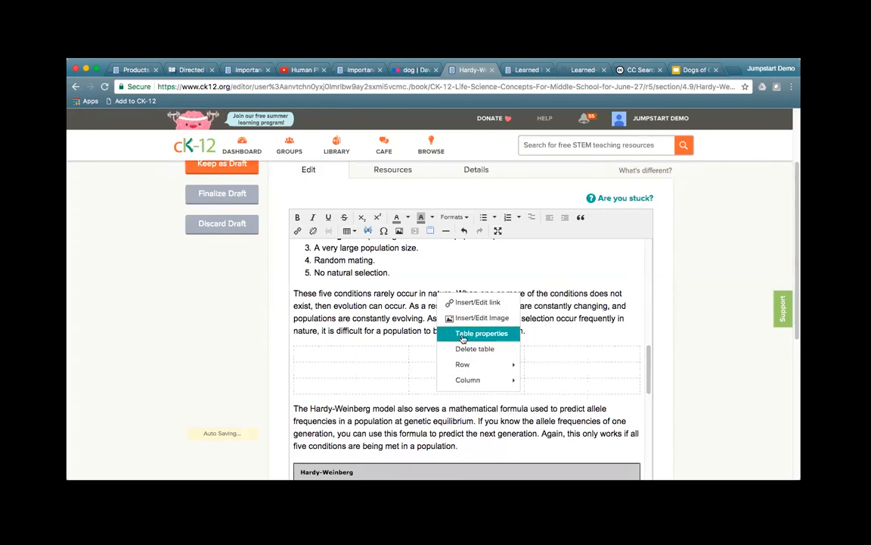
pyautogui.click(463, 336)
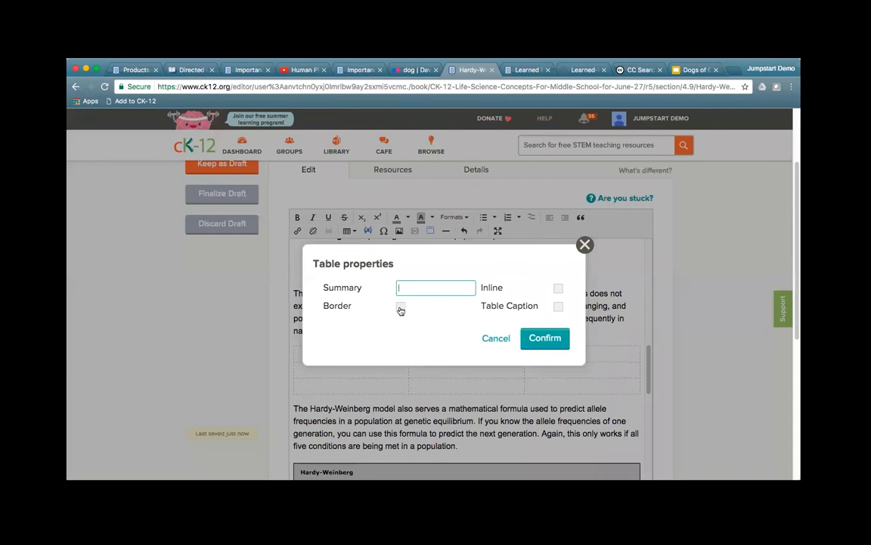
pyautogui.click(538, 339)
# Step: Enable Table Caption in the table properties to add a caption row above the table
pyautogui.click(441, 369)
pyautogui.rightClick(442, 368)
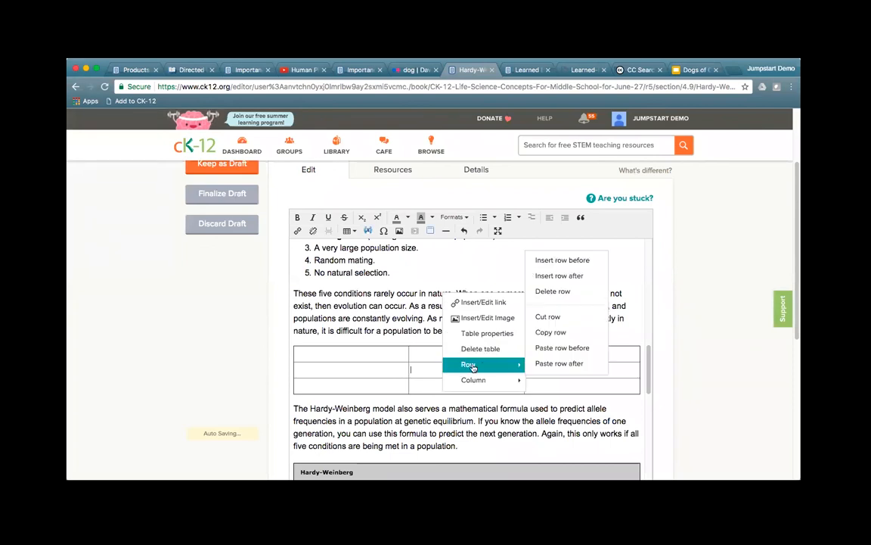
pyautogui.click(488, 333)
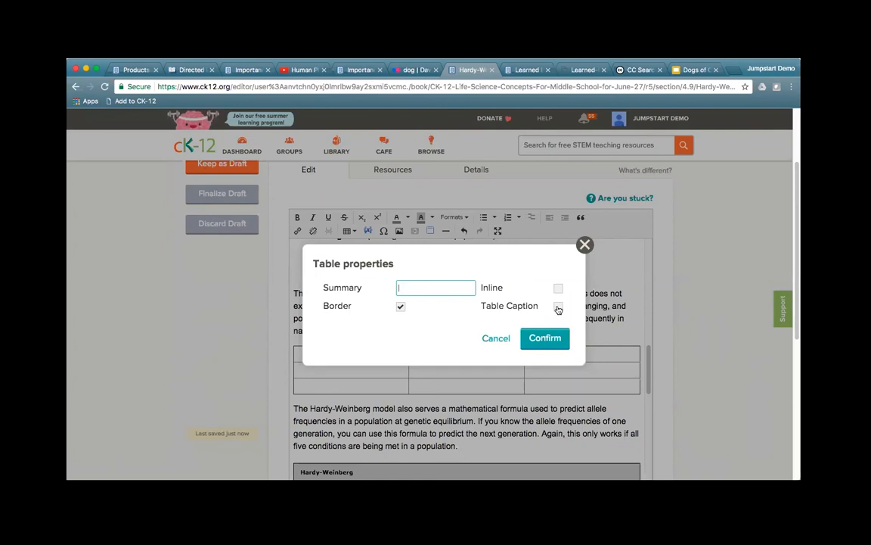
pyautogui.click(558, 307)
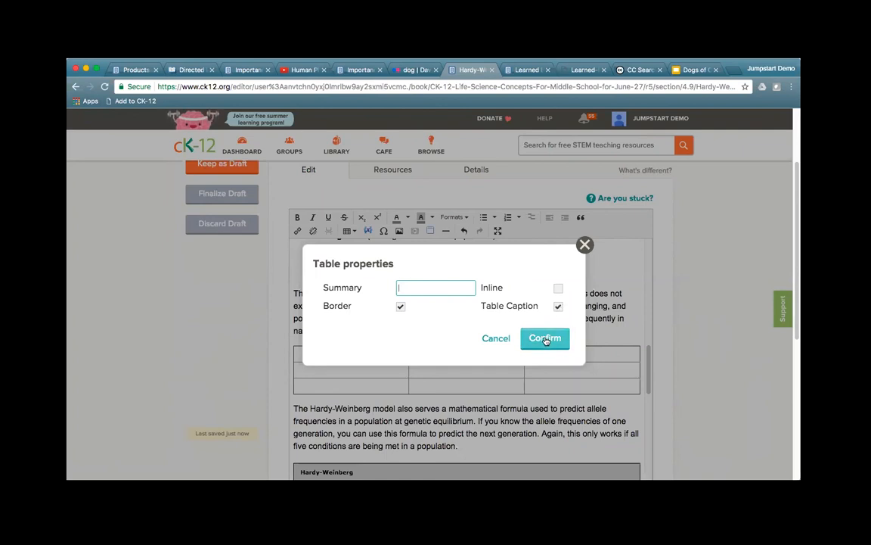
pyautogui.click(542, 338)
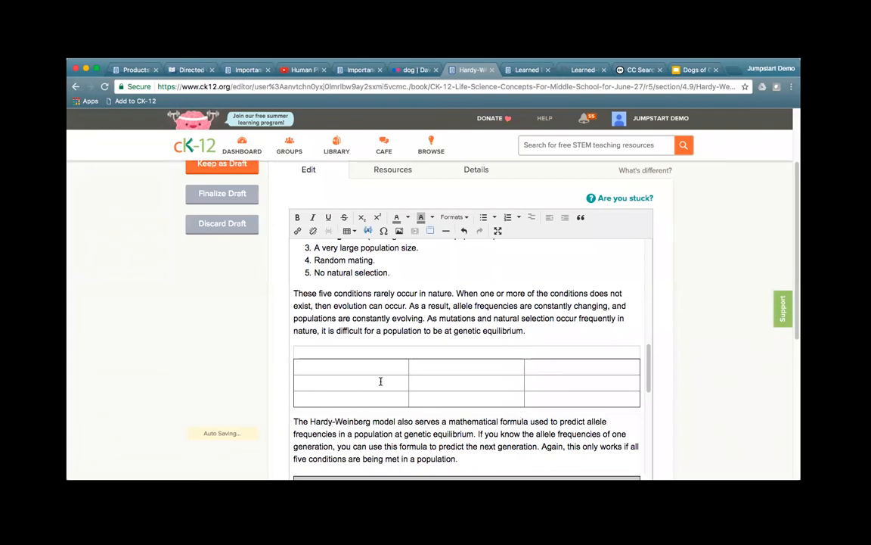
pyautogui.click(401, 352)
# Step: Type 'Title as Table Caption' into the table's caption row
pyautogui.write('Title as Table Caption')
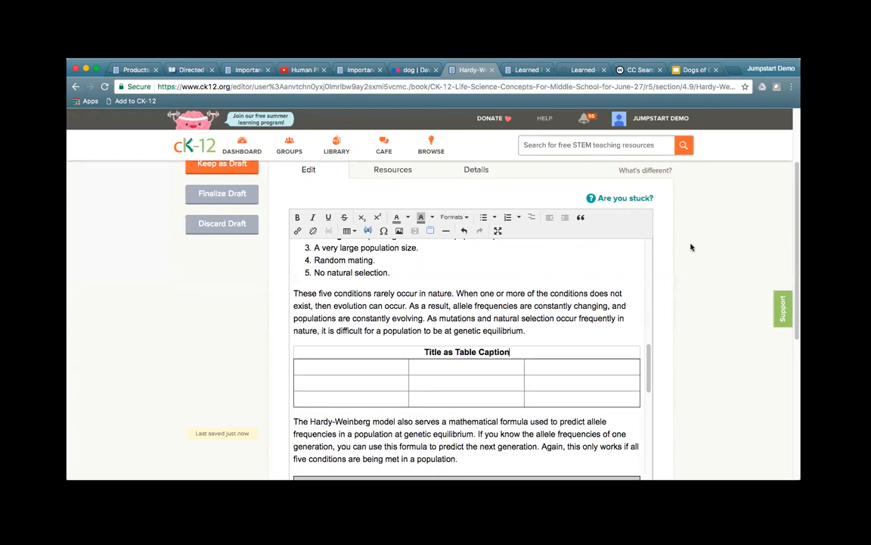
# Step: Open a new tab and go to ck12.org/certified2017
pyautogui.click(739, 70)
pyautogui.write('ck12')
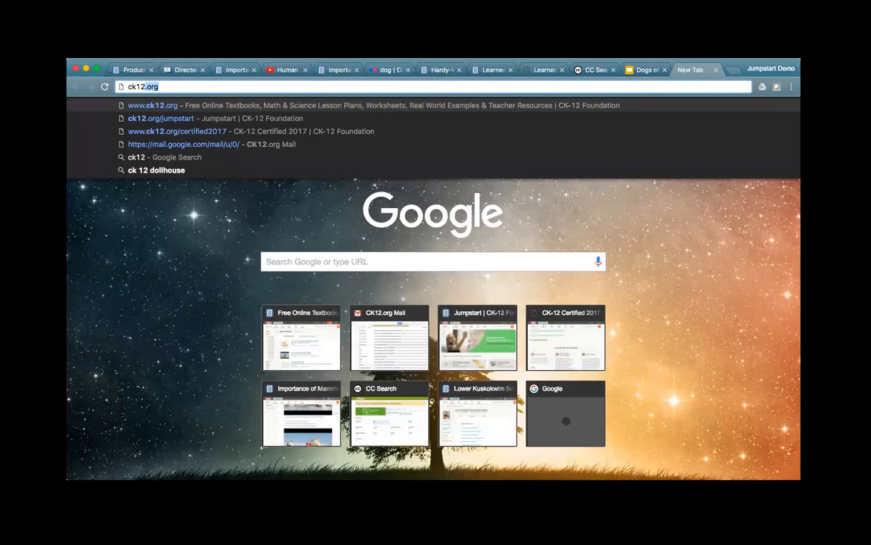
pyautogui.write('.org/certifie')
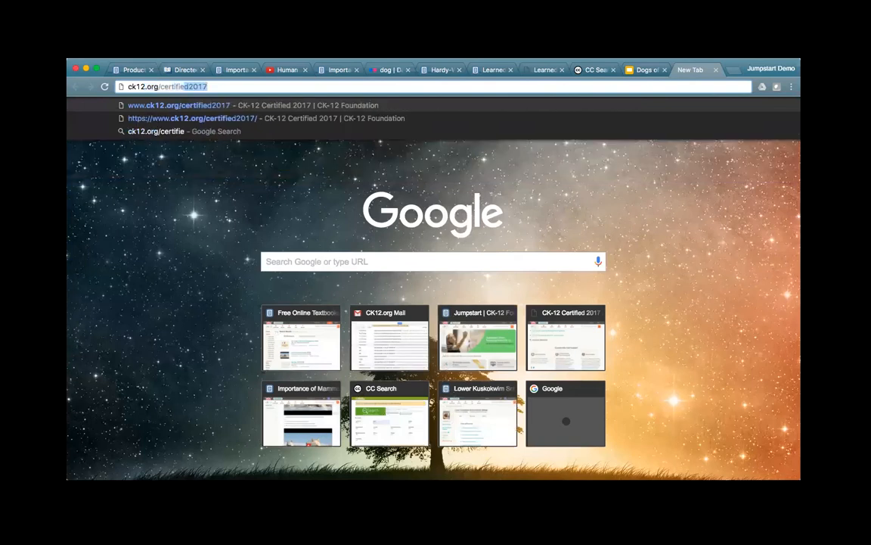
pyautogui.press('Return')
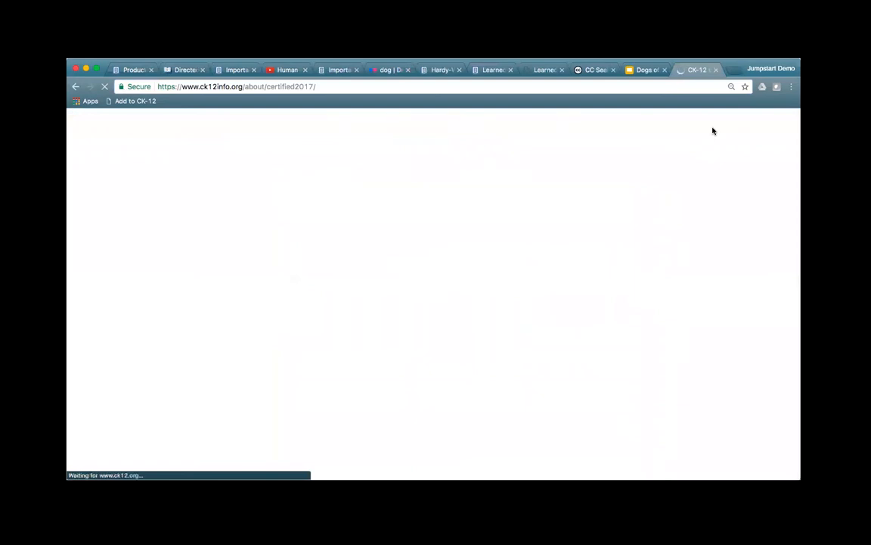
# Step: Expand Groups & Practice 101 and Archived Webinars to reveal recorded sessions like FlexBooks 101
pyautogui.scroll(-3, 442, 382)
pyautogui.scroll(-7, 444, 383)
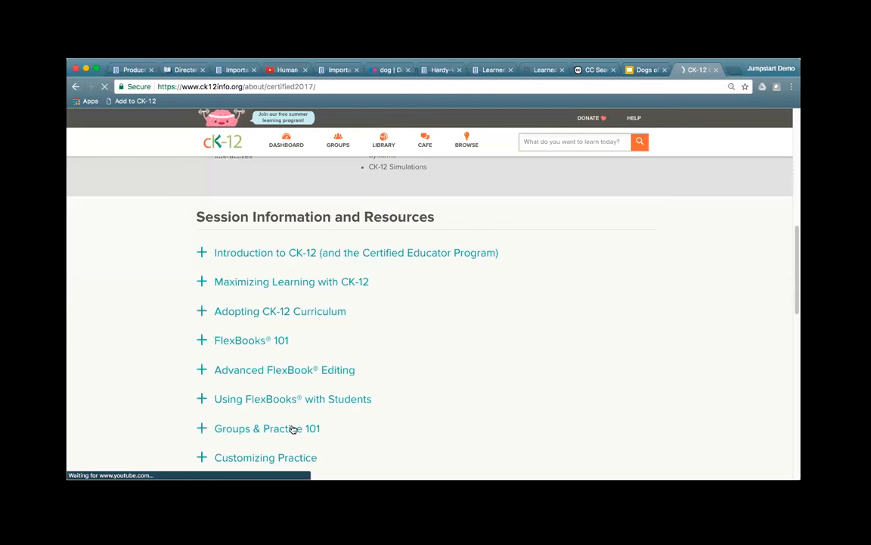
pyautogui.click(294, 429)
pyautogui.scroll(-5, 472, 409)
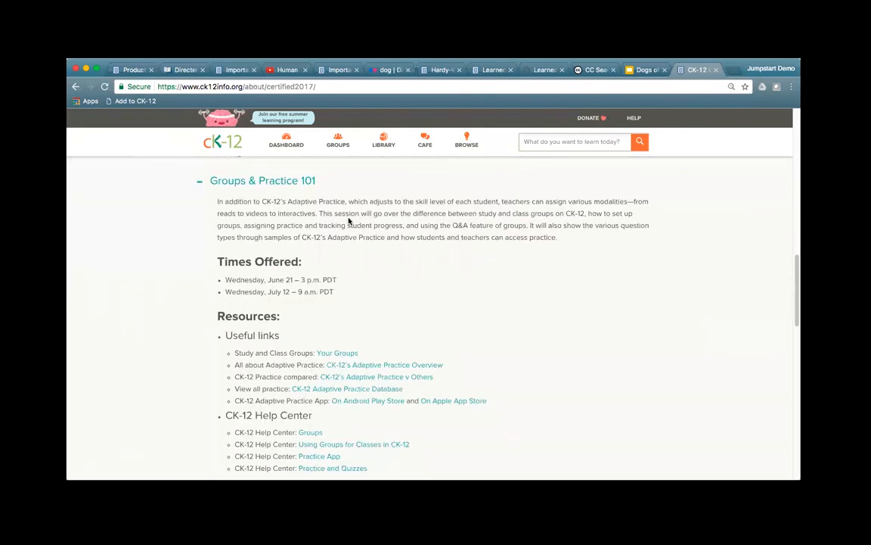
pyautogui.scroll(-2, 454, 431)
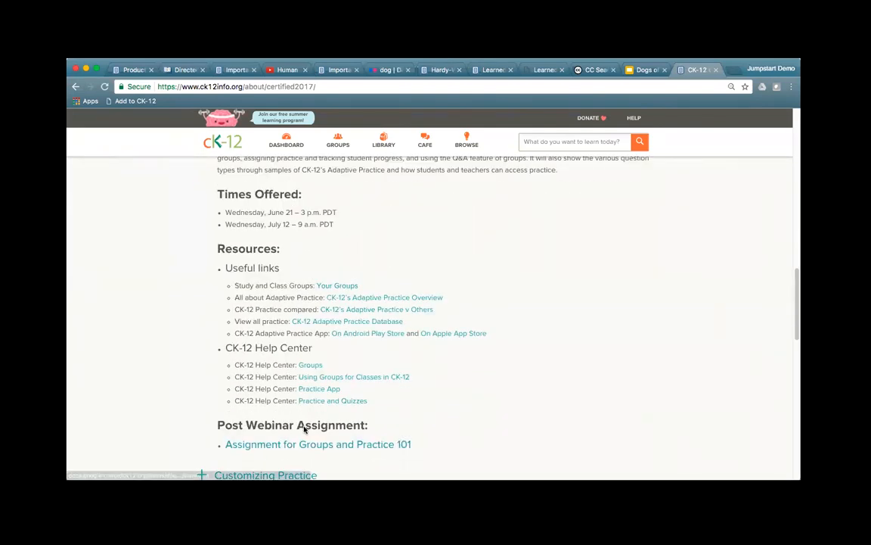
pyautogui.scroll(-7, 492, 412)
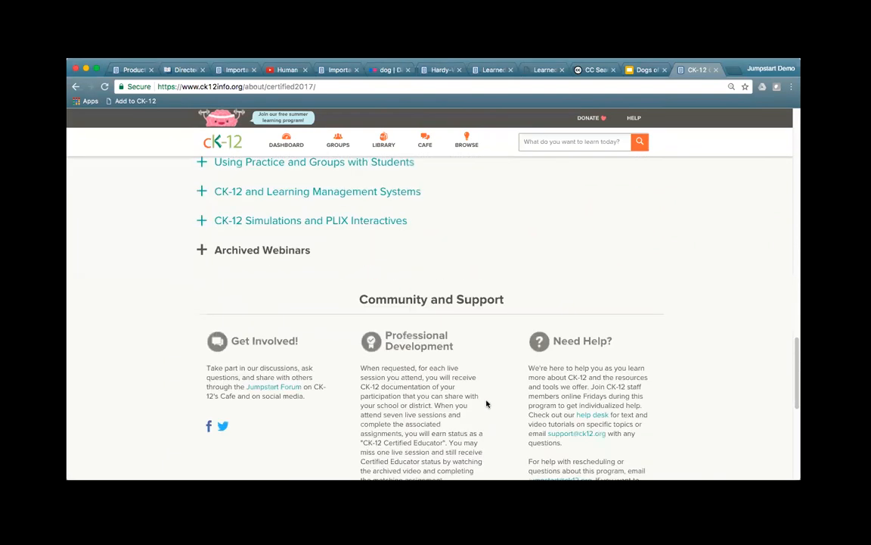
pyautogui.click(269, 250)
pyautogui.scroll(-5, 269, 250)
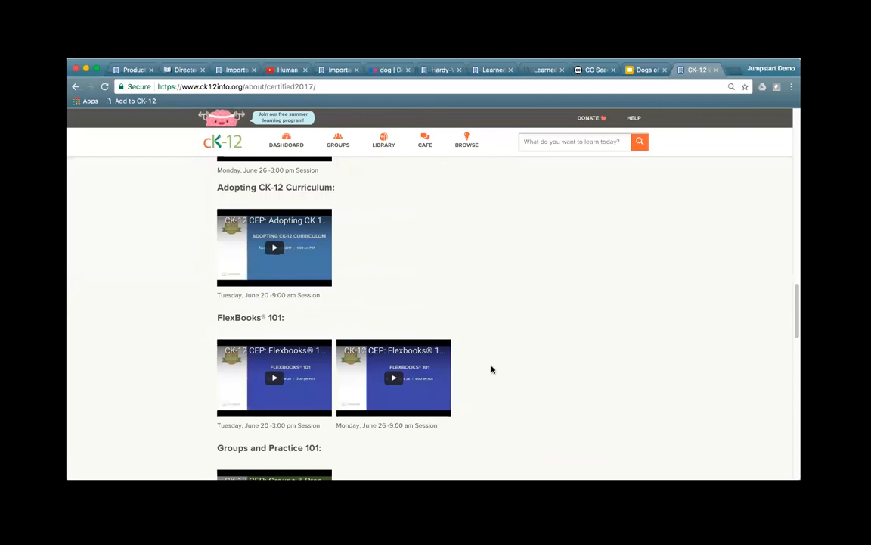
pyautogui.scroll(-3, 493, 367)
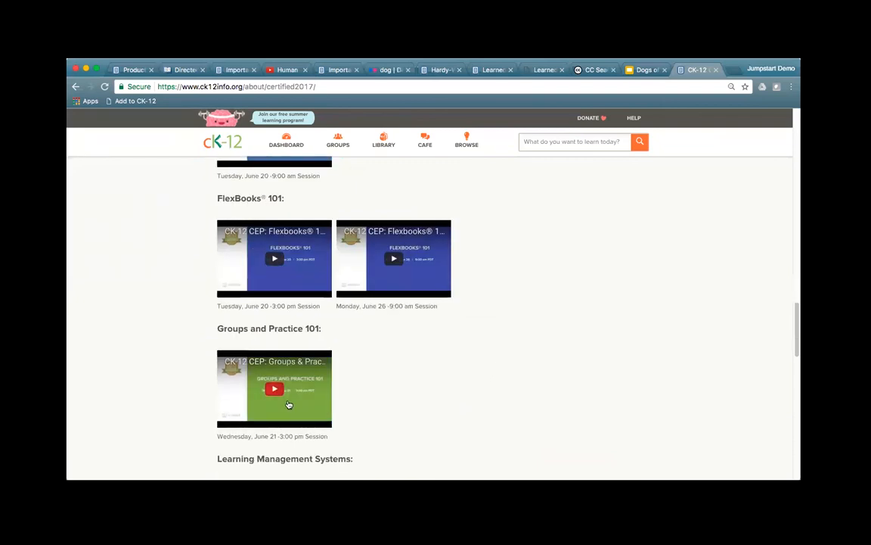